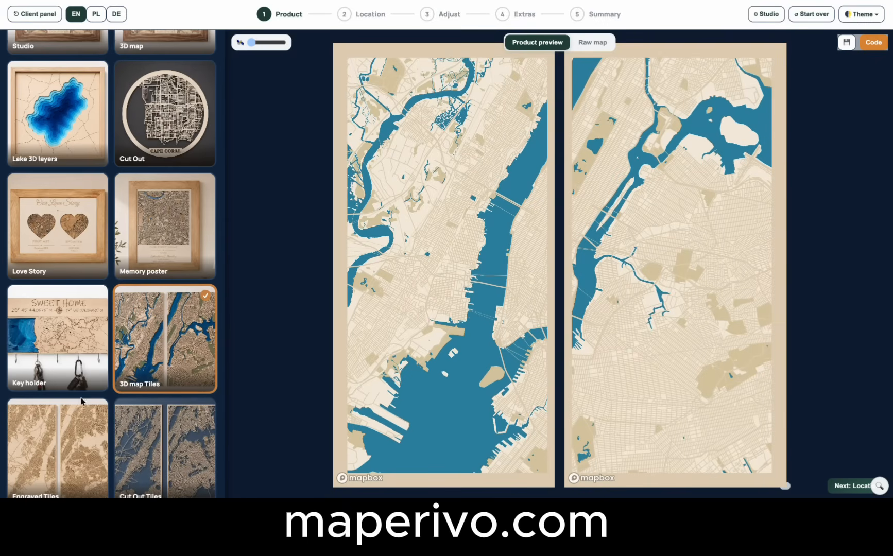
Preview the Engraved Tiles and Cut Out Tiles products and choose Studio as the product.
{"action": "left_click", "coordinate": [57, 433]}
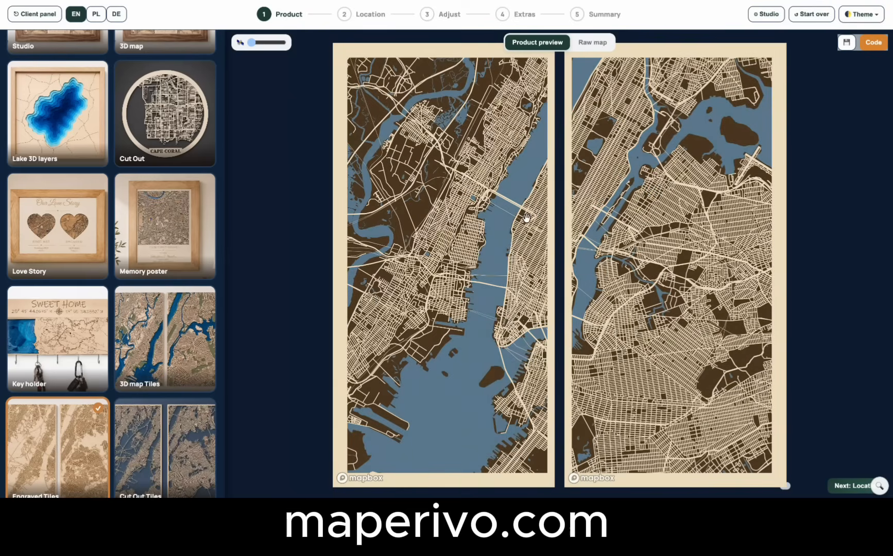
{"action": "left_click", "coordinate": [152, 448]}
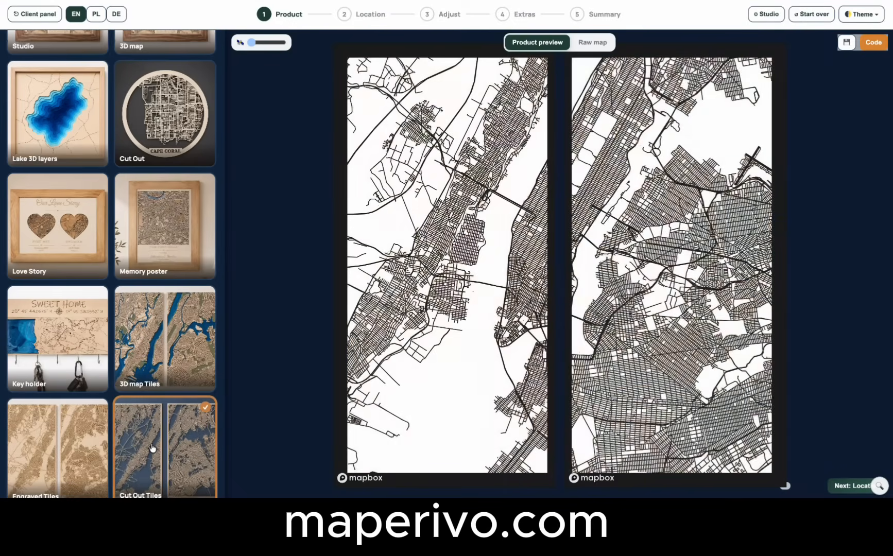
{"action": "scroll", "coordinate": [150, 175], "scroll_direction": "up", "scroll_amount": 4}
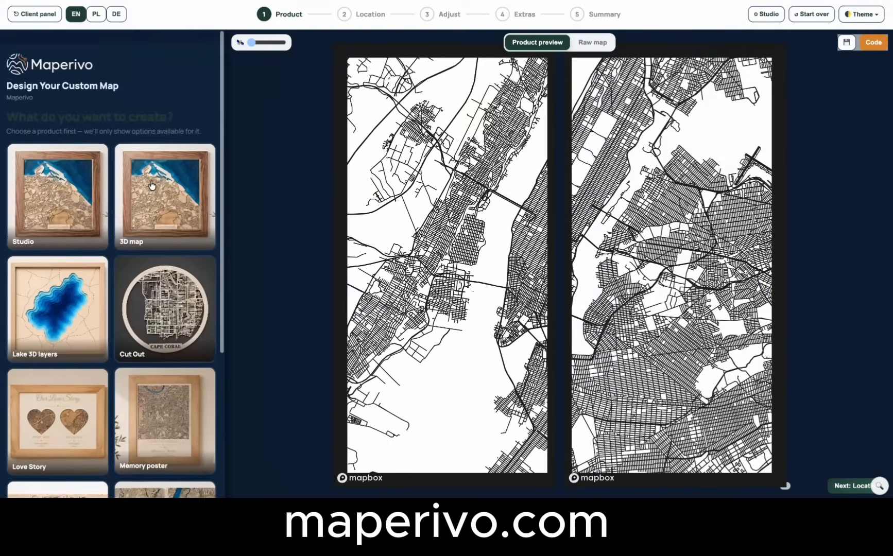
{"action": "left_click", "coordinate": [51, 202]}
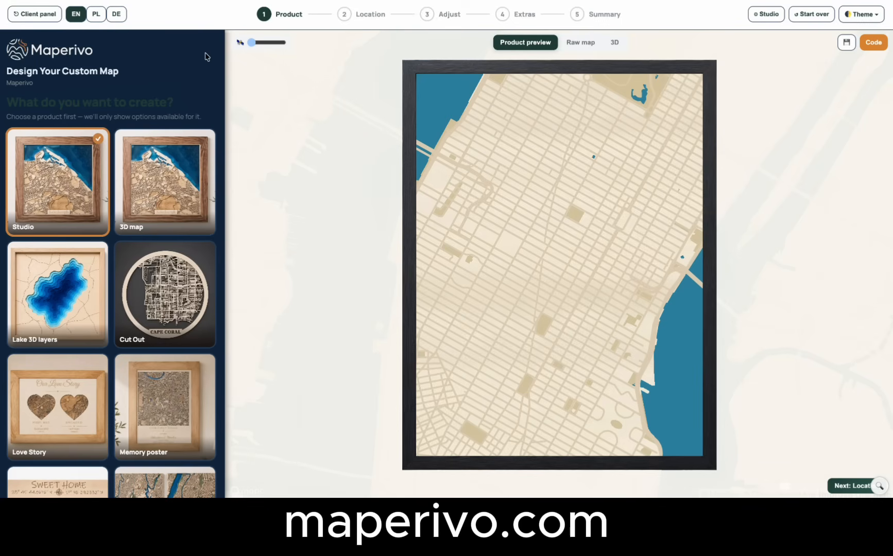
Look through the Location step's options for city, shape, size, topography, ocean depth, zoom and route.
{"action": "left_click", "coordinate": [344, 14]}
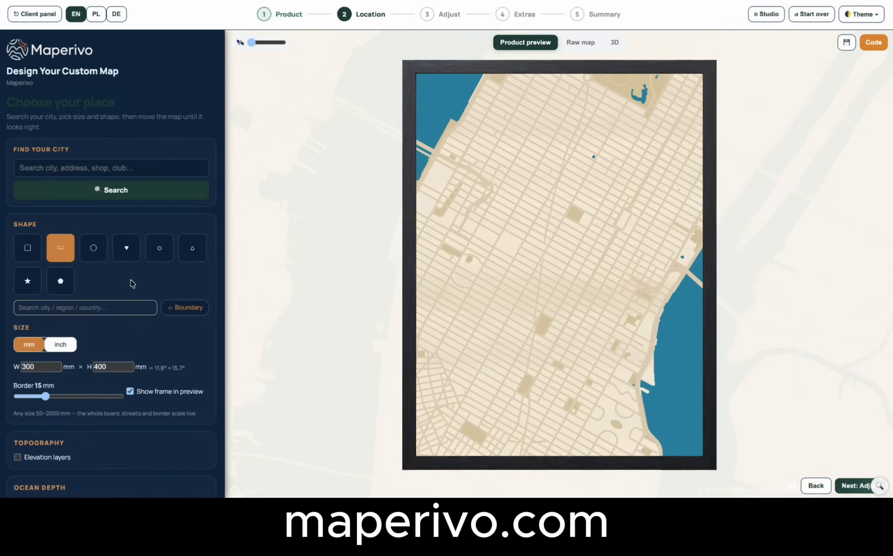
{"action": "scroll", "coordinate": [133, 280], "scroll_direction": "down", "scroll_amount": 3}
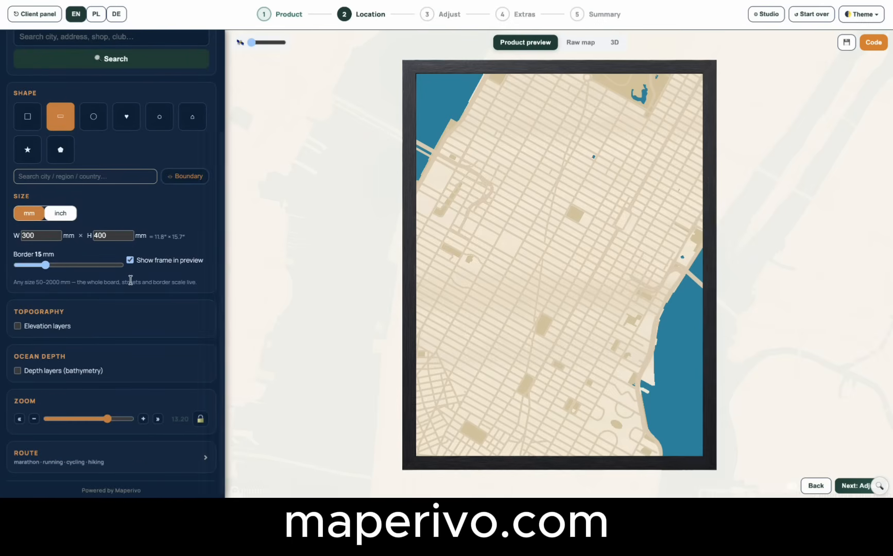
{"action": "scroll", "coordinate": [132, 282], "scroll_direction": "up", "scroll_amount": 1}
{"action": "scroll", "coordinate": [130, 279], "scroll_direction": "up", "scroll_amount": 3}
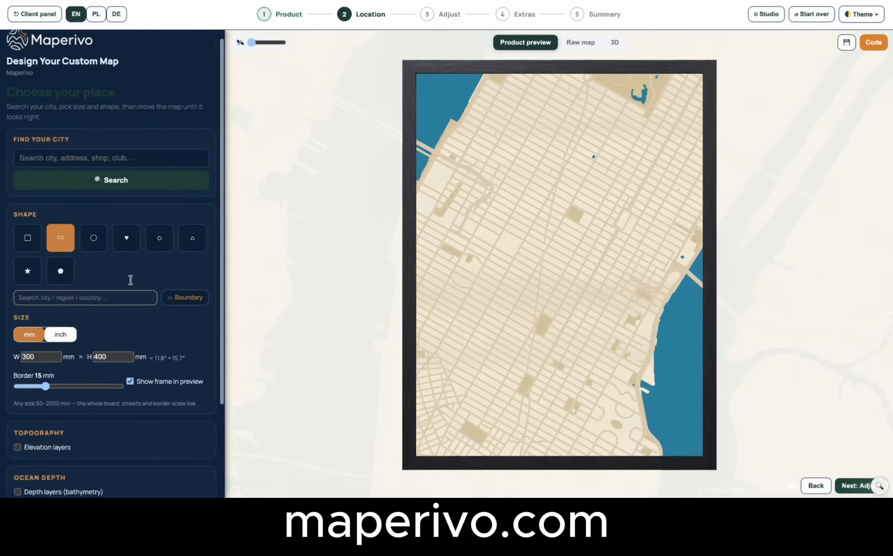
Set the map's street detail to Delicate in the Adjust step and expand the line thickness settings to look through them.
{"action": "left_click", "coordinate": [425, 19]}
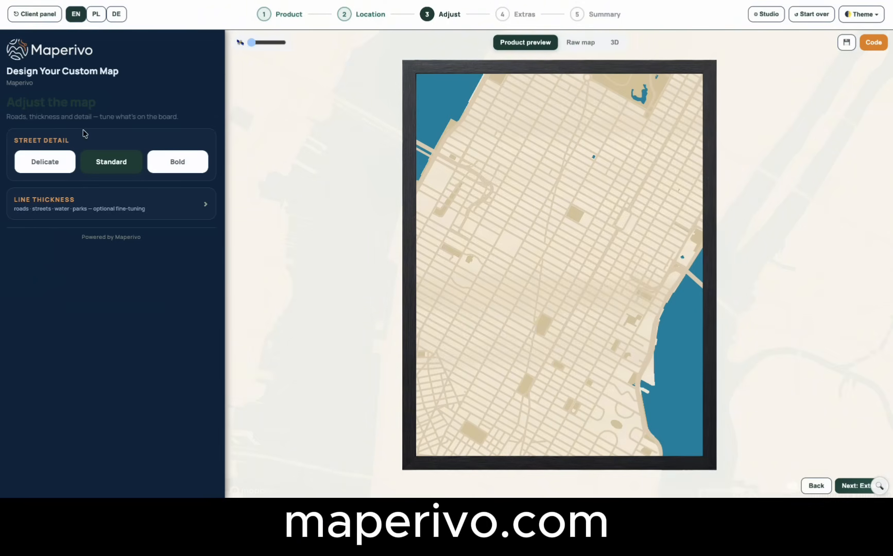
{"action": "left_click", "coordinate": [52, 171]}
{"action": "left_click", "coordinate": [77, 207]}
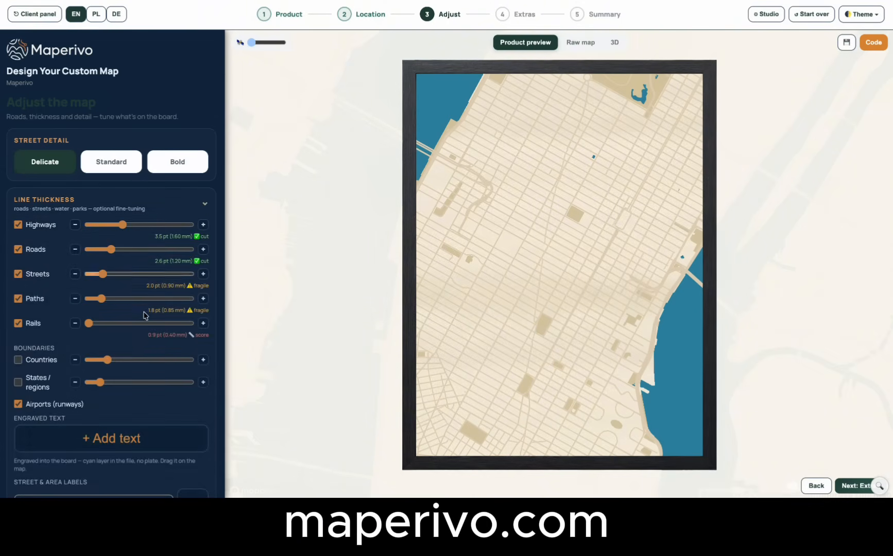
{"action": "scroll", "coordinate": [133, 342], "scroll_direction": "down", "scroll_amount": 1}
{"action": "scroll", "coordinate": [134, 342], "scroll_direction": "up", "scroll_amount": 1}
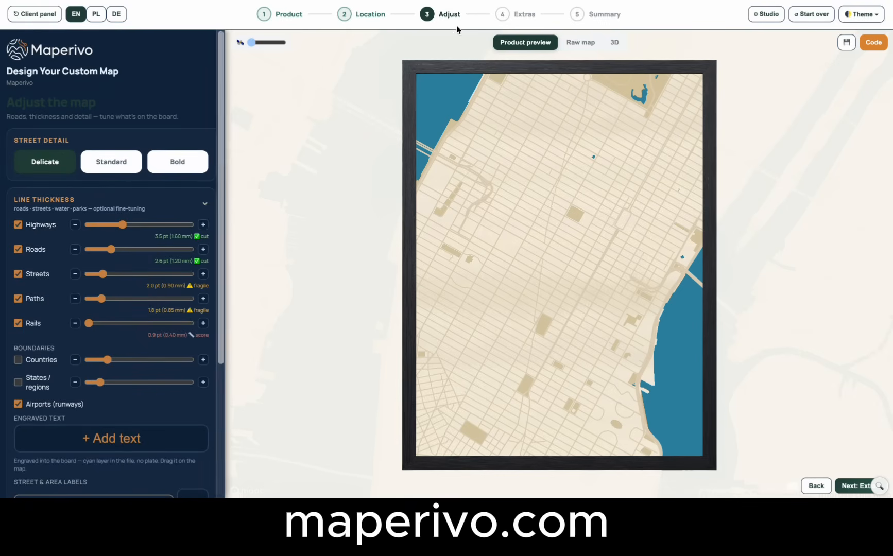
Look through the finishing options in the Extras step and the order options in the Summary step.
{"action": "left_click", "coordinate": [500, 15]}
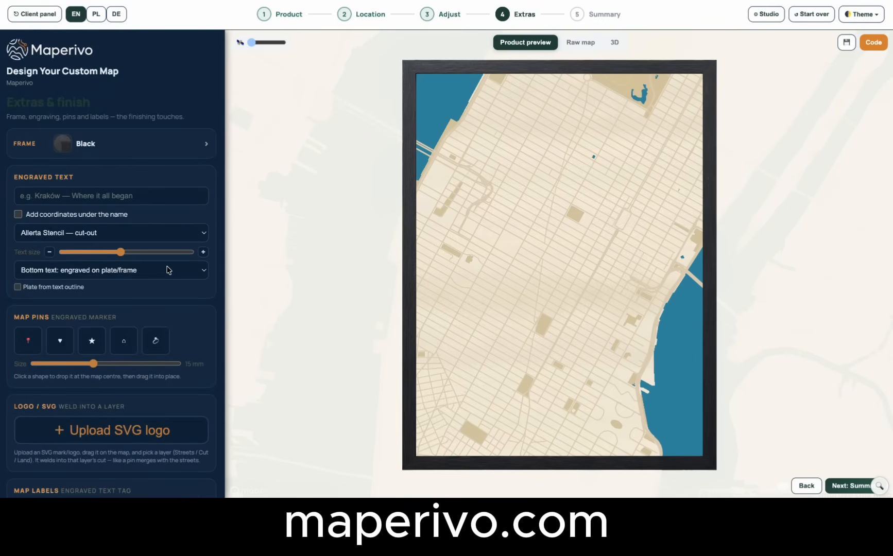
{"action": "scroll", "coordinate": [168, 267], "scroll_direction": "down", "scroll_amount": 2}
{"action": "scroll", "coordinate": [168, 268], "scroll_direction": "up", "scroll_amount": 1}
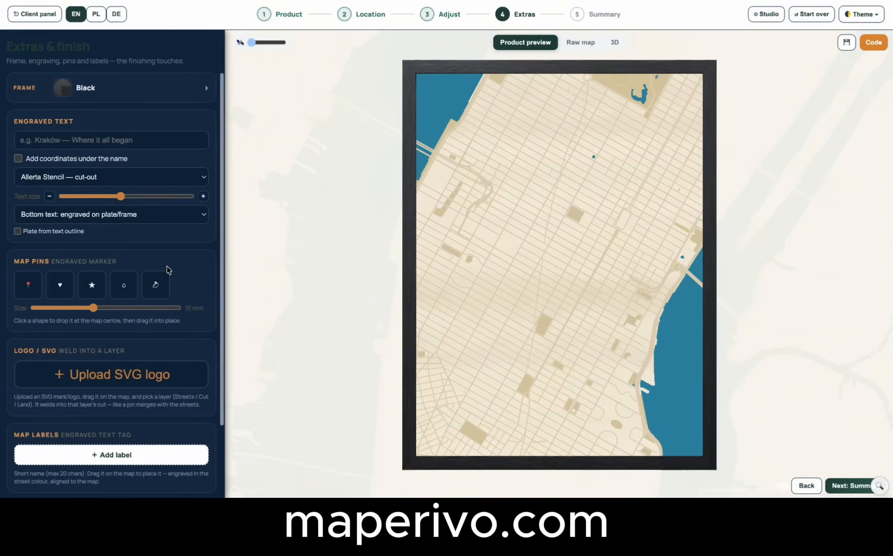
{"action": "left_click", "coordinate": [577, 16]}
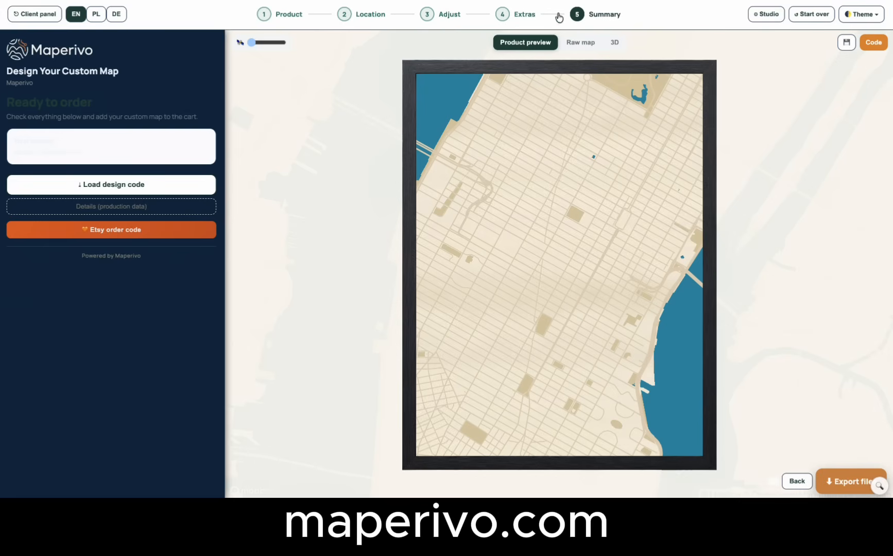
Examine the full settings list in Studio mode and return to Simple mode.
{"action": "left_click", "coordinate": [766, 16]}
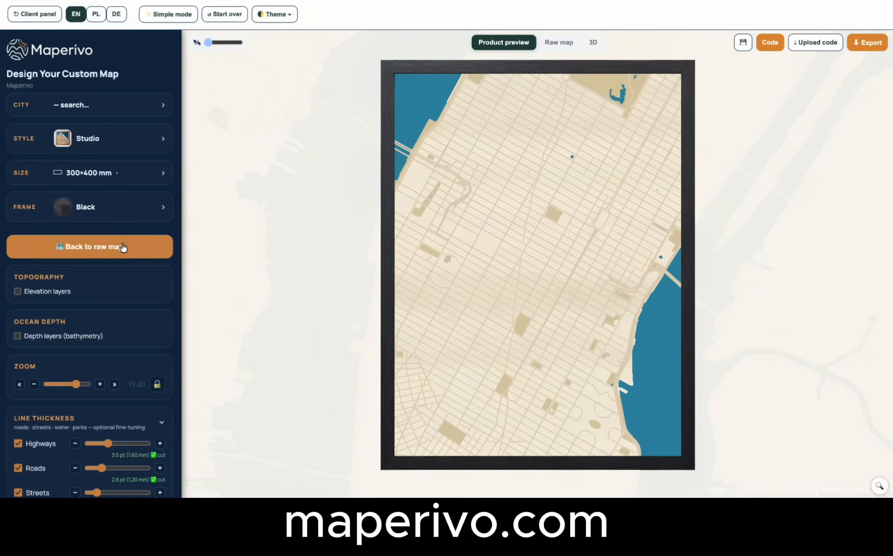
{"action": "scroll", "coordinate": [118, 279], "scroll_direction": "down", "scroll_amount": 4}
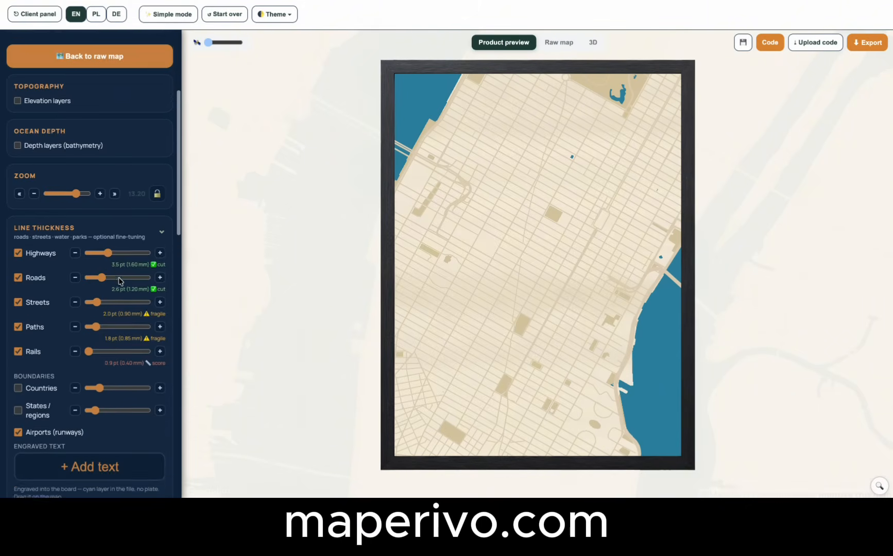
{"action": "scroll", "coordinate": [119, 278], "scroll_direction": "up", "scroll_amount": 4}
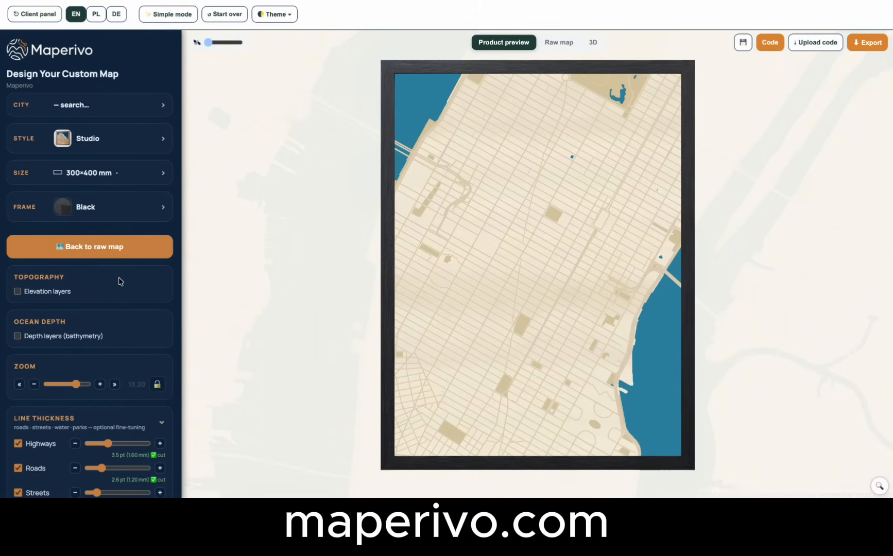
{"action": "left_click", "coordinate": [170, 16]}
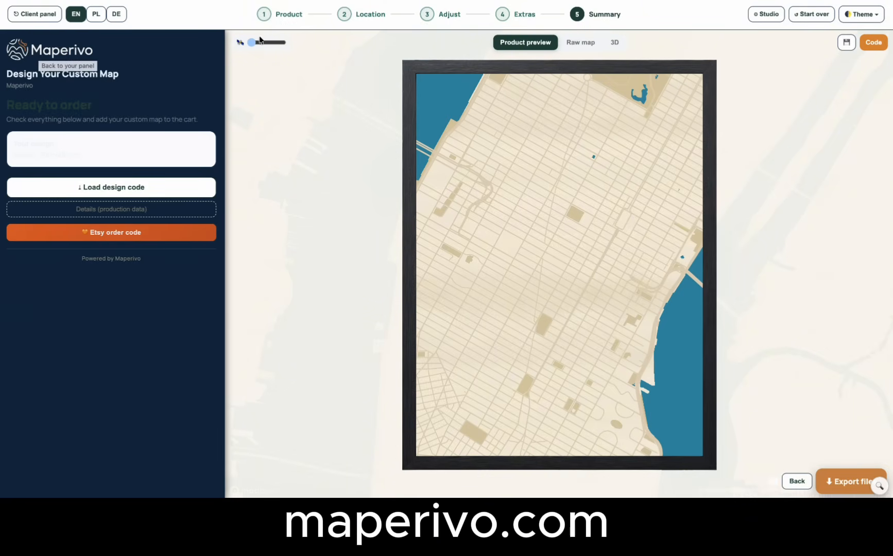
Compare the Light and Dark interface themes and keep the Light theme.
{"action": "left_click", "coordinate": [862, 15]}
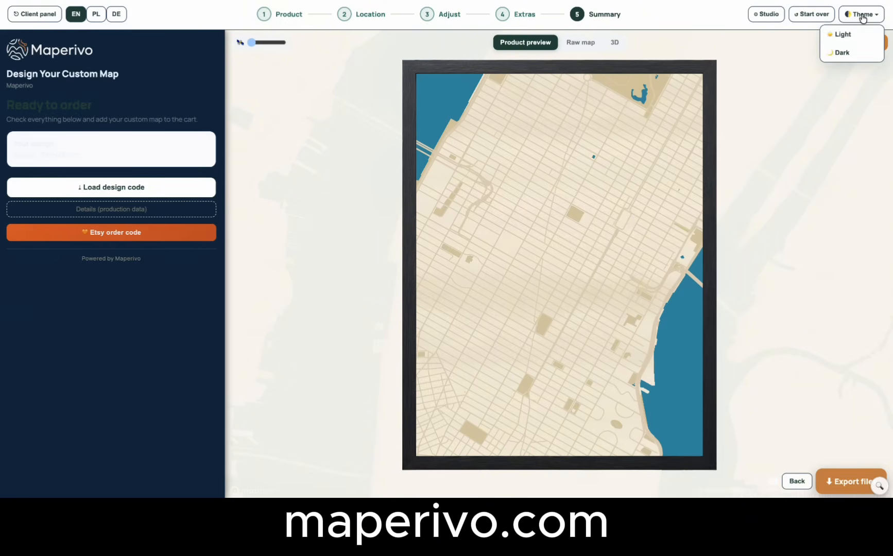
{"action": "left_click", "coordinate": [855, 32]}
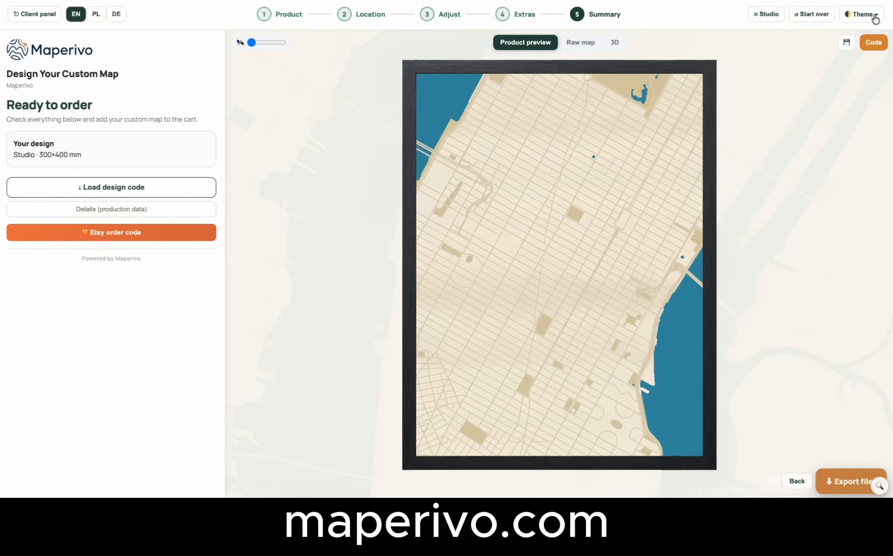
{"action": "left_click", "coordinate": [875, 19]}
{"action": "left_click", "coordinate": [859, 51]}
{"action": "left_click", "coordinate": [868, 20]}
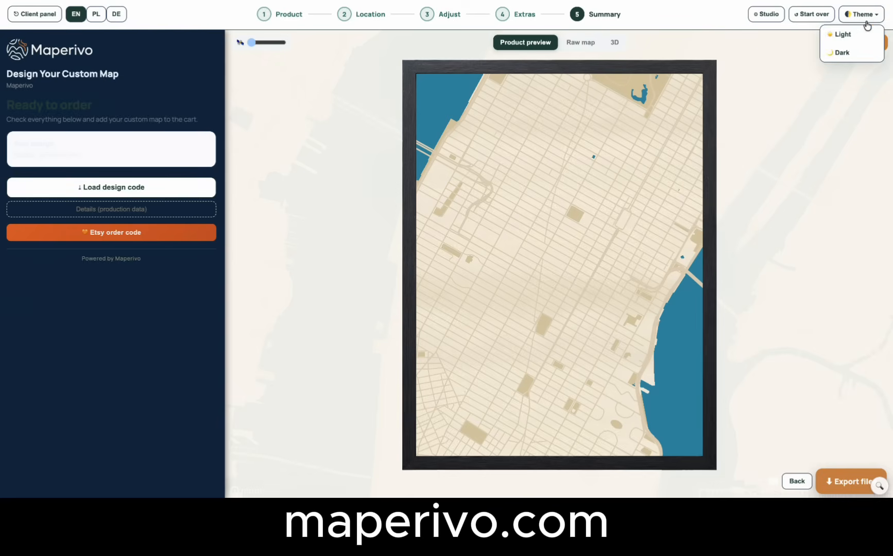
{"action": "left_click", "coordinate": [844, 33]}
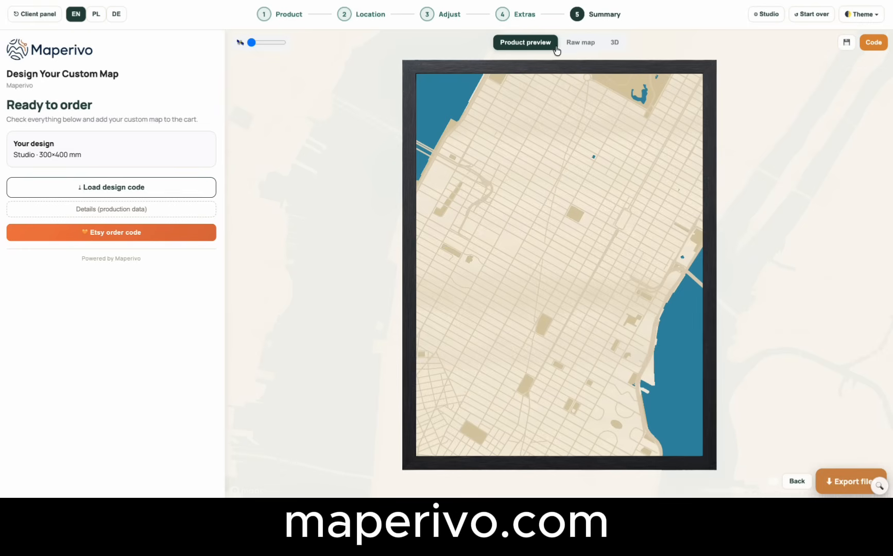
Search for the city in the Location step and set the map to Seattle, Washington, United States.
{"action": "left_click", "coordinate": [266, 15]}
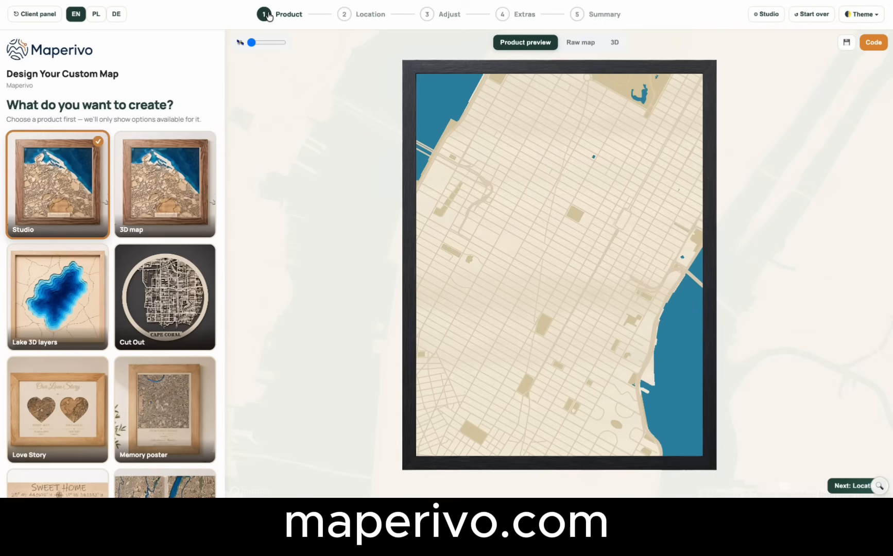
{"action": "left_click", "coordinate": [341, 18]}
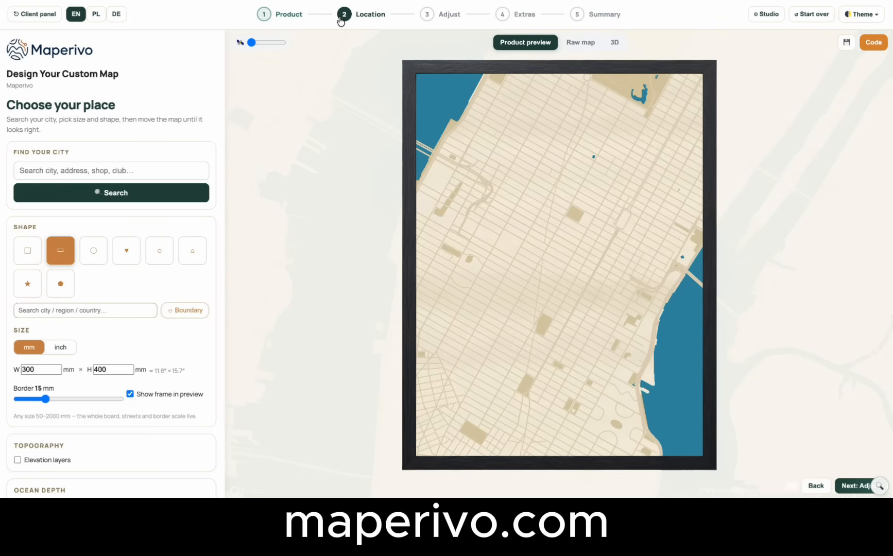
{"action": "left_click", "coordinate": [68, 172]}
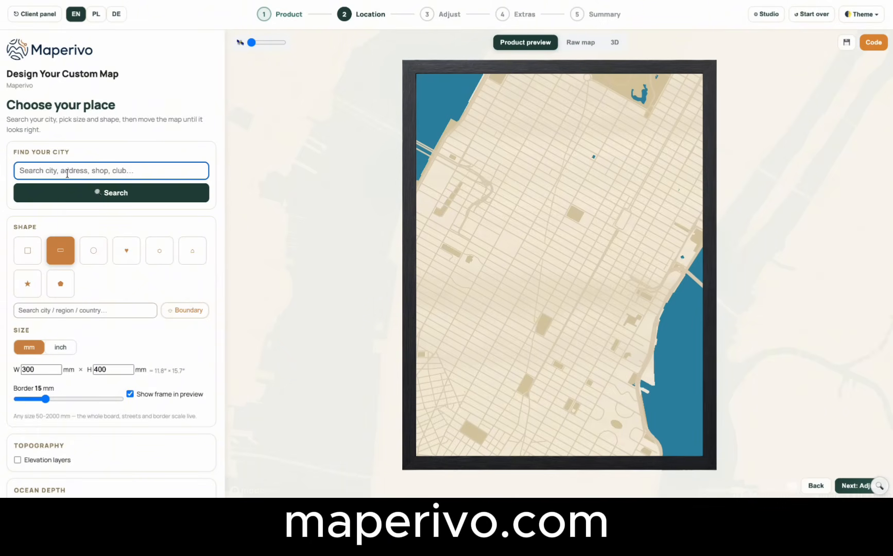
{"action": "type", "text": "Seatle"}
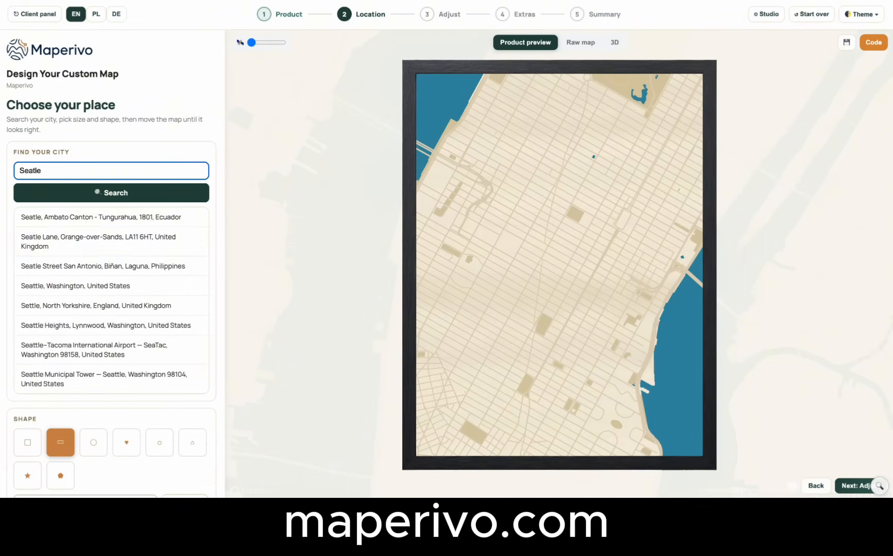
{"action": "left_click", "coordinate": [80, 286]}
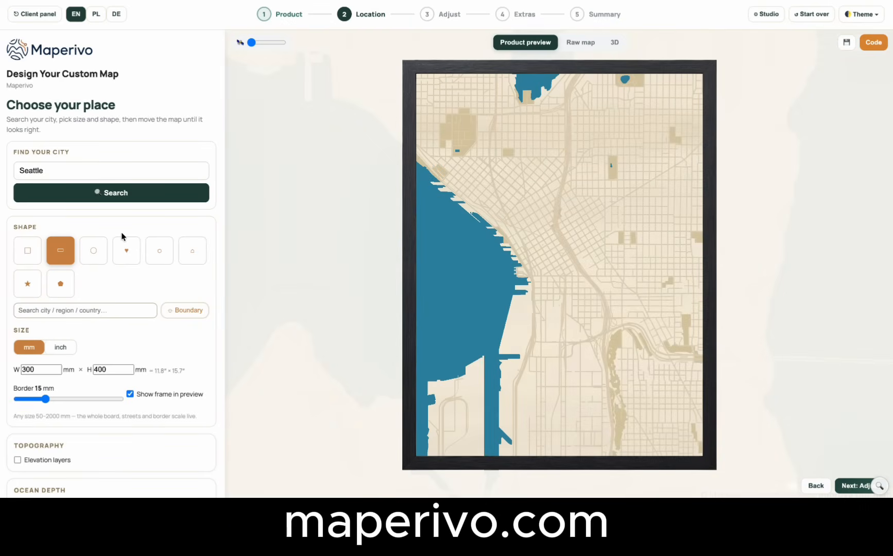
Try the square, circle, heart, hexagon and house shapes on the Seattle map.
{"action": "left_click", "coordinate": [28, 253]}
{"action": "left_click", "coordinate": [94, 253]}
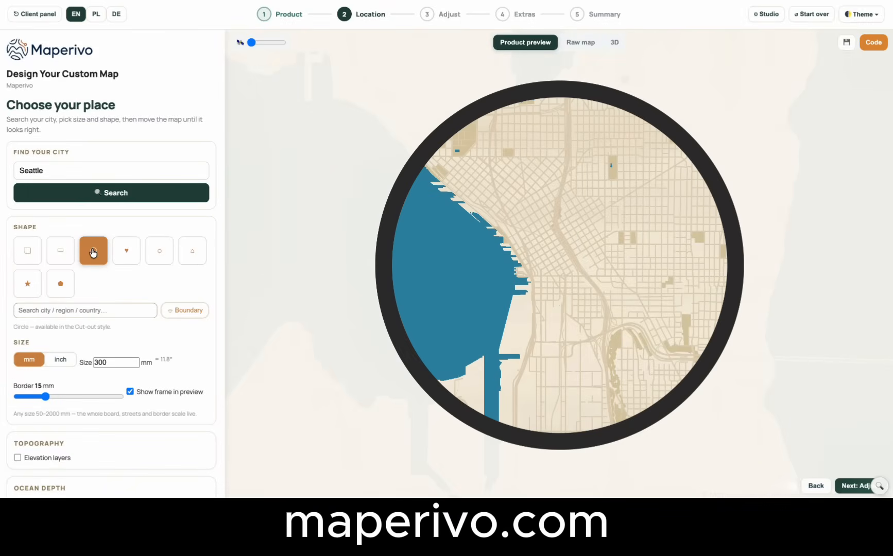
{"action": "left_click", "coordinate": [137, 261]}
{"action": "left_click", "coordinate": [159, 259]}
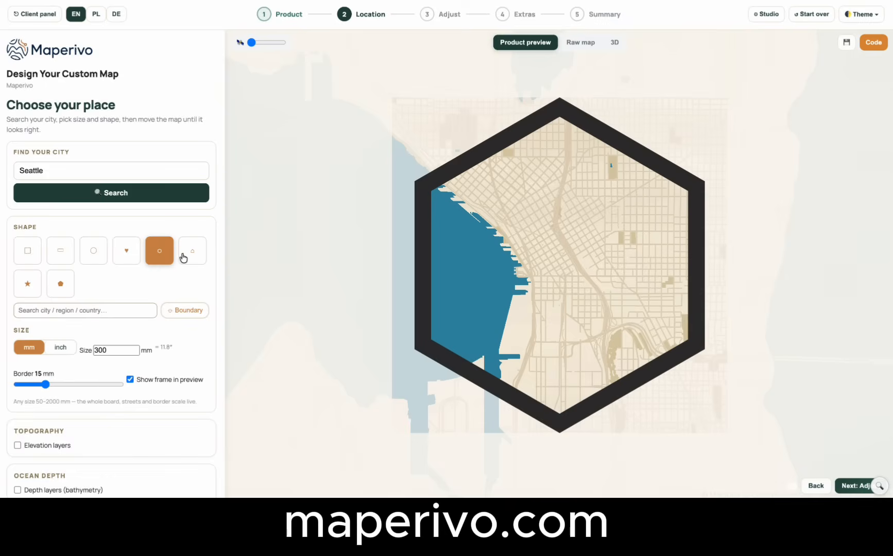
{"action": "left_click", "coordinate": [193, 257]}
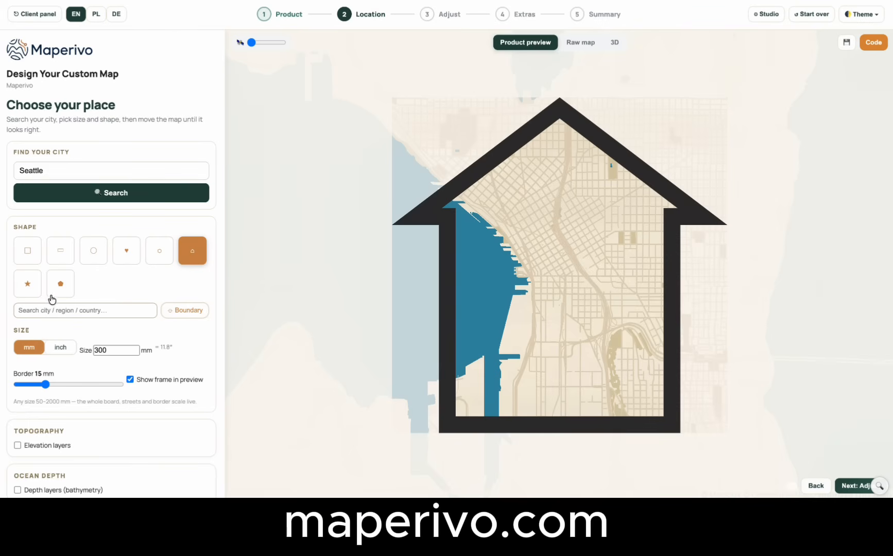
Shape the map to the Seattle city boundary in King County, Washington.
{"action": "left_click", "coordinate": [62, 312]}
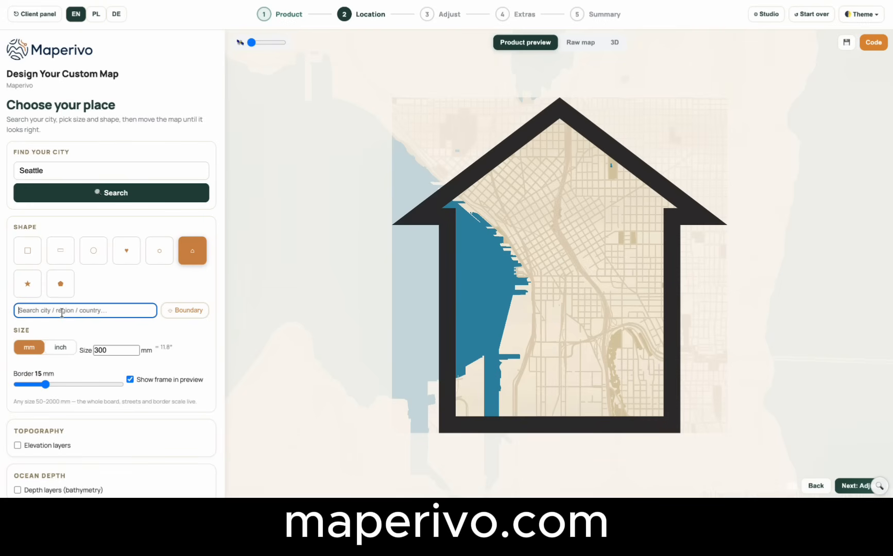
{"action": "type", "text": "Seattle"}
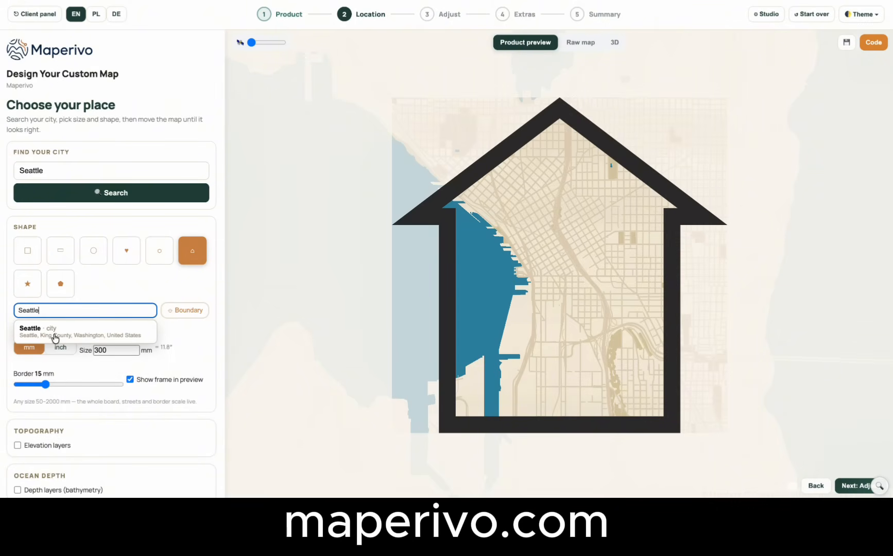
{"action": "left_click", "coordinate": [55, 335]}
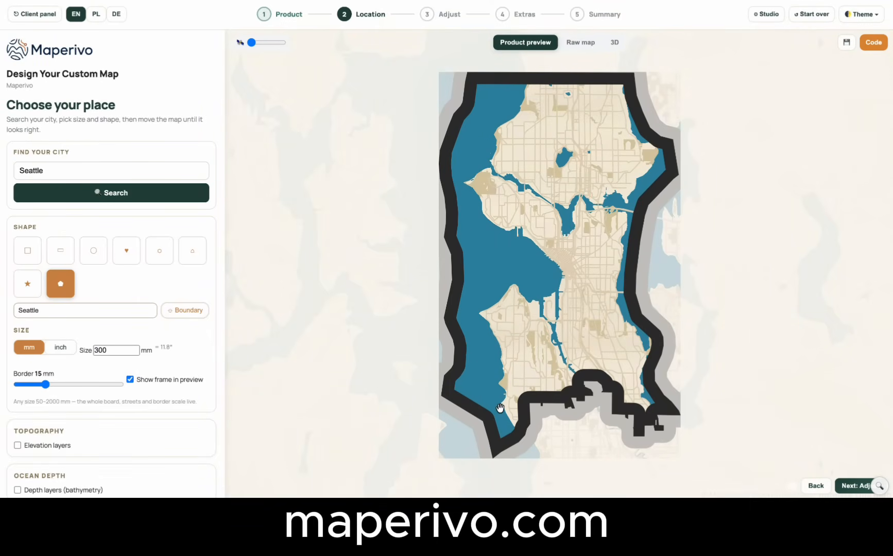
Reduce the map's border to 2 mm and set its size to 400 mm.
{"action": "left_click_drag", "start_coordinate": [46, 384], "coordinate": [17, 386]}
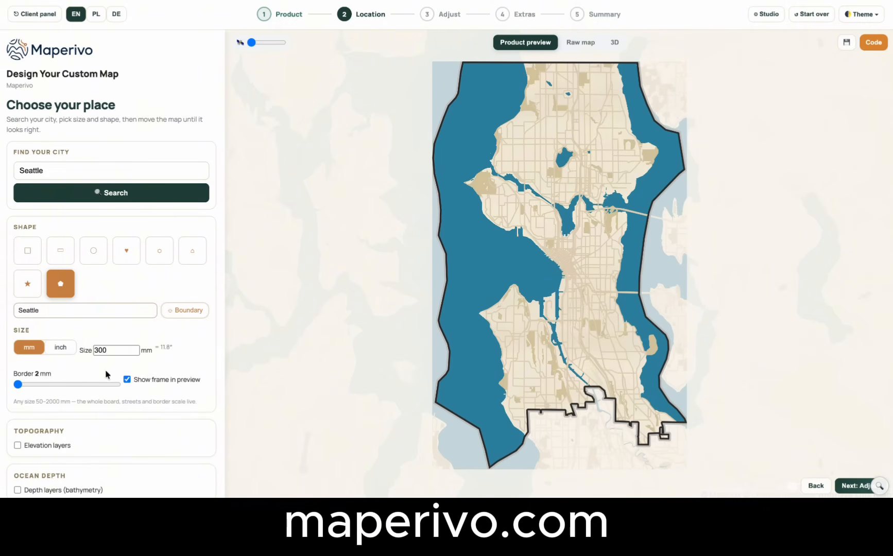
{"action": "left_click", "coordinate": [109, 350]}
{"action": "left_click_drag", "start_coordinate": [106, 351], "coordinate": [90, 352]}
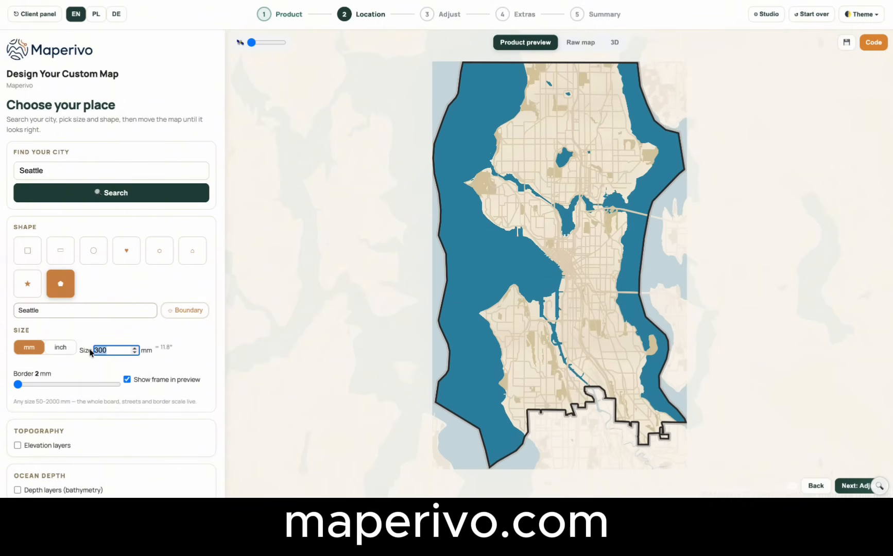
{"action": "type", "text": "400"}
{"action": "key", "text": "Tab"}
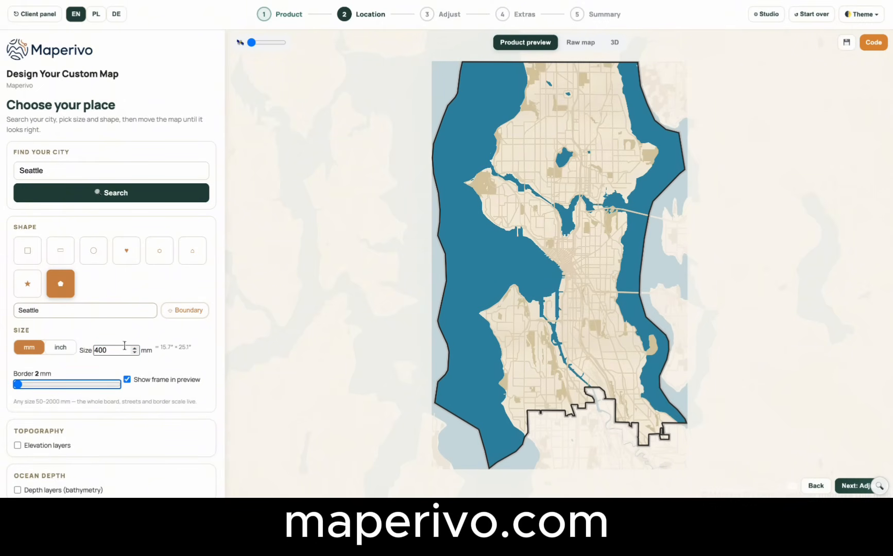
Zoom the Seattle map in on the downtown waterfront to zoom level 12.62.
{"action": "left_click", "coordinate": [193, 355]}
{"action": "scroll", "coordinate": [137, 278], "scroll_direction": "down", "scroll_amount": 2}
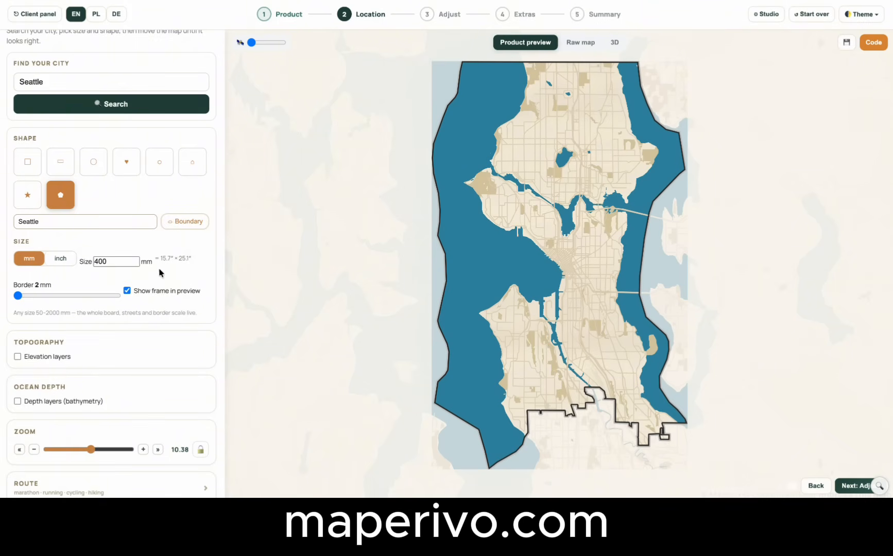
{"action": "left_click", "coordinate": [107, 264]}
{"action": "mouse_move", "coordinate": [251, 43]}
{"action": "left_mouse_down"}
{"action": "mouse_move", "coordinate": [284, 43]}
{"action": "mouse_move", "coordinate": [238, 43]}
{"action": "left_mouse_up"}
{"action": "scroll", "coordinate": [586, 248], "scroll_direction": "up", "scroll_amount": 3}
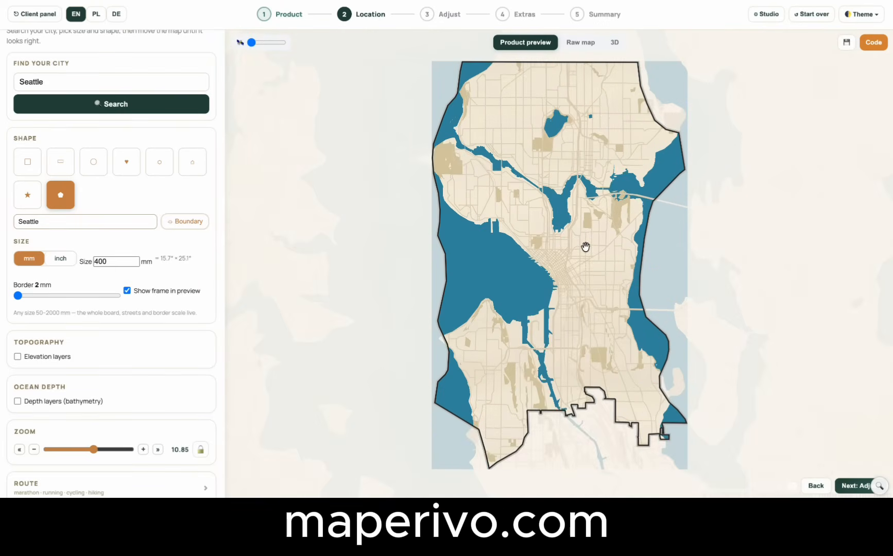
{"action": "scroll", "coordinate": [578, 279], "scroll_direction": "up", "scroll_amount": 3}
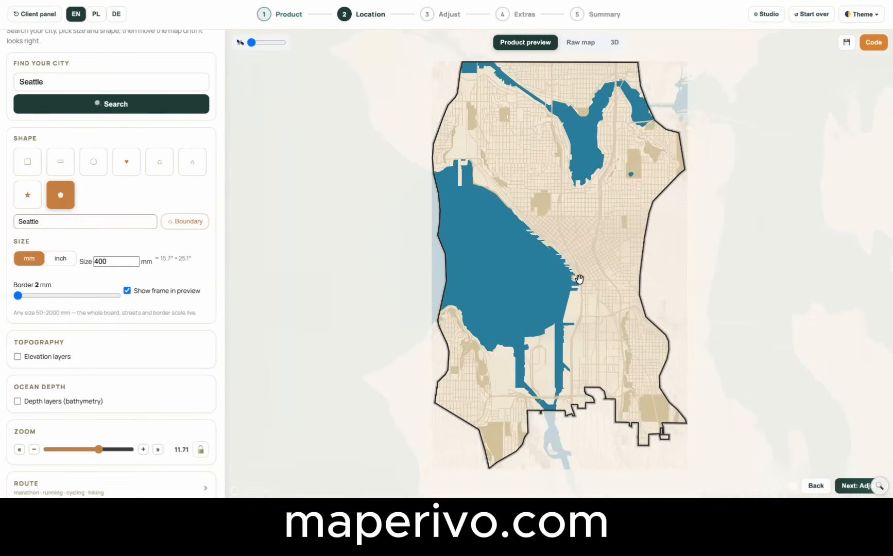
{"action": "scroll", "coordinate": [580, 279], "scroll_direction": "up", "scroll_amount": 2}
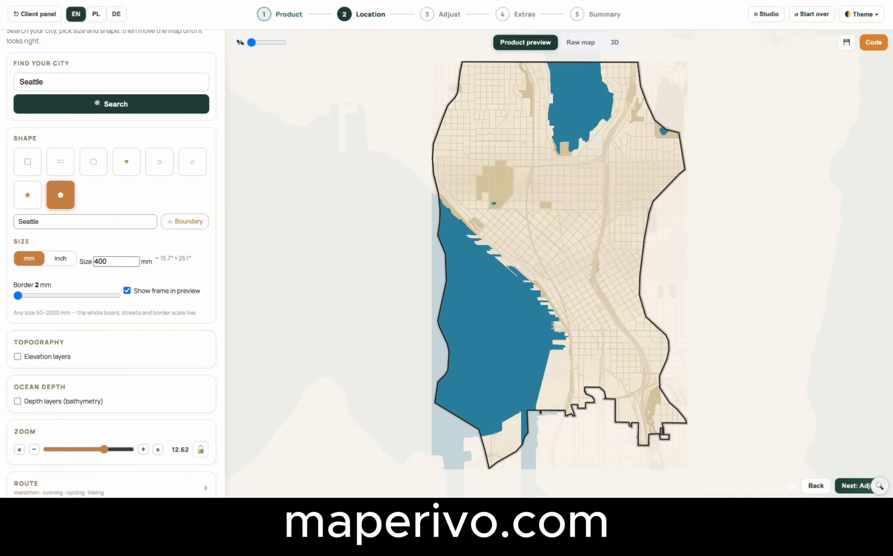
Show the raw street map and reposition it so downtown Seattle sits in the middle of the boundary shape.
{"action": "left_click", "coordinate": [577, 49]}
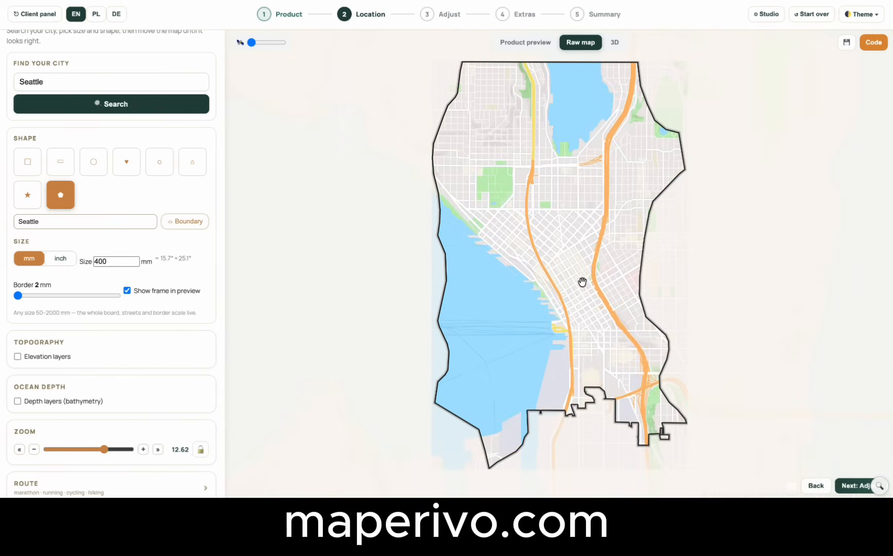
{"action": "left_click_drag", "start_coordinate": [552, 206], "coordinate": [530, 209]}
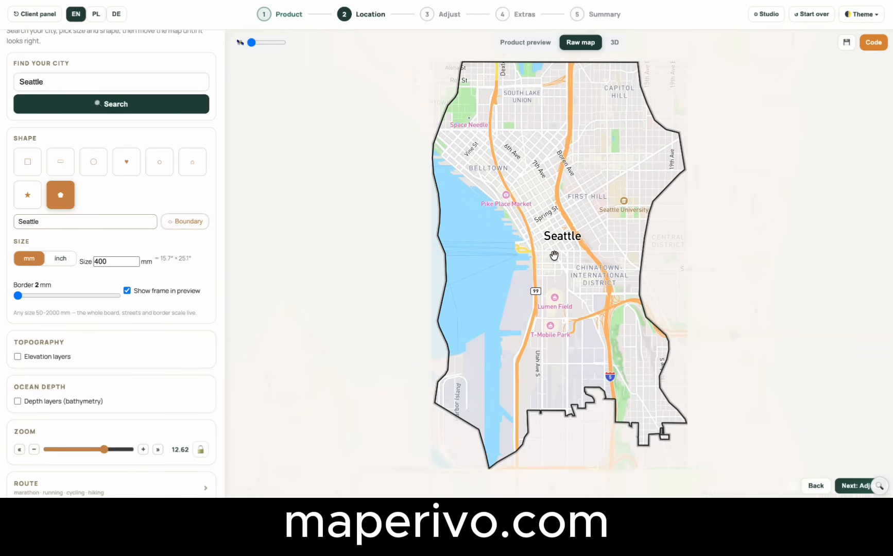
{"action": "left_click_drag", "start_coordinate": [554, 254], "coordinate": [554, 286]}
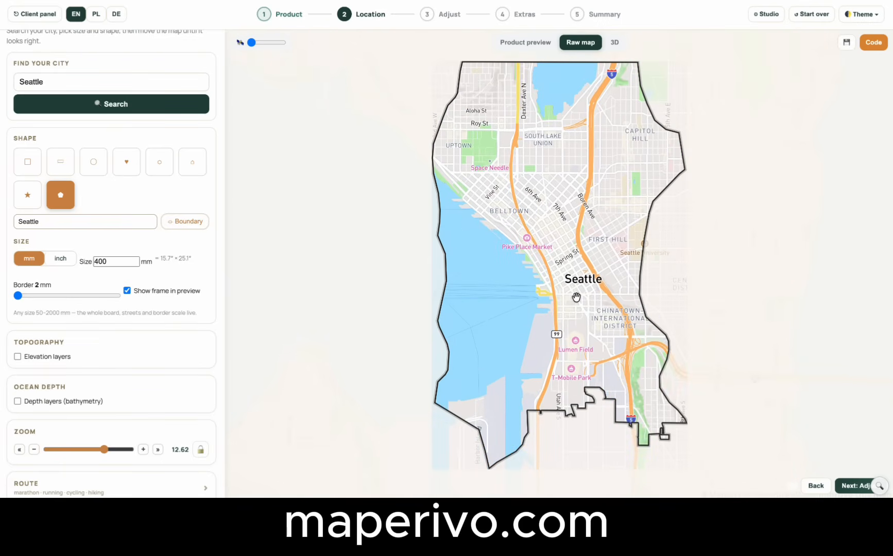
{"action": "left_click_drag", "start_coordinate": [584, 212], "coordinate": [552, 315]}
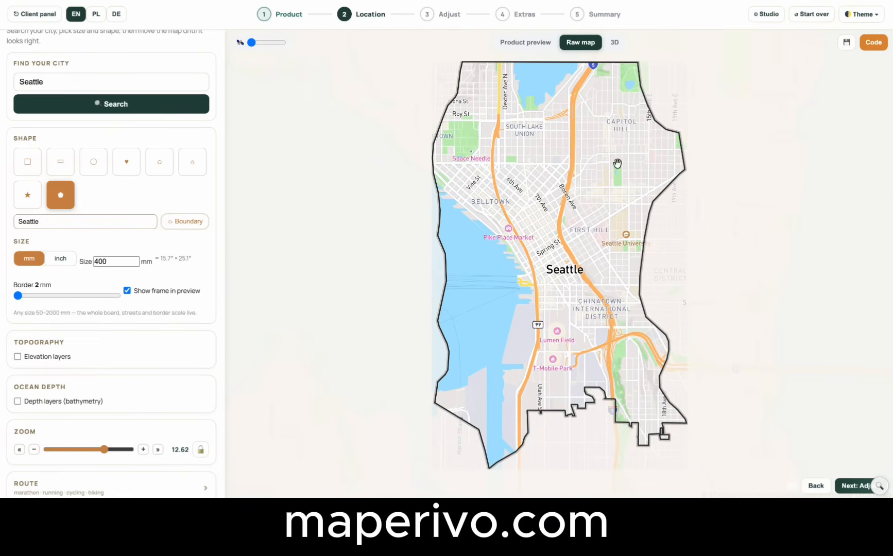
View the map in 3D with its layers exploded and tilt the model to see them separately.
{"action": "left_click", "coordinate": [615, 44]}
{"action": "left_click_drag", "start_coordinate": [642, 359], "coordinate": [641, 338]}
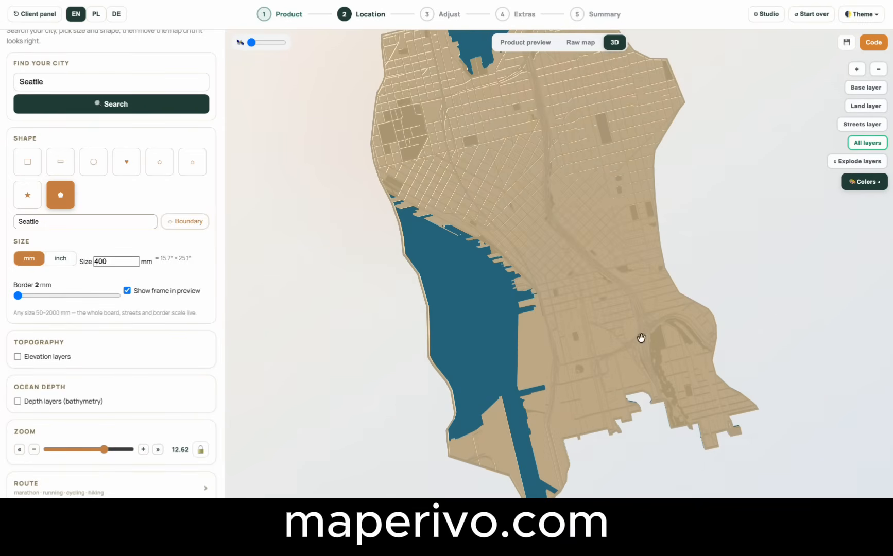
{"action": "left_click", "coordinate": [855, 161]}
{"action": "left_click_drag", "start_coordinate": [685, 239], "coordinate": [670, 207]}
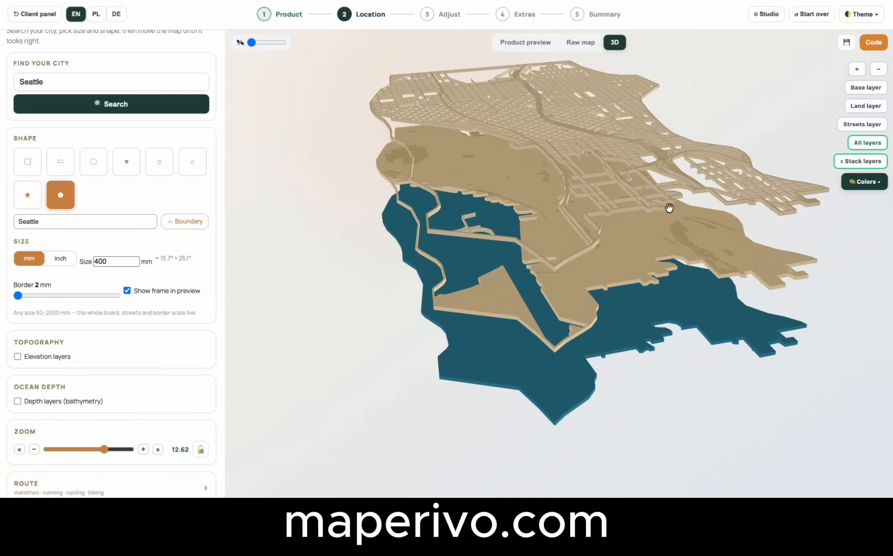
Set the land wood to the palest color and, after trying dark brown and black, the streets wood to tan.
{"action": "left_click", "coordinate": [867, 190]}
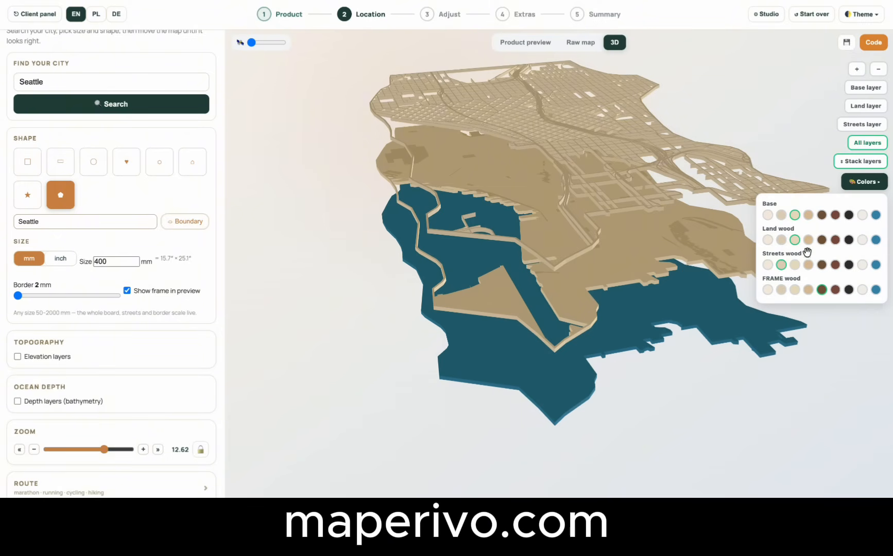
{"action": "left_click", "coordinate": [768, 240]}
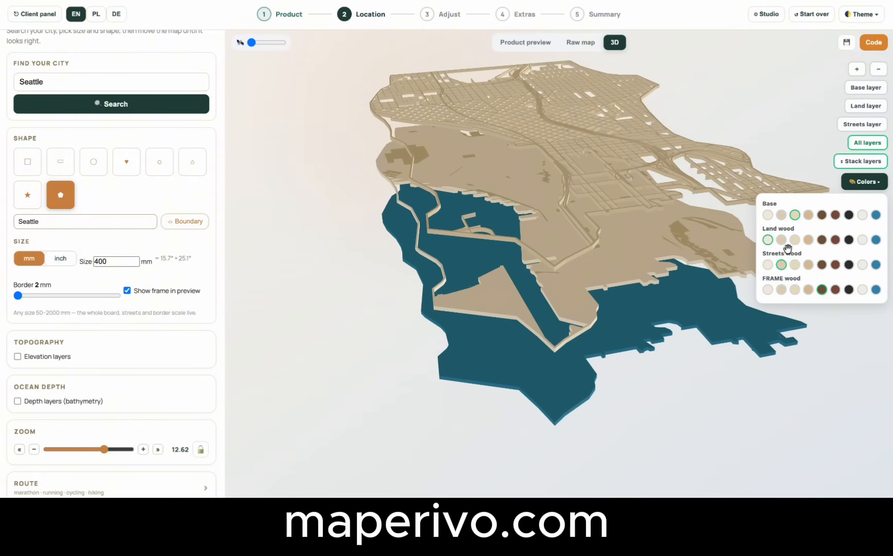
{"action": "left_click", "coordinate": [796, 265]}
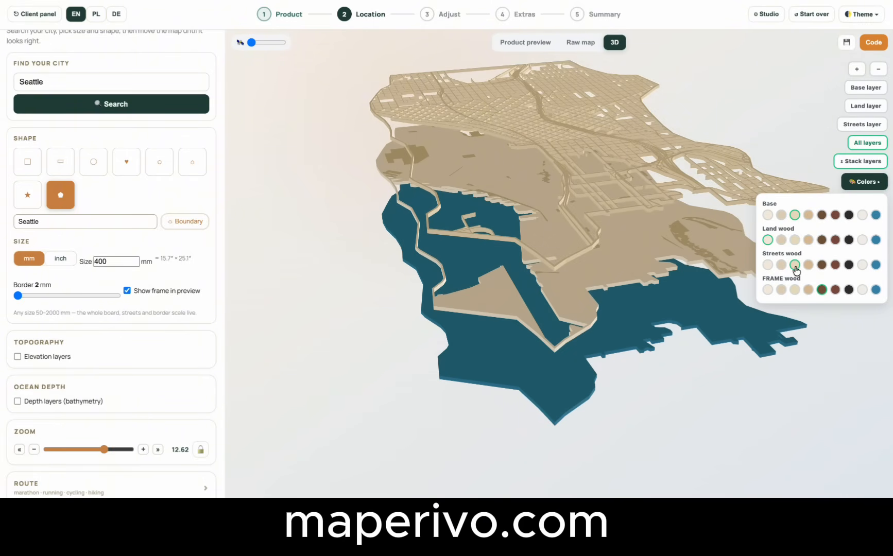
{"action": "left_click", "coordinate": [809, 266]}
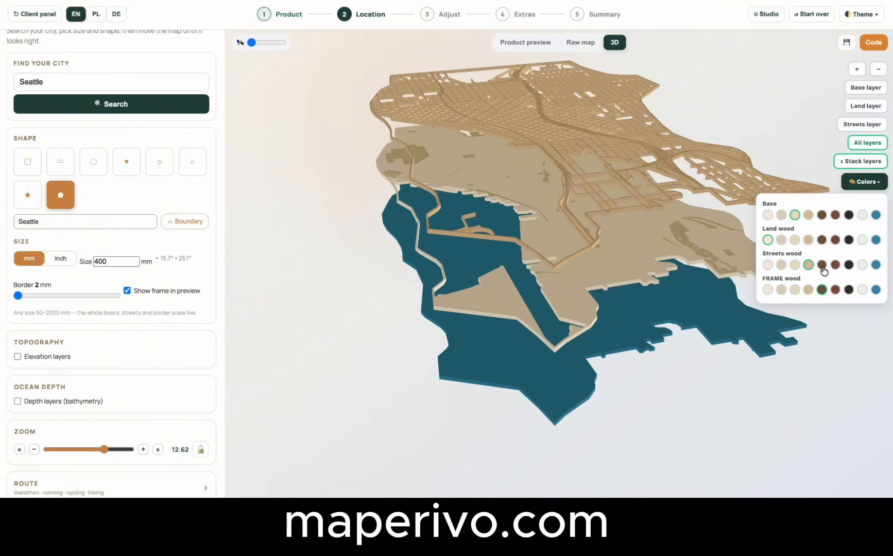
{"action": "left_click", "coordinate": [821, 265]}
{"action": "left_click", "coordinate": [807, 266]}
{"action": "left_click", "coordinate": [822, 266]}
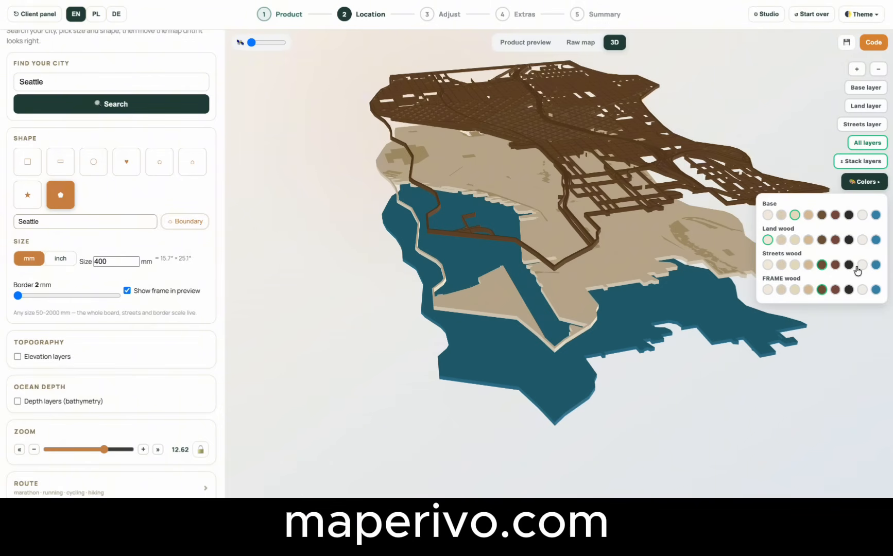
{"action": "left_click", "coordinate": [849, 265]}
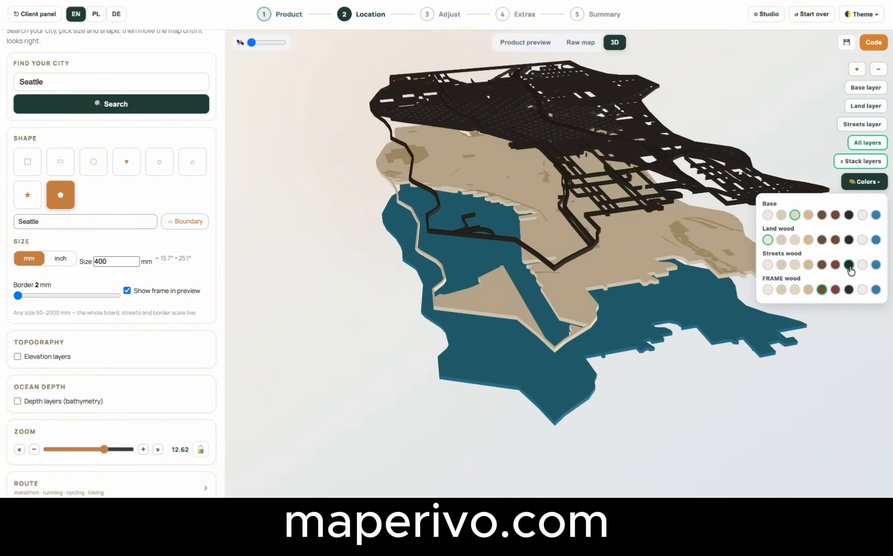
{"action": "left_click", "coordinate": [808, 266]}
Examine the base, land and streets layers one at a time in the 3D model.
{"action": "left_click_drag", "start_coordinate": [722, 163], "coordinate": [662, 223]}
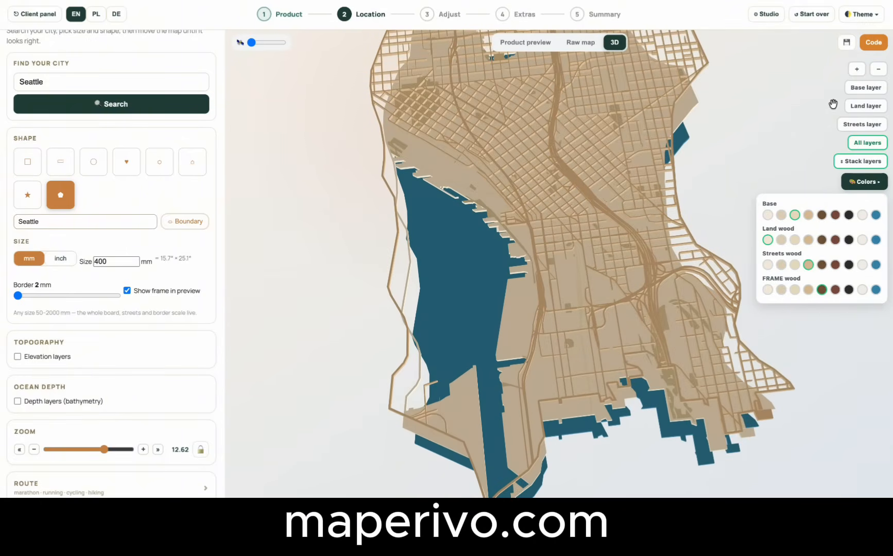
{"action": "left_click", "coordinate": [867, 88]}
{"action": "left_click", "coordinate": [870, 107]}
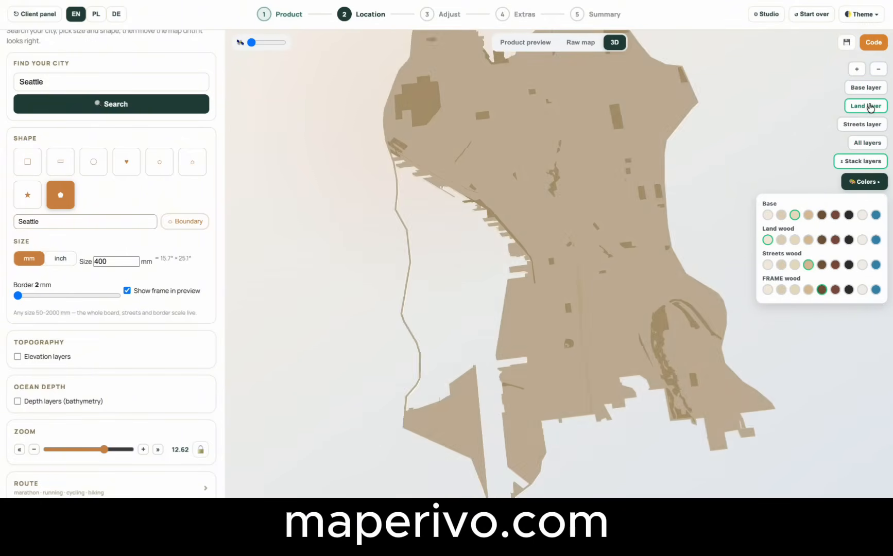
{"action": "left_click_drag", "start_coordinate": [652, 169], "coordinate": [644, 193]}
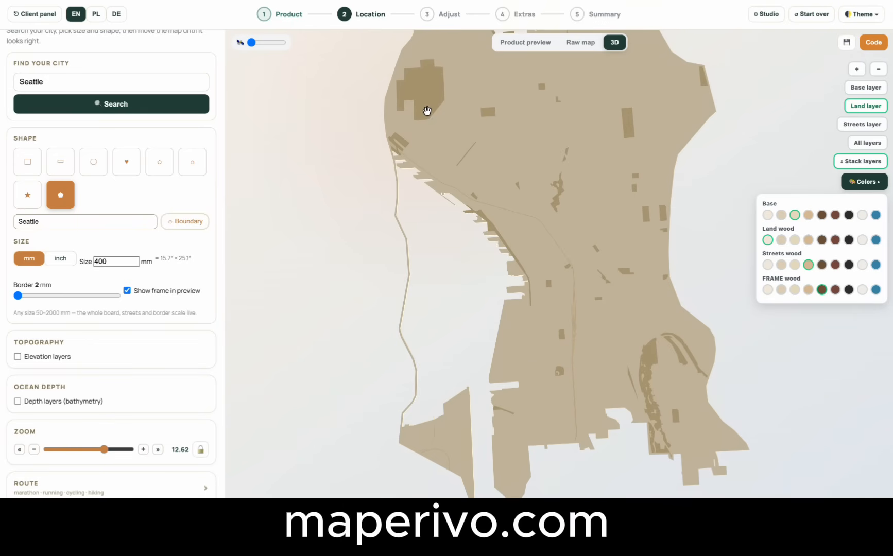
{"action": "left_click_drag", "start_coordinate": [427, 111], "coordinate": [426, 79]}
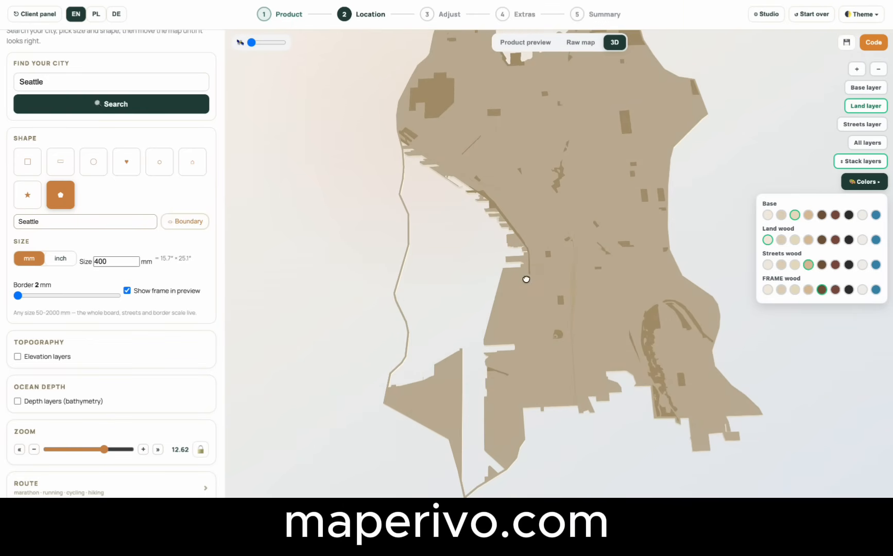
{"action": "left_click_drag", "start_coordinate": [525, 280], "coordinate": [529, 299]}
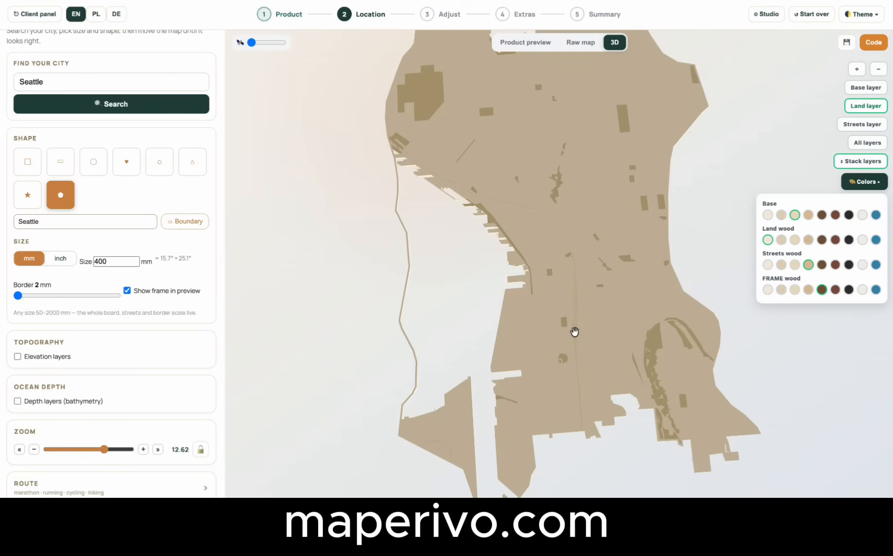
{"action": "left_click_drag", "start_coordinate": [575, 332], "coordinate": [579, 328]}
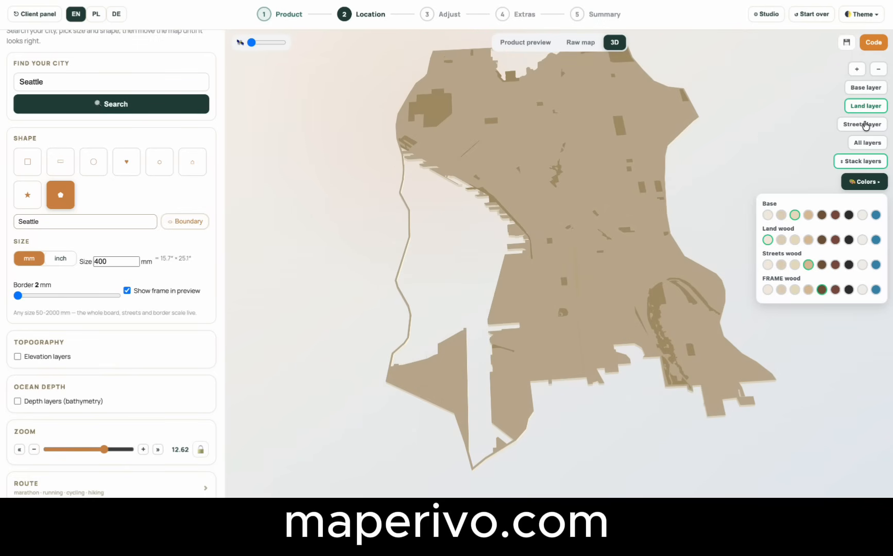
{"action": "left_click", "coordinate": [866, 125]}
{"action": "scroll", "coordinate": [596, 283], "scroll_direction": "up", "scroll_amount": 5}
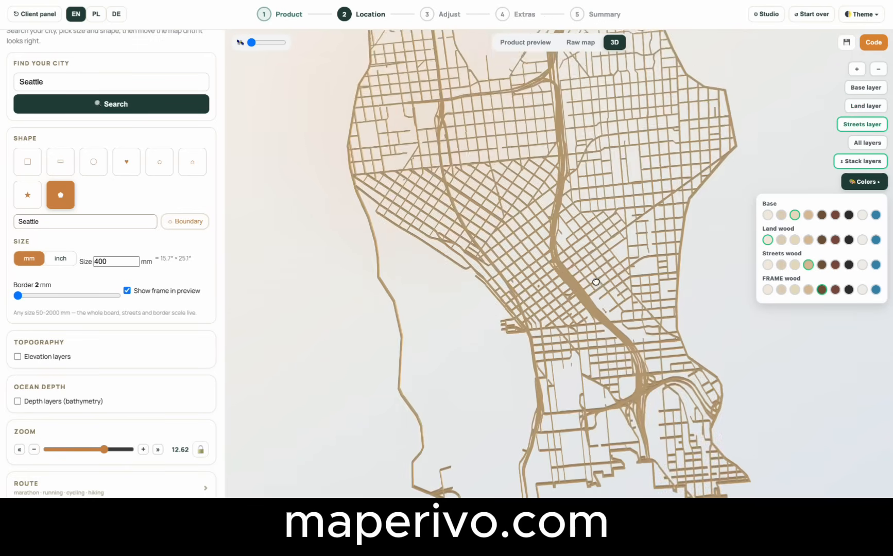
{"action": "left_click_drag", "start_coordinate": [596, 282], "coordinate": [599, 145]}
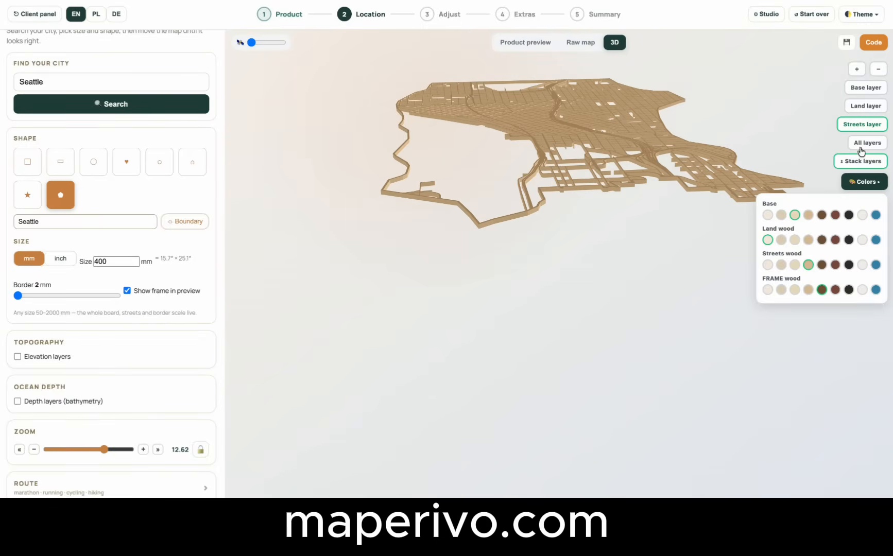
Show all layers stacked together again and inspect the assembled 3D map from several angles.
{"action": "left_click", "coordinate": [862, 144]}
{"action": "left_click", "coordinate": [857, 163]}
{"action": "left_click_drag", "start_coordinate": [575, 314], "coordinate": [530, 274]}
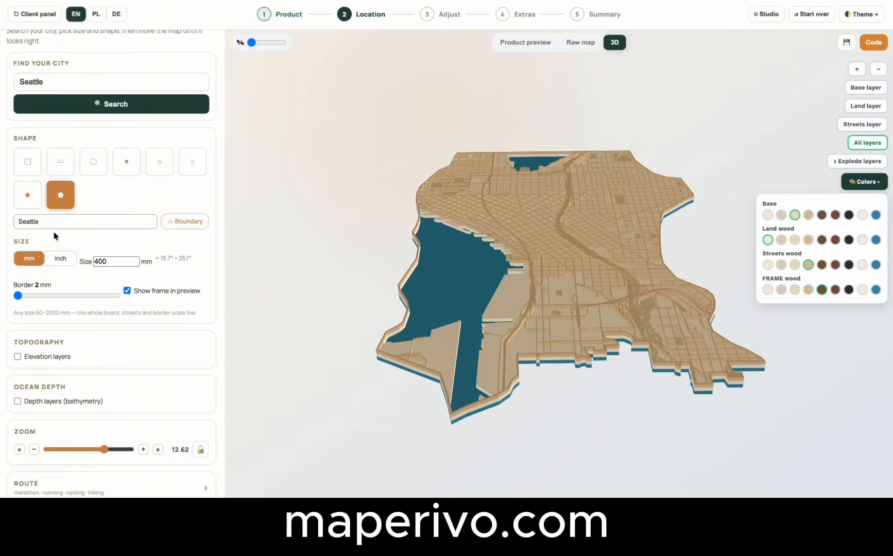
{"action": "scroll", "coordinate": [54, 236], "scroll_direction": "up", "scroll_amount": 2}
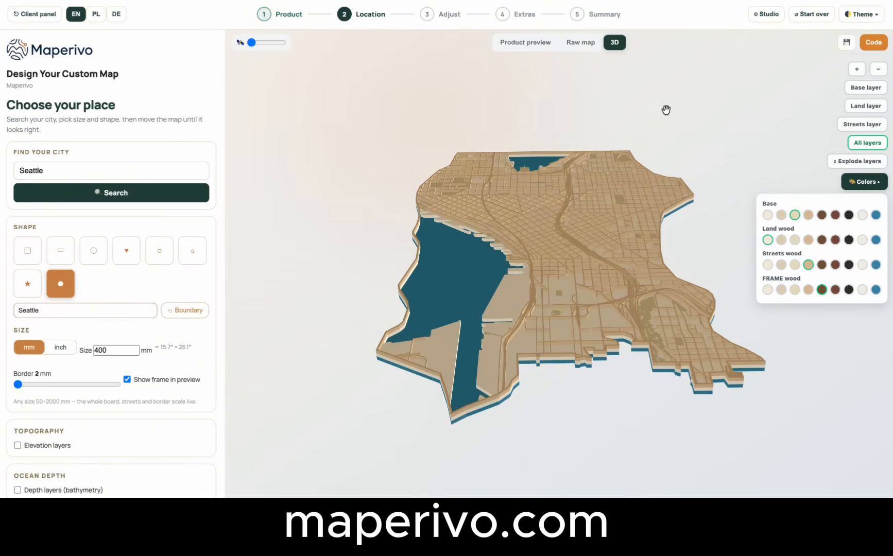
{"action": "left_click_drag", "start_coordinate": [524, 254], "coordinate": [514, 263]}
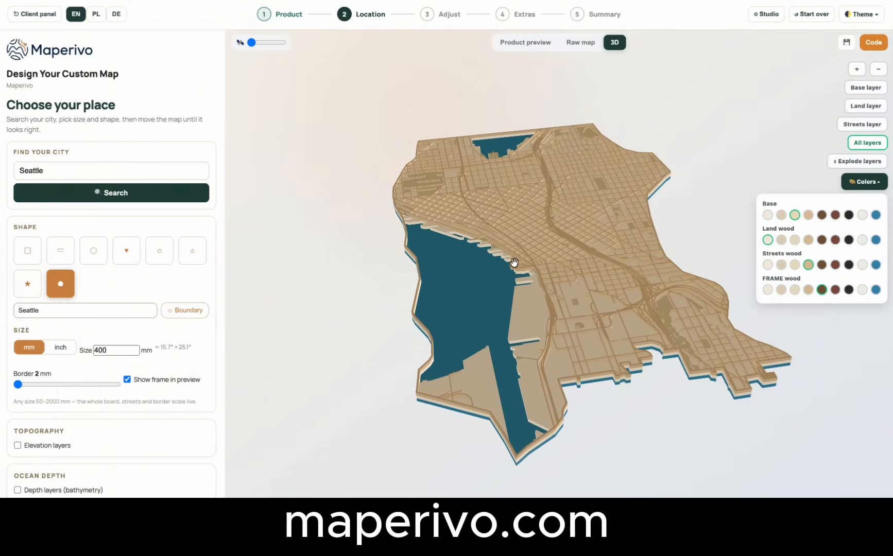
Change the map shape to square, return to the product preview and set the height to 400 mm.
{"action": "left_click", "coordinate": [28, 255]}
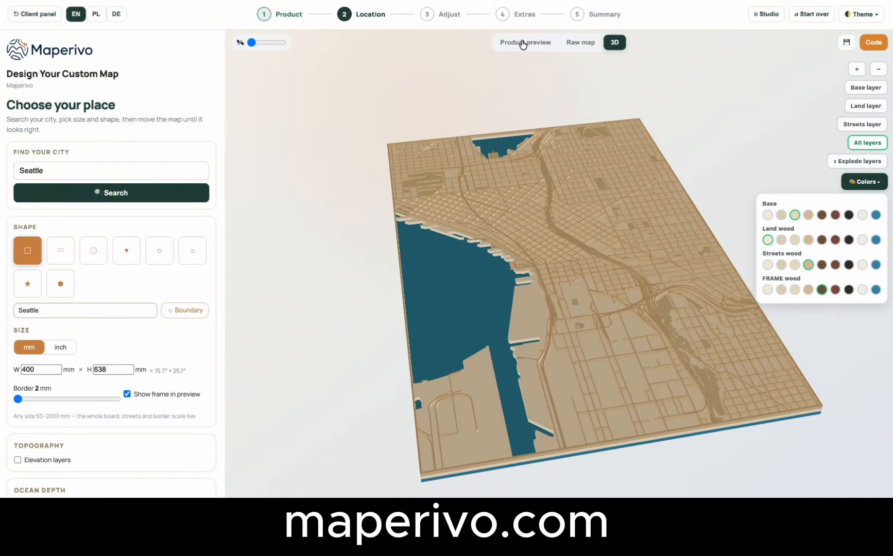
{"action": "left_click", "coordinate": [523, 43]}
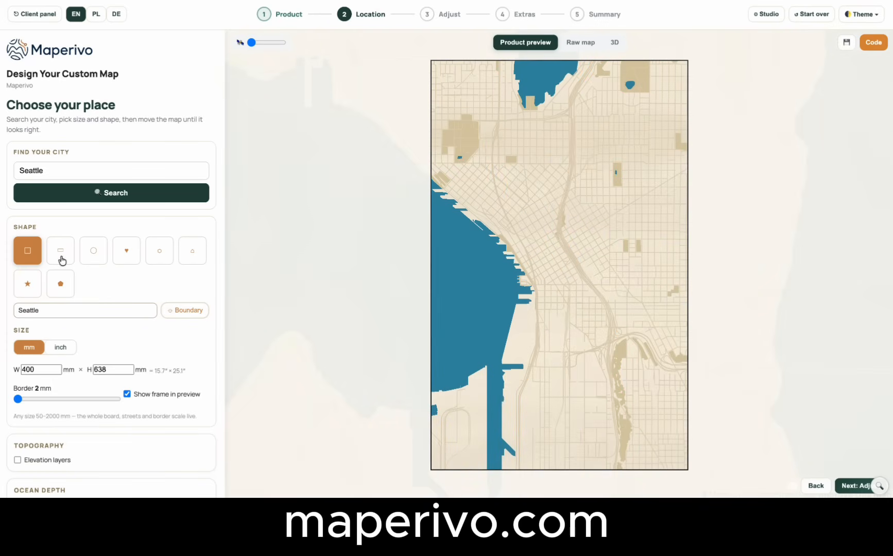
{"action": "left_click", "coordinate": [49, 372]}
{"action": "key", "text": "Tab"}
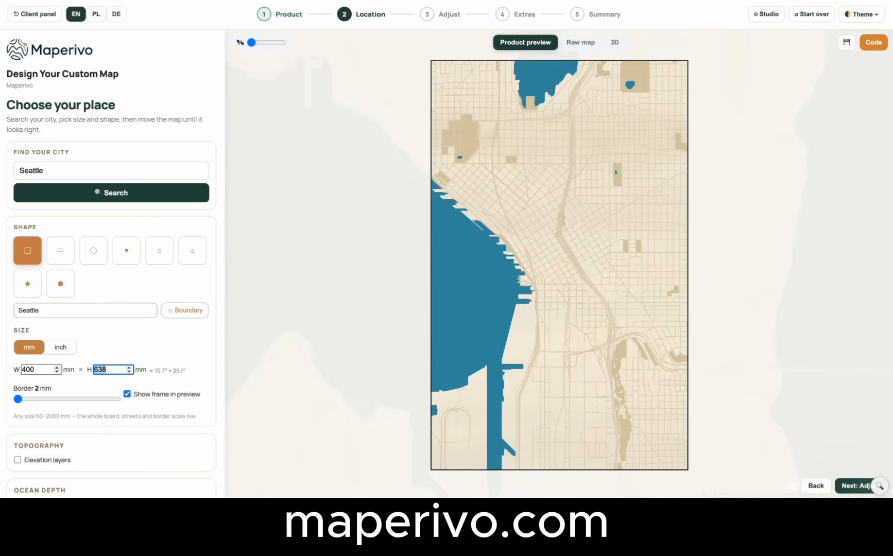
{"action": "type", "text": "400"}
{"action": "key", "text": "Tab"}
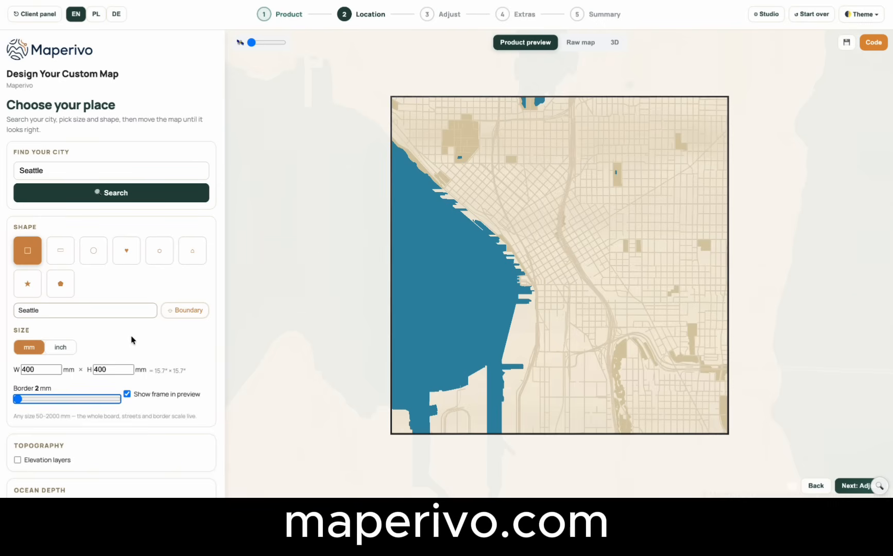
Check the map size in inches, return to millimetres and shift the map content slightly to the right in the frame.
{"action": "left_click", "coordinate": [62, 349]}
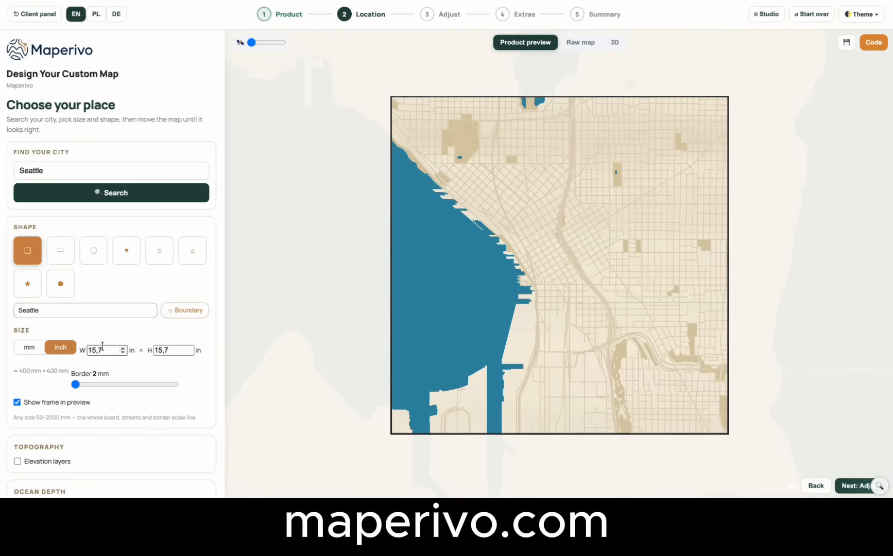
{"action": "left_click", "coordinate": [29, 349]}
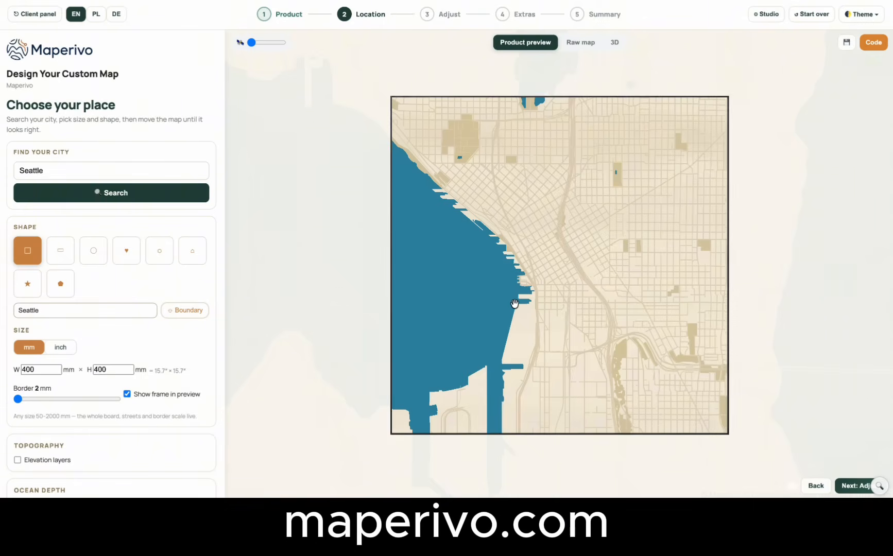
{"action": "left_click_drag", "start_coordinate": [514, 304], "coordinate": [539, 308]}
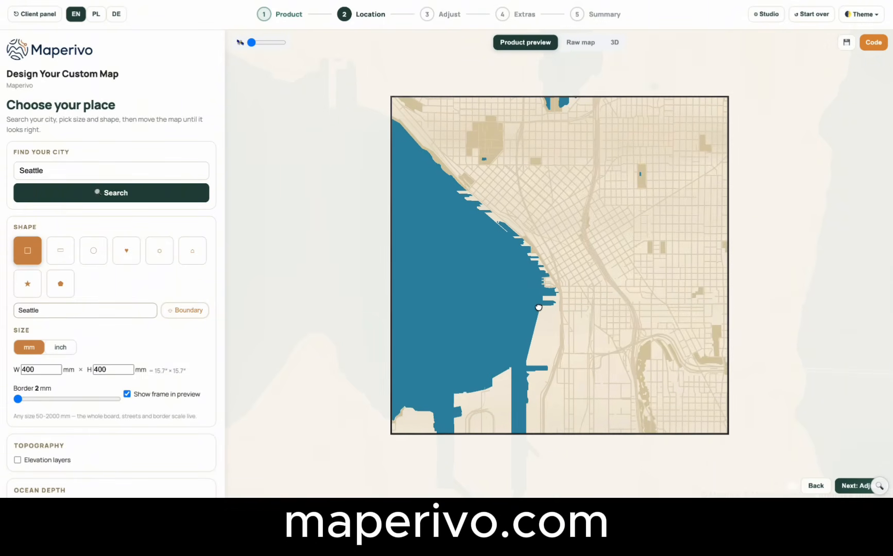
{"action": "scroll", "coordinate": [138, 291], "scroll_direction": "down", "scroll_amount": 3}
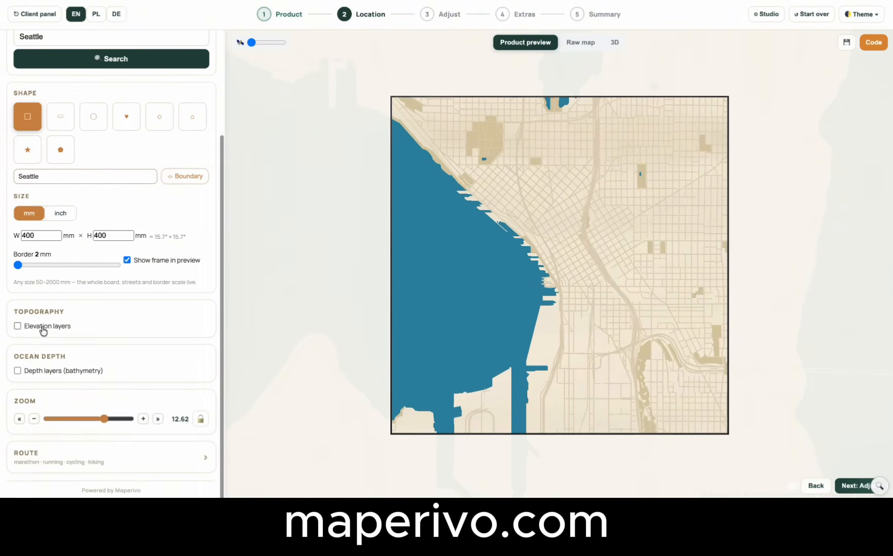
Turn on the elevation layers, reframe the map around downtown Seattle to inspect the contours, and turn the elevation layers off again.
{"action": "left_click", "coordinate": [18, 326]}
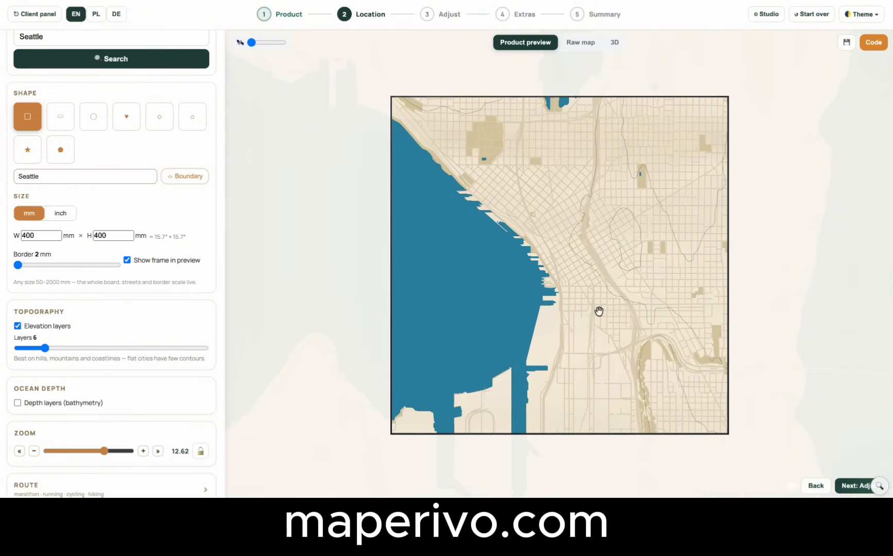
{"action": "scroll", "coordinate": [596, 311], "scroll_direction": "down", "scroll_amount": 2}
{"action": "scroll", "coordinate": [599, 311], "scroll_direction": "down", "scroll_amount": 2}
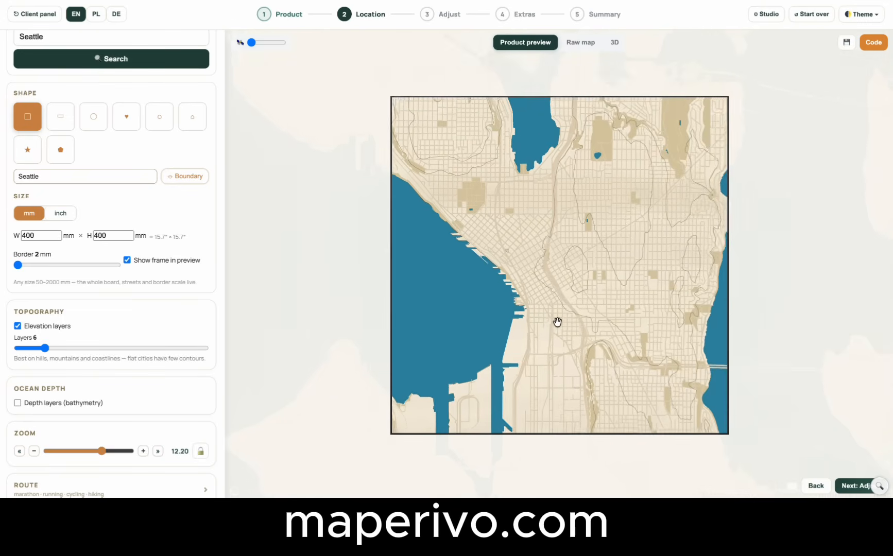
{"action": "scroll", "coordinate": [593, 323], "scroll_direction": "up", "scroll_amount": 4}
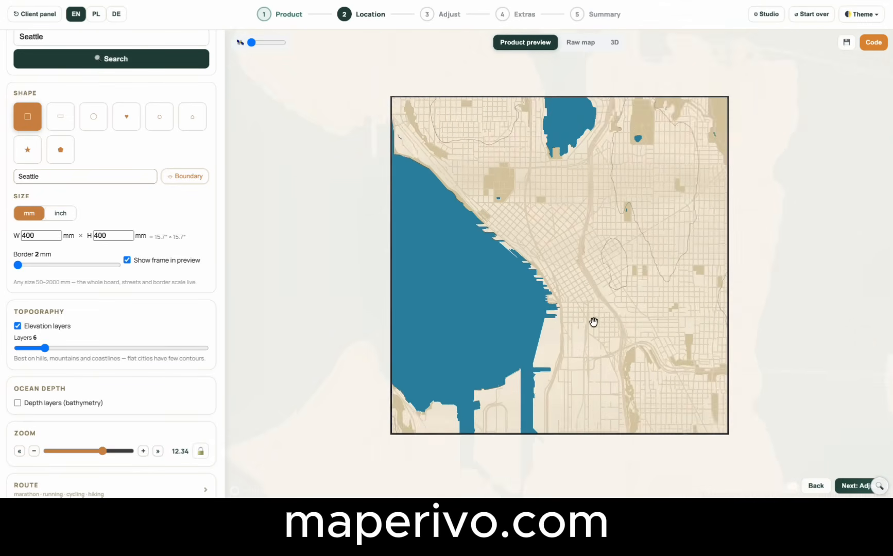
{"action": "left_click_drag", "start_coordinate": [594, 321], "coordinate": [587, 357]}
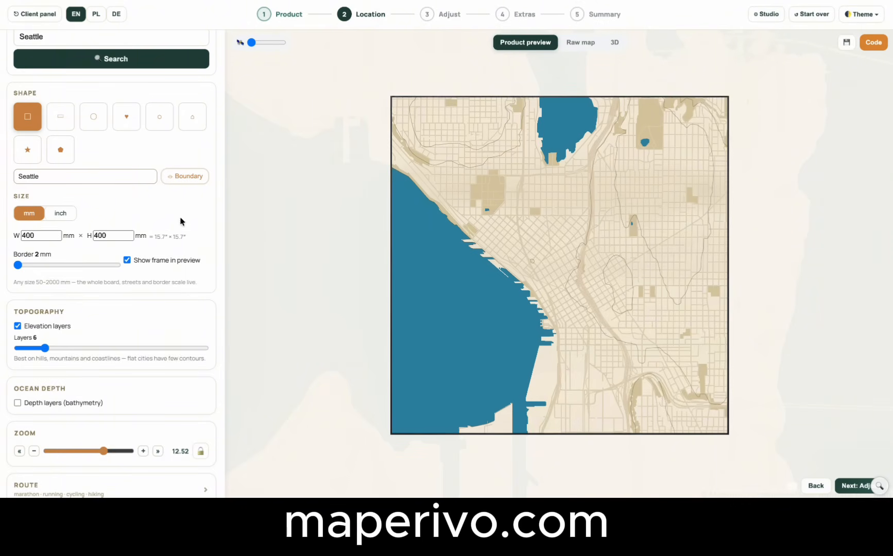
{"action": "scroll", "coordinate": [103, 352], "scroll_direction": "down", "scroll_amount": 1}
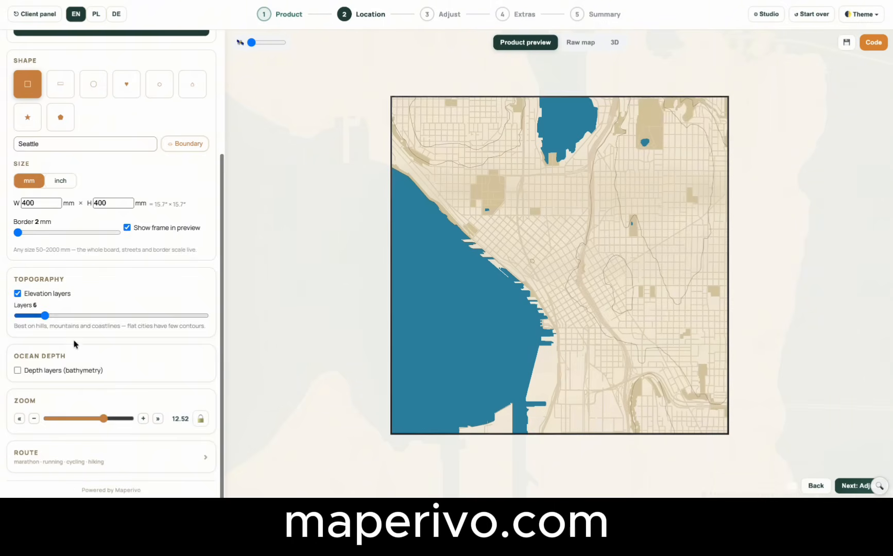
{"action": "left_click", "coordinate": [19, 294]}
Turn on the ocean depth layers, reframe the map at zoom 11.41 to take in the bay, and use 4 depth layers.
{"action": "left_click", "coordinate": [18, 372]}
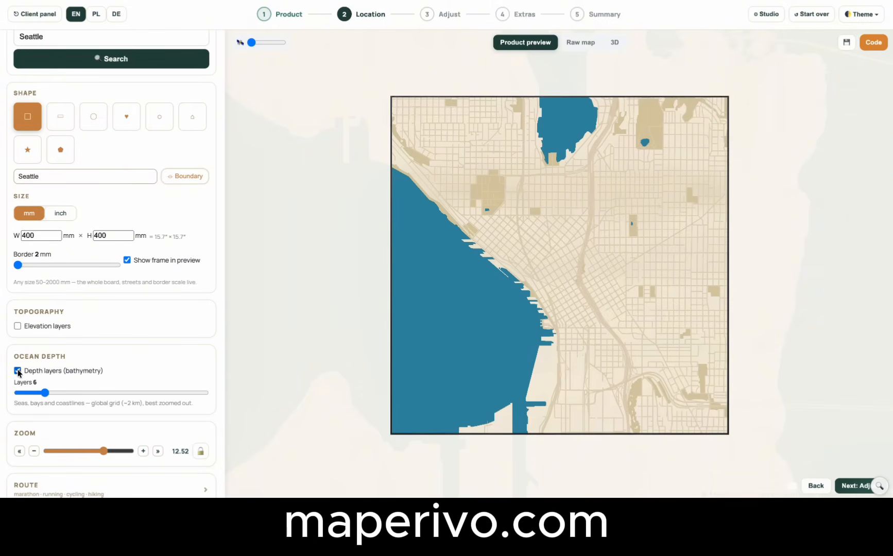
{"action": "left_click_drag", "start_coordinate": [528, 285], "coordinate": [621, 282]}
{"action": "scroll", "coordinate": [588, 248], "scroll_direction": "down", "scroll_amount": 3}
{"action": "scroll", "coordinate": [621, 281], "scroll_direction": "down", "scroll_amount": 2}
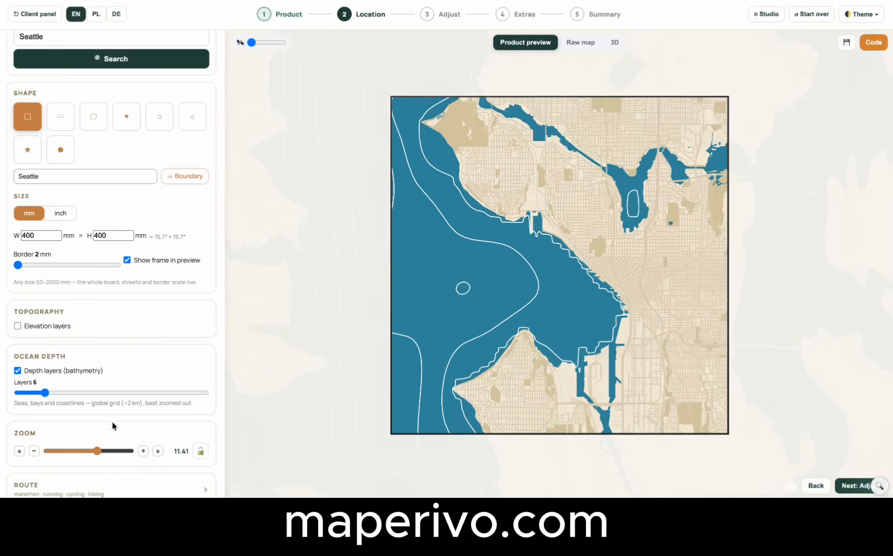
{"action": "mouse_move", "coordinate": [45, 396]}
{"action": "left_mouse_down"}
{"action": "mouse_move", "coordinate": [151, 397]}
{"action": "mouse_move", "coordinate": [32, 397]}
{"action": "left_mouse_up"}
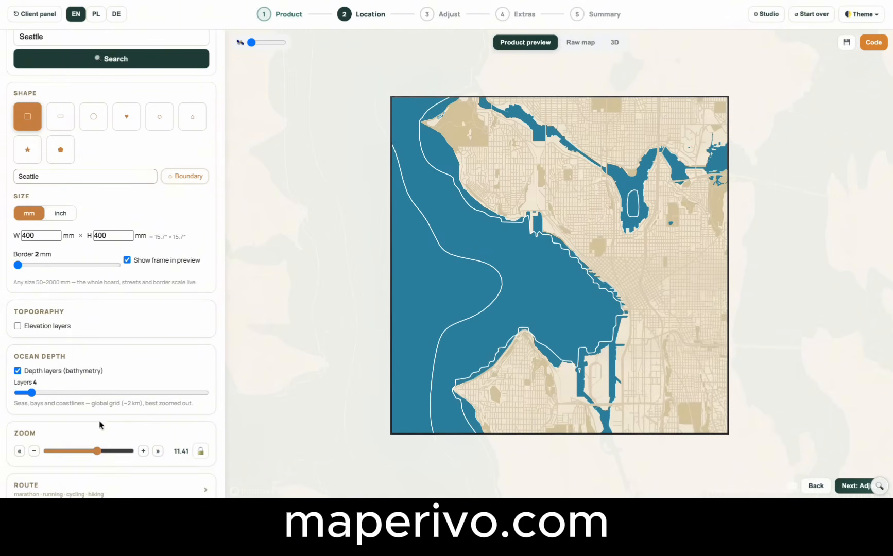
Set the map zoom to 10.77 and try locking and unlocking it.
{"action": "scroll", "coordinate": [100, 423], "scroll_direction": "down", "scroll_amount": 1}
{"action": "mouse_move", "coordinate": [101, 422]}
{"action": "left_mouse_down"}
{"action": "mouse_move", "coordinate": [79, 422]}
{"action": "mouse_move", "coordinate": [93, 422]}
{"action": "left_mouse_up"}
{"action": "left_click", "coordinate": [200, 419]}
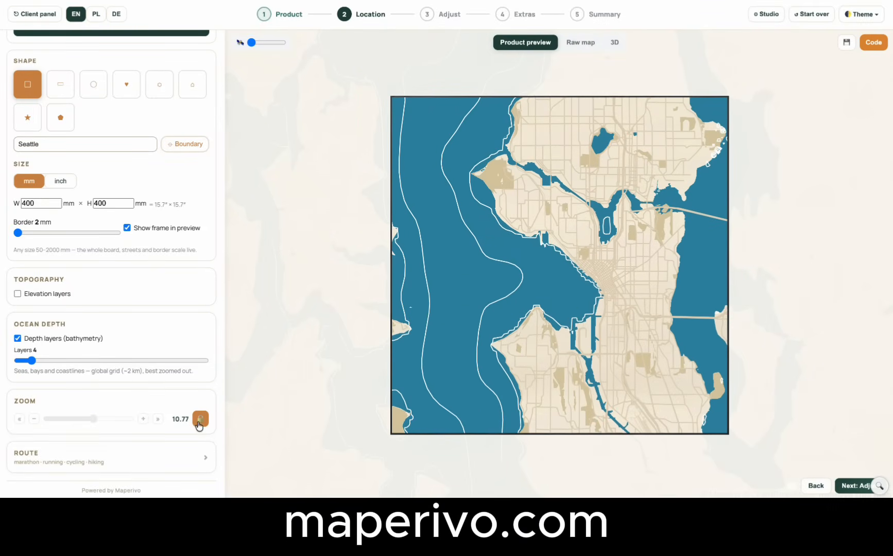
{"action": "left_click", "coordinate": [198, 423]}
Open the route options, try the saved-route search, and upload the TP-GPX-Marathon-de-Varsovie GPX file instead.
{"action": "left_click", "coordinate": [166, 458]}
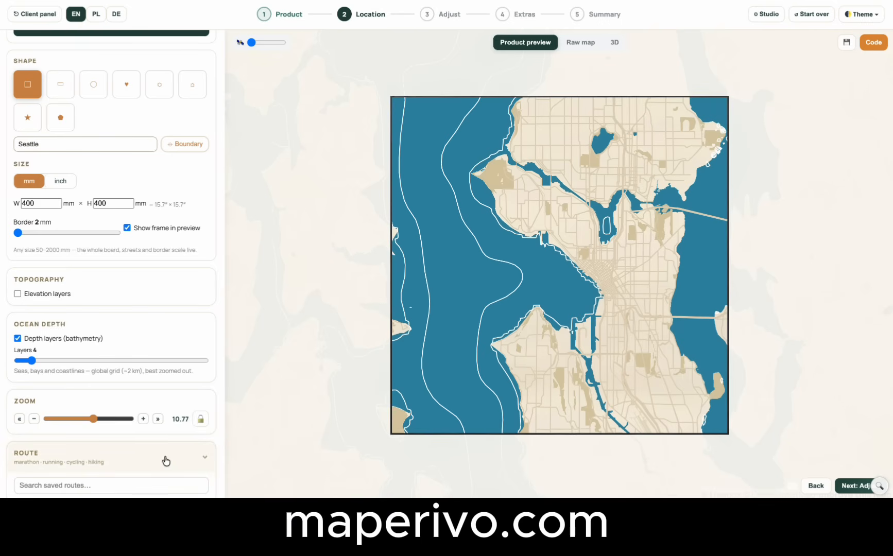
{"action": "scroll", "coordinate": [126, 433], "scroll_direction": "down", "scroll_amount": 2}
{"action": "left_click", "coordinate": [99, 410]}
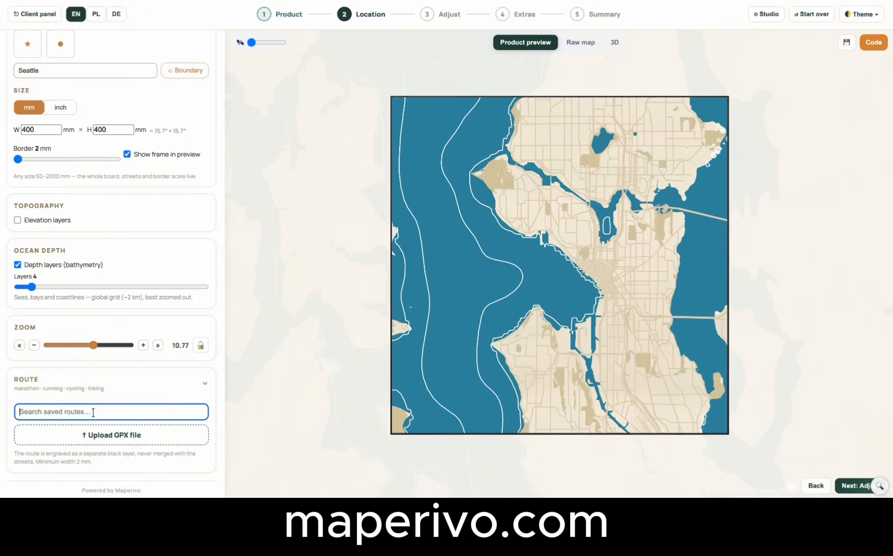
{"action": "type", "text": "ma"}
{"action": "key", "text": "BackSpace"}
{"action": "left_click", "coordinate": [113, 437]}
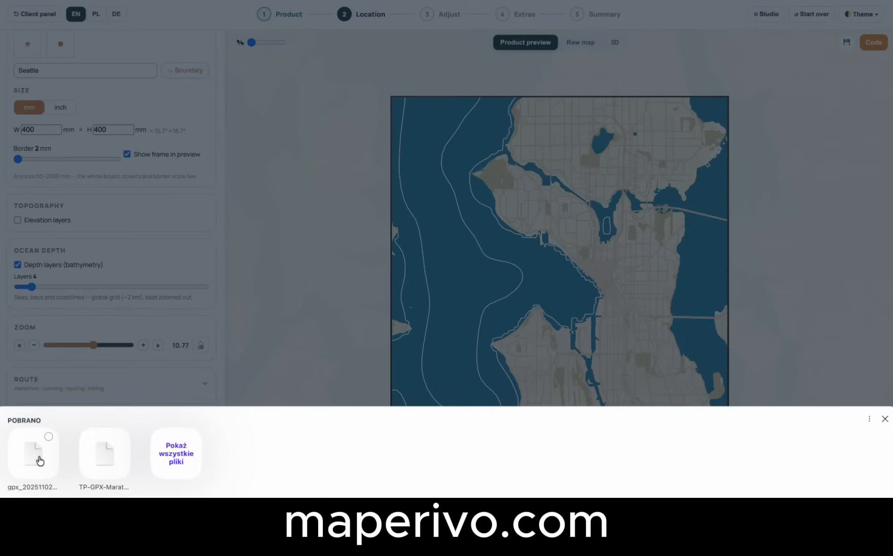
{"action": "left_click", "coordinate": [96, 460]}
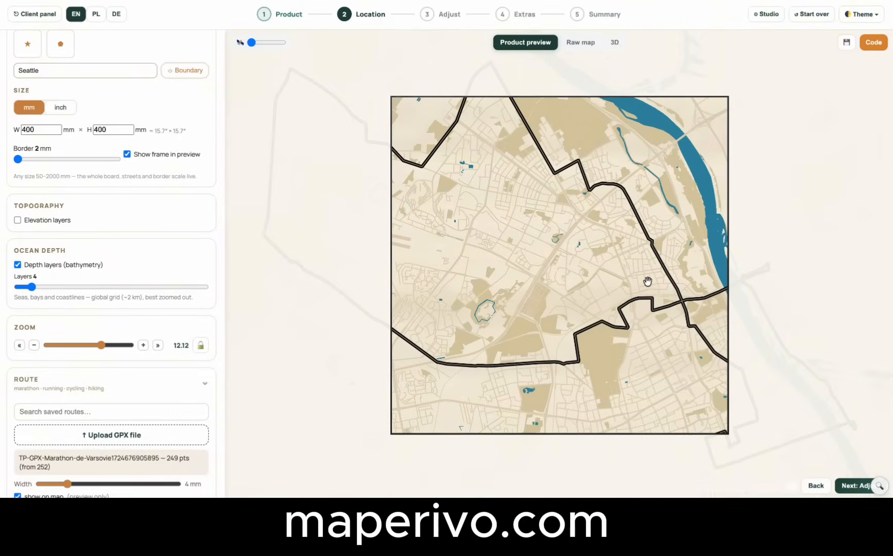
Reframe the map at zoom 11.15 so the whole marathon route fits inside the square.
{"action": "scroll", "coordinate": [529, 343], "scroll_direction": "down", "scroll_amount": 5}
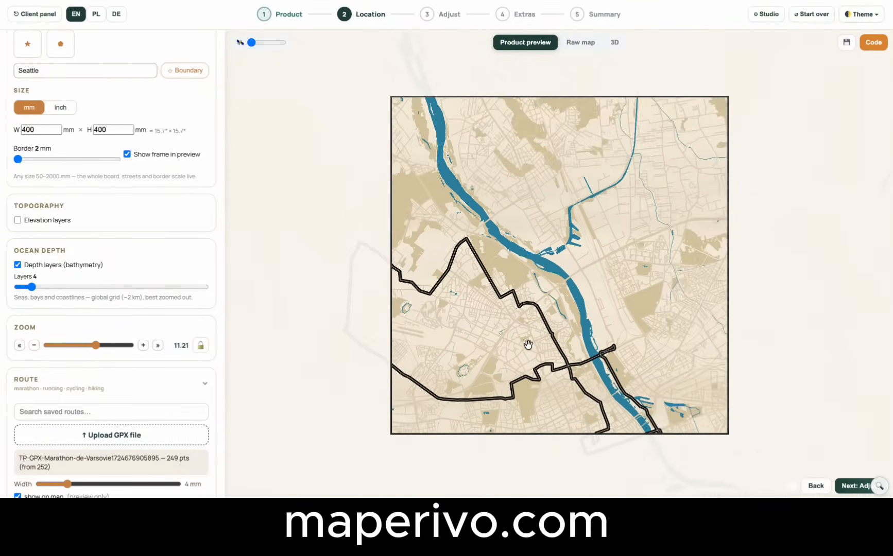
{"action": "left_click_drag", "start_coordinate": [528, 345], "coordinate": [582, 273]}
{"action": "scroll", "coordinate": [580, 270], "scroll_direction": "up", "scroll_amount": 1}
{"action": "scroll", "coordinate": [175, 306], "scroll_direction": "down", "scroll_amount": 3}
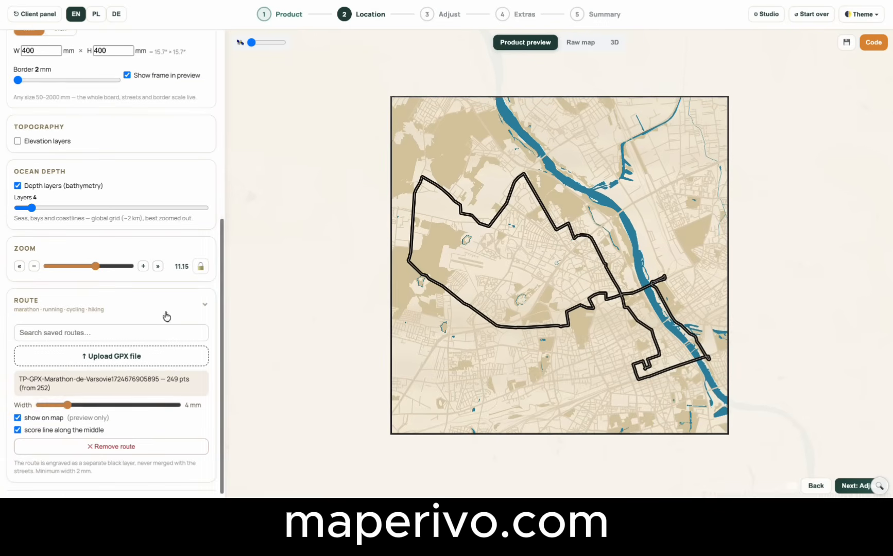
Set the route width to 3 mm and turn off the score line along its middle after comparing both versions.
{"action": "left_click_drag", "start_coordinate": [67, 405], "coordinate": [55, 405]}
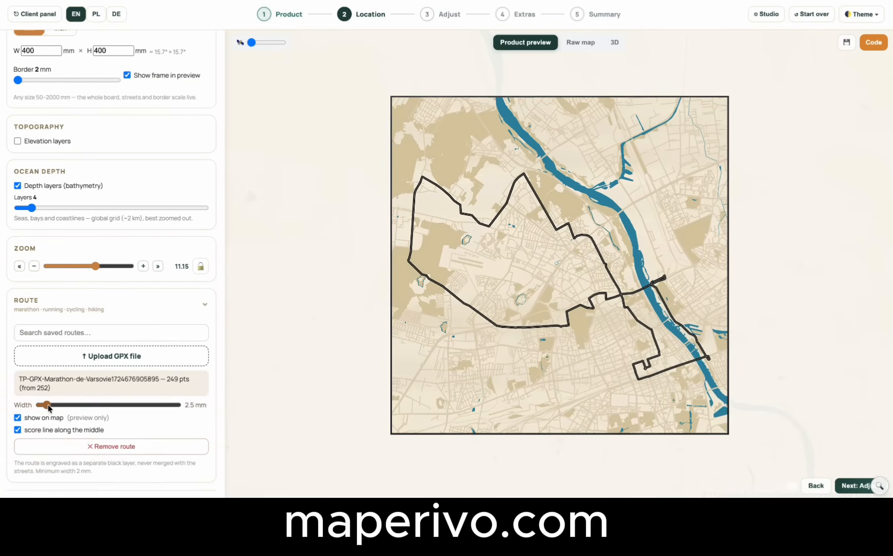
{"action": "left_click", "coordinate": [17, 431]}
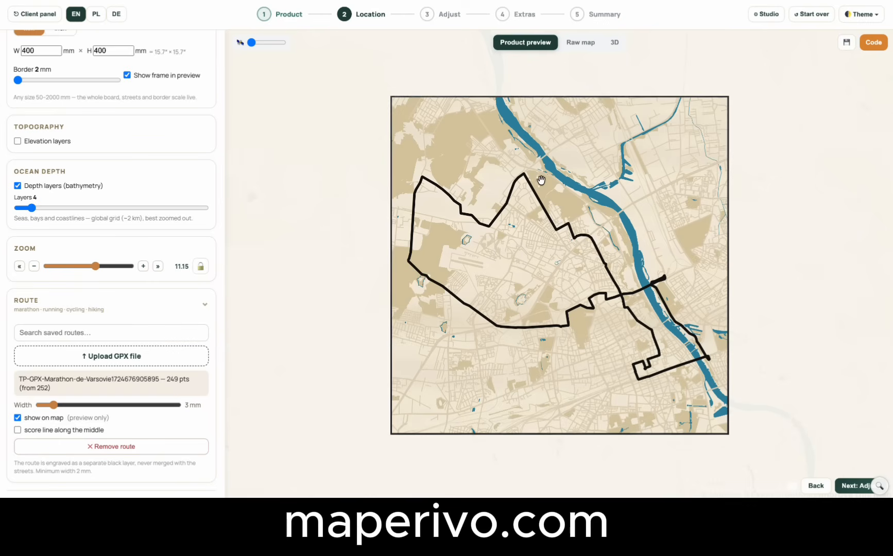
{"action": "left_click", "coordinate": [17, 430]}
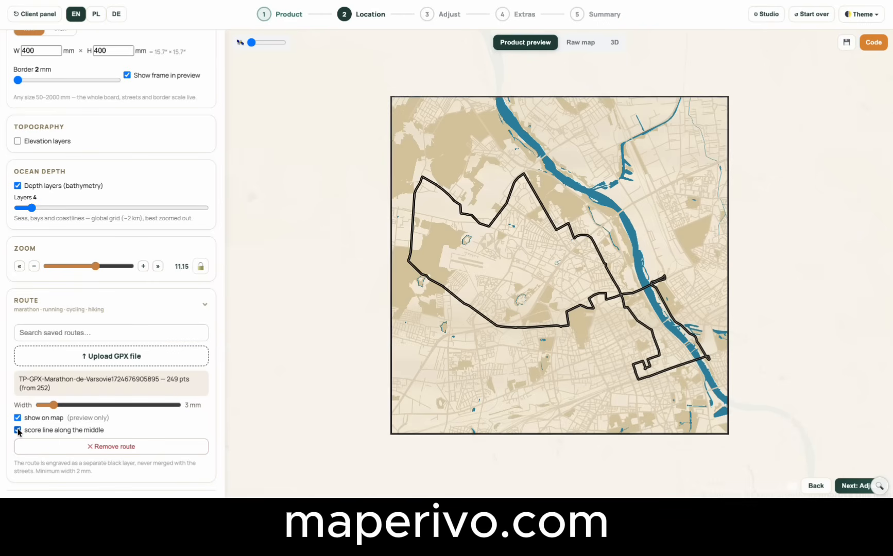
{"action": "left_click", "coordinate": [17, 430]}
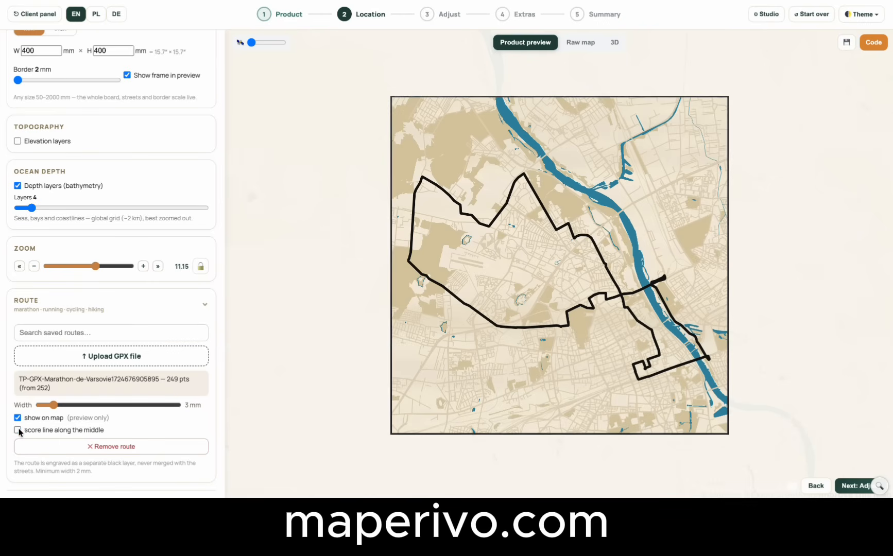
Build the 3D preview of the map with the marathon route and view it from a tilted angle.
{"action": "left_click", "coordinate": [615, 43]}
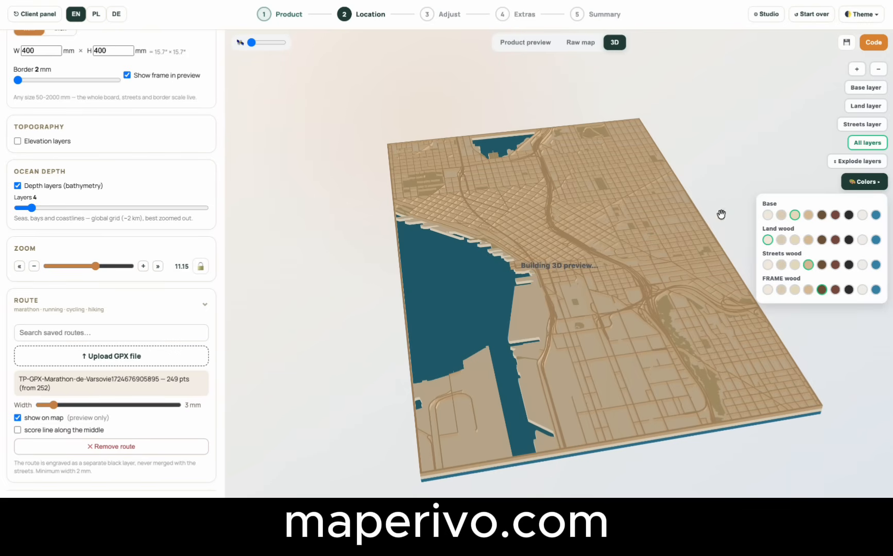
{"action": "left_click_drag", "start_coordinate": [594, 312], "coordinate": [608, 278]}
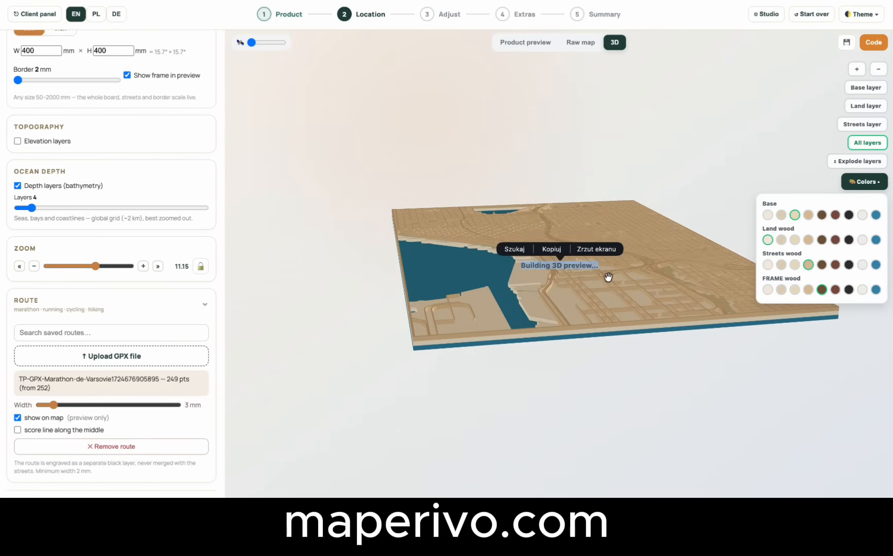
{"action": "left_click", "coordinate": [609, 363]}
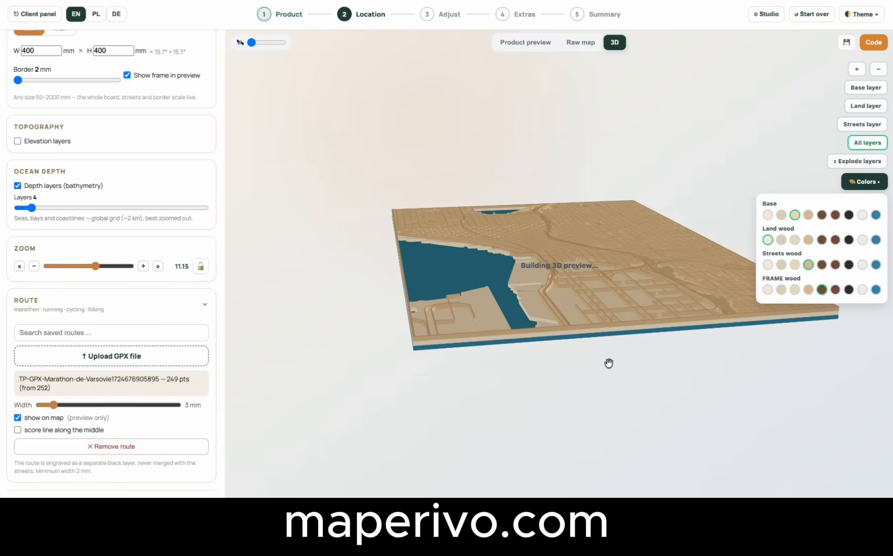
{"action": "left_click_drag", "start_coordinate": [573, 266], "coordinate": [567, 294]}
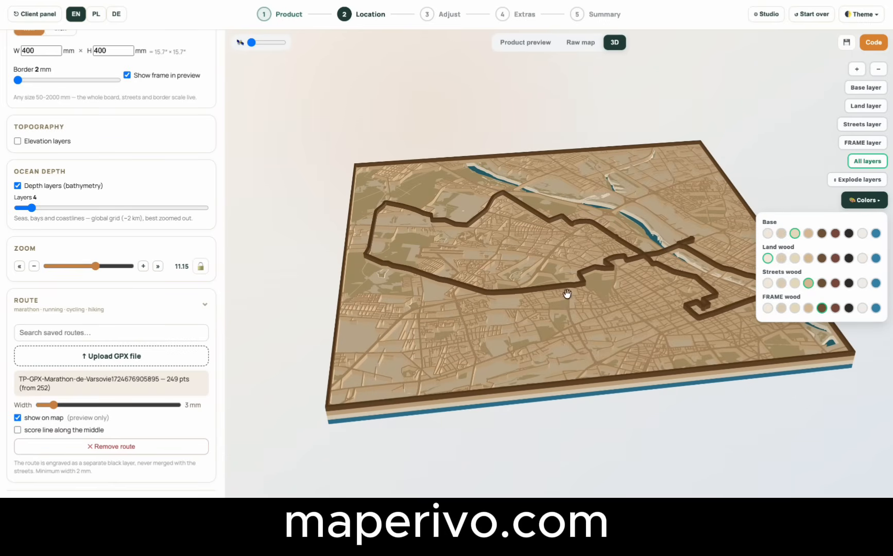
Explode the 3D map layers, hide the colour choices, inspect the separated layers from above and stack them again.
{"action": "left_click", "coordinate": [854, 180]}
{"action": "left_click_drag", "start_coordinate": [672, 252], "coordinate": [658, 330]}
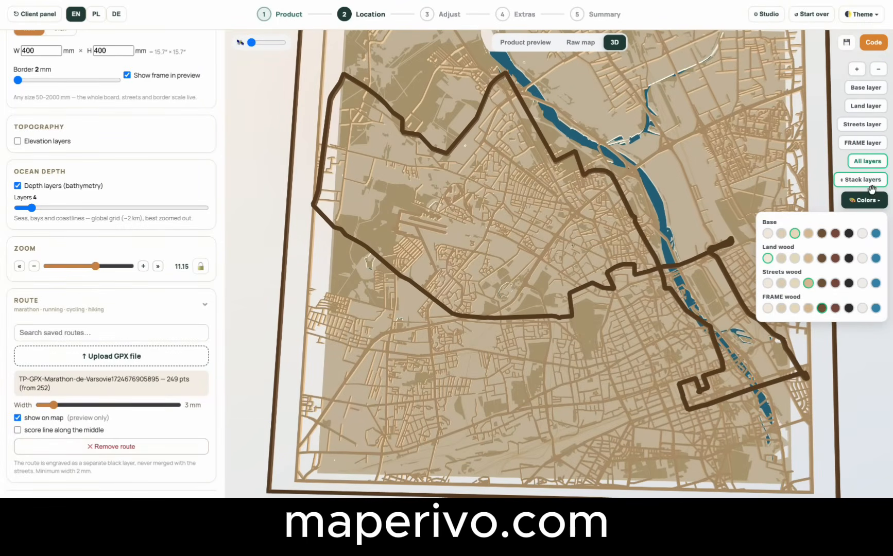
{"action": "left_click", "coordinate": [865, 205]}
{"action": "mouse_move", "coordinate": [732, 305]}
{"action": "left_mouse_down"}
{"action": "mouse_move", "coordinate": [787, 207]}
{"action": "mouse_move", "coordinate": [728, 338]}
{"action": "mouse_move", "coordinate": [714, 295]}
{"action": "mouse_move", "coordinate": [743, 306]}
{"action": "mouse_move", "coordinate": [732, 320]}
{"action": "left_mouse_up"}
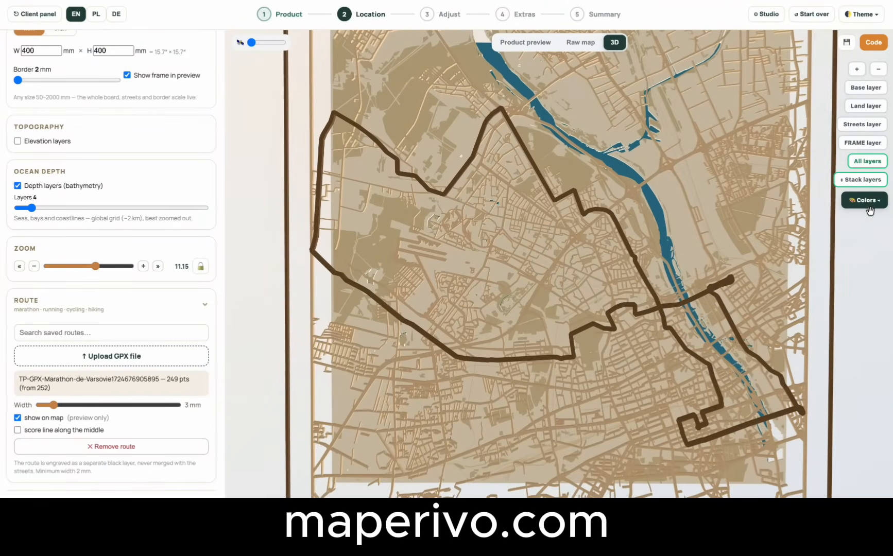
{"action": "left_click", "coordinate": [867, 184]}
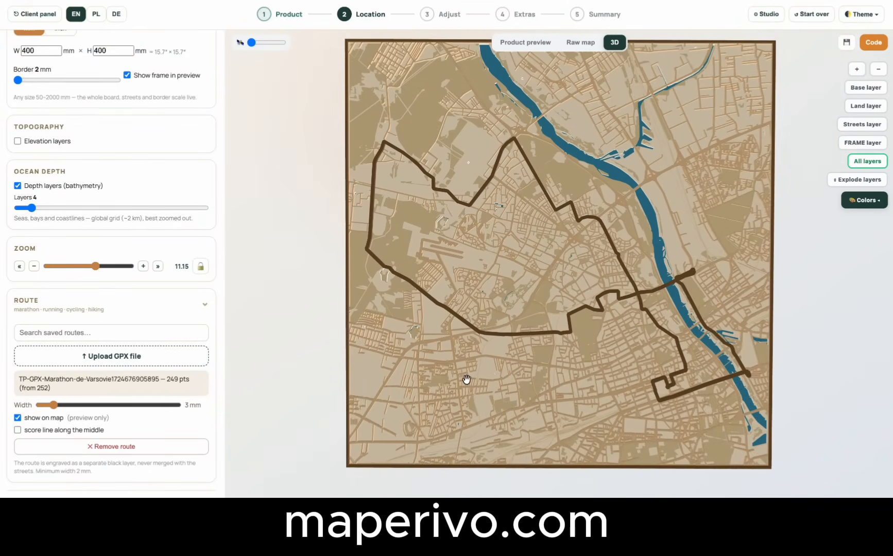
{"action": "left_click_drag", "start_coordinate": [466, 380], "coordinate": [468, 297]}
Return to the product preview and remove the uploaded marathon route.
{"action": "left_click", "coordinate": [522, 42]}
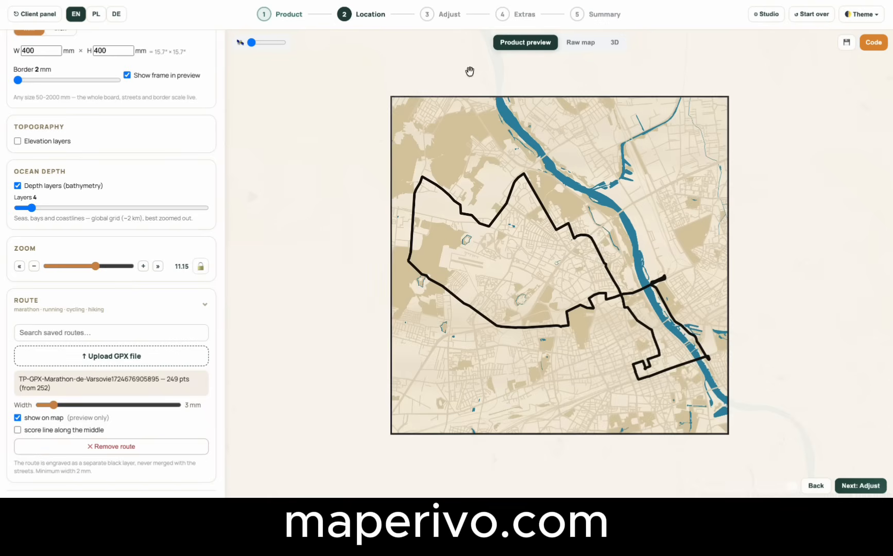
{"action": "left_click", "coordinate": [129, 446]}
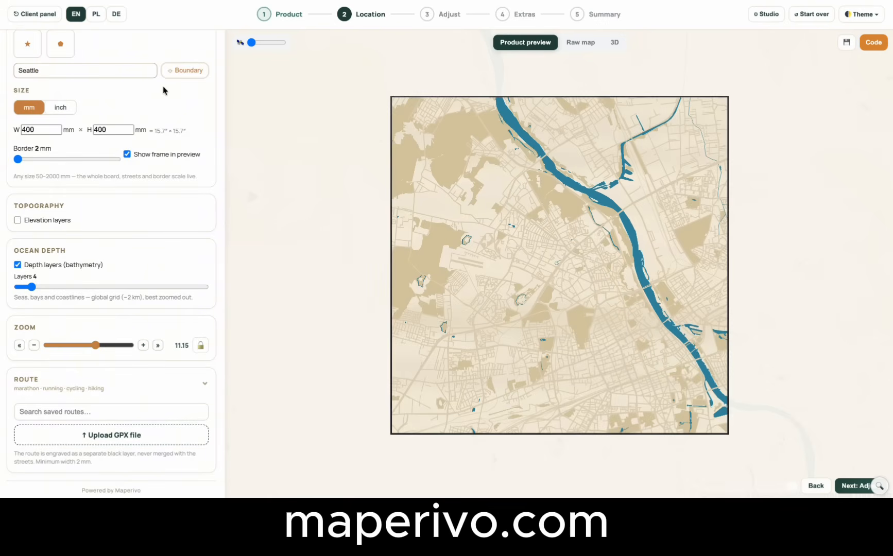
Go to the Adjust stage, compare the Standard and Bold street detail, and set it back to Delicate.
{"action": "left_click", "coordinate": [427, 14]}
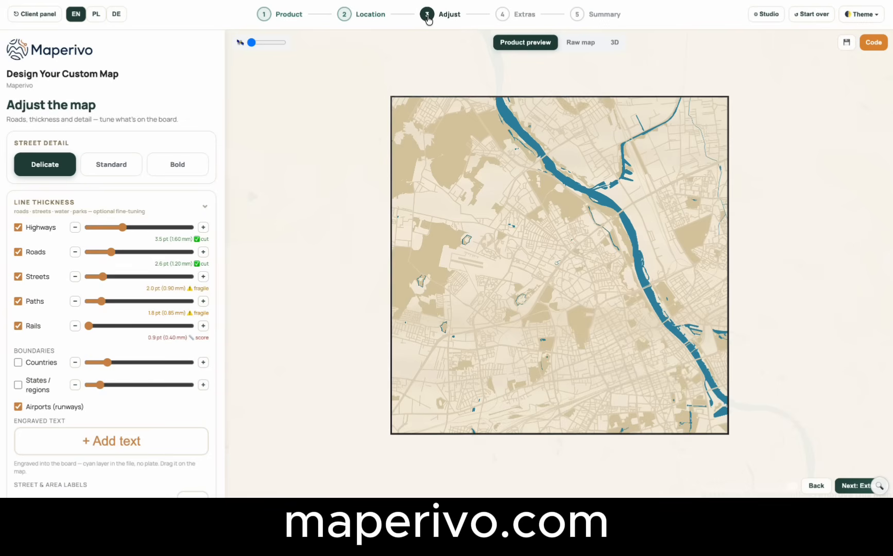
{"action": "left_click", "coordinate": [58, 204]}
{"action": "left_click", "coordinate": [120, 165]}
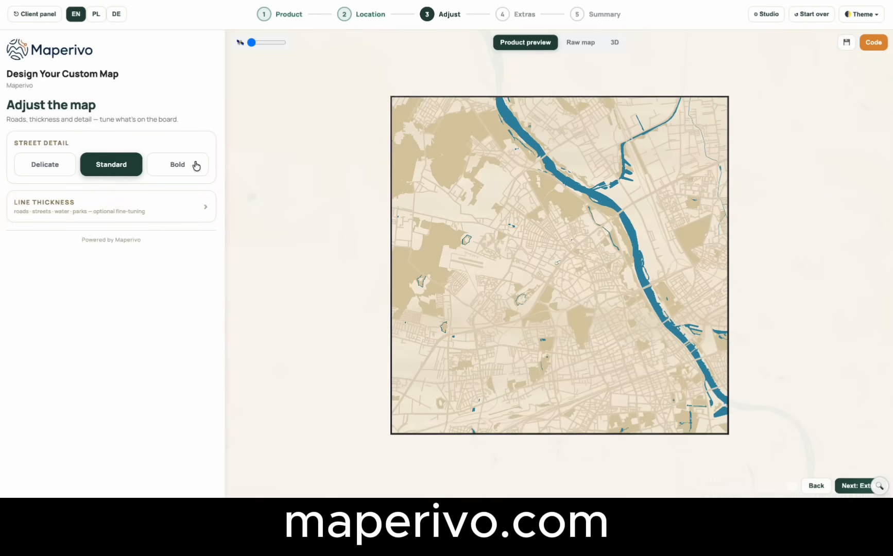
{"action": "left_click", "coordinate": [192, 165]}
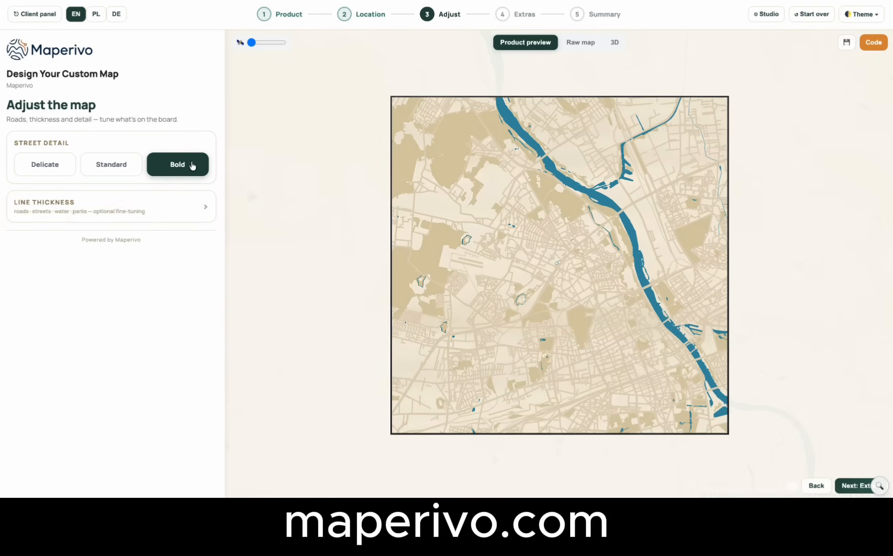
{"action": "left_click", "coordinate": [56, 171]}
Set the line thickness of highways to 2.15 mm, paths to 0.70 mm and streets to 0.50 mm.
{"action": "left_click", "coordinate": [83, 214]}
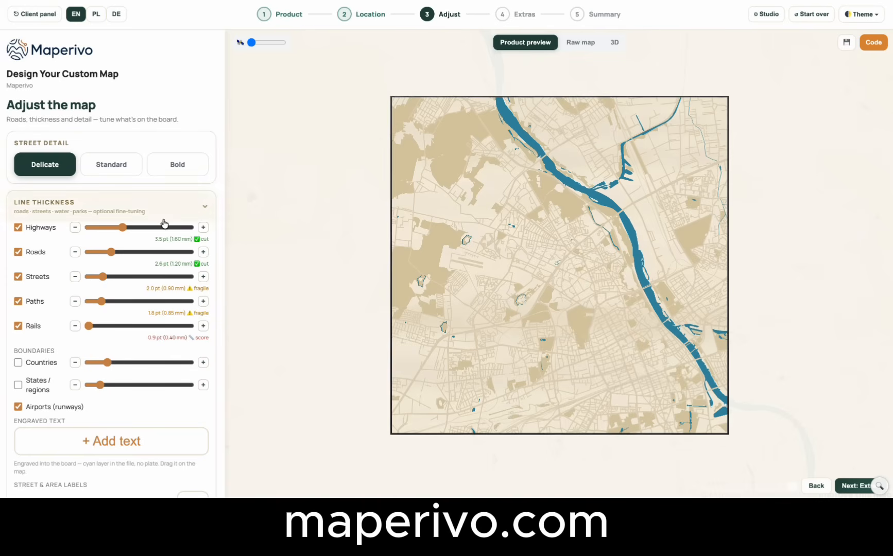
{"action": "mouse_move", "coordinate": [122, 229]}
{"action": "left_mouse_down"}
{"action": "mouse_move", "coordinate": [150, 233]}
{"action": "mouse_move", "coordinate": [140, 233]}
{"action": "left_mouse_up"}
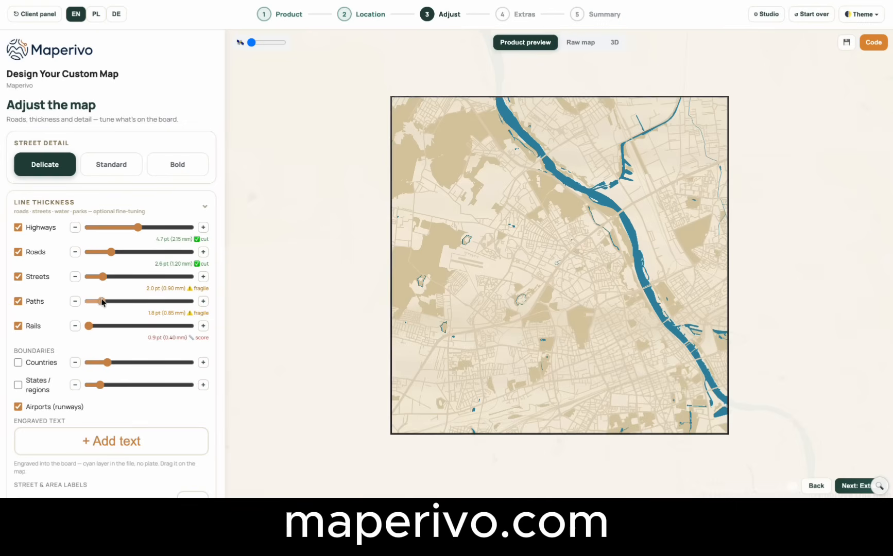
{"action": "left_click_drag", "start_coordinate": [101, 302], "coordinate": [101, 302]}
{"action": "left_click", "coordinate": [75, 301]}
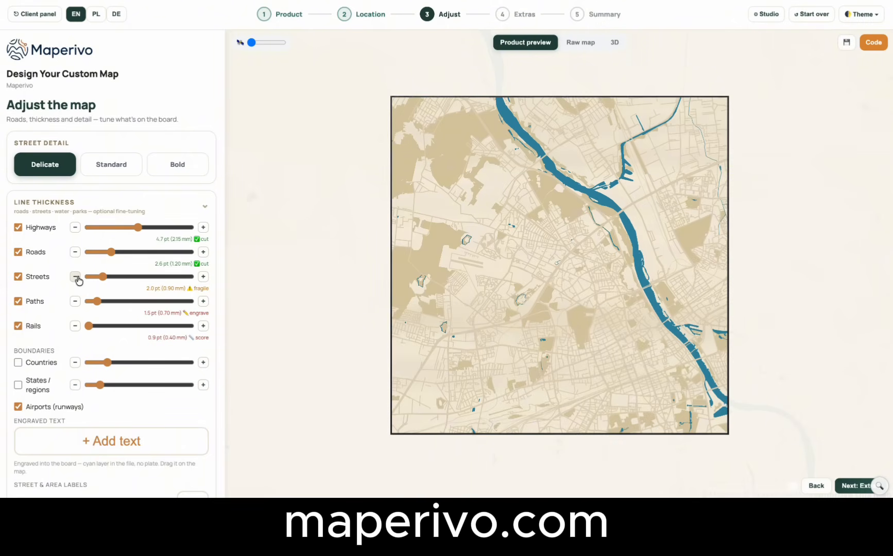
{"action": "left_click", "coordinate": [76, 277]}
{"action": "left_click", "coordinate": [75, 277]}
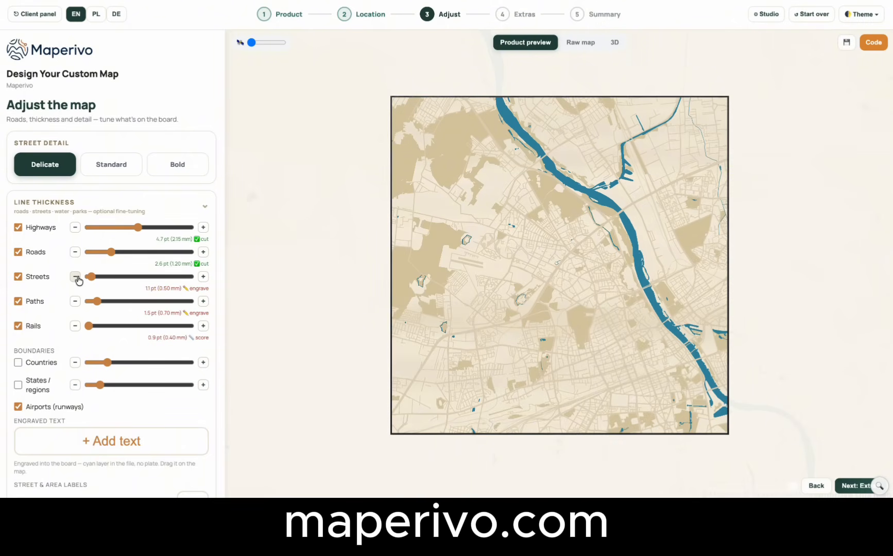
Set the line thickness of highways to 2.75 mm, roads to 1.85 mm and streets to 0.55 mm.
{"action": "left_click", "coordinate": [201, 278]}
{"action": "left_click_drag", "start_coordinate": [93, 280], "coordinate": [90, 280]}
{"action": "left_click", "coordinate": [75, 278]}
{"action": "mouse_move", "coordinate": [138, 227]}
{"action": "left_mouse_down"}
{"action": "mouse_move", "coordinate": [114, 228]}
{"action": "mouse_move", "coordinate": [155, 229]}
{"action": "left_mouse_up"}
{"action": "left_click_drag", "start_coordinate": [111, 253], "coordinate": [130, 253]}
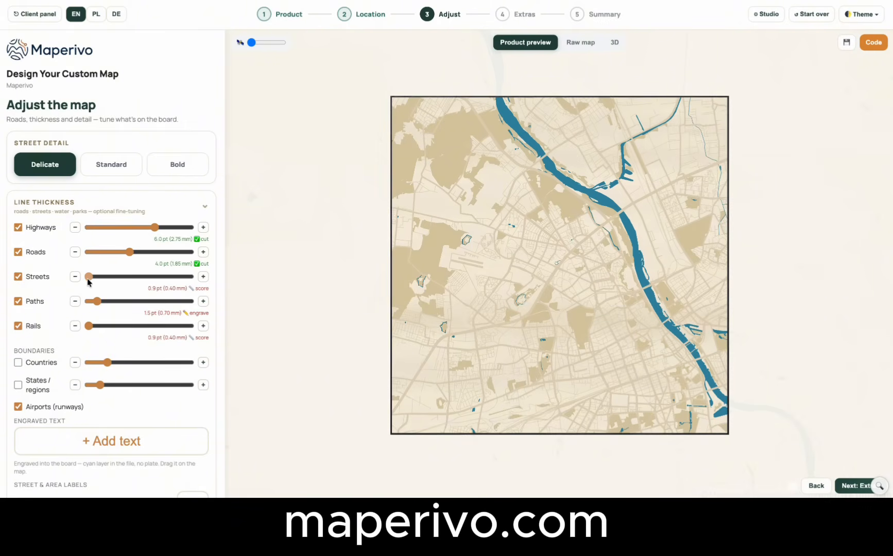
{"action": "mouse_move", "coordinate": [88, 277]}
{"action": "left_mouse_down"}
{"action": "mouse_move", "coordinate": [110, 279]}
{"action": "mouse_move", "coordinate": [96, 278]}
{"action": "left_mouse_up"}
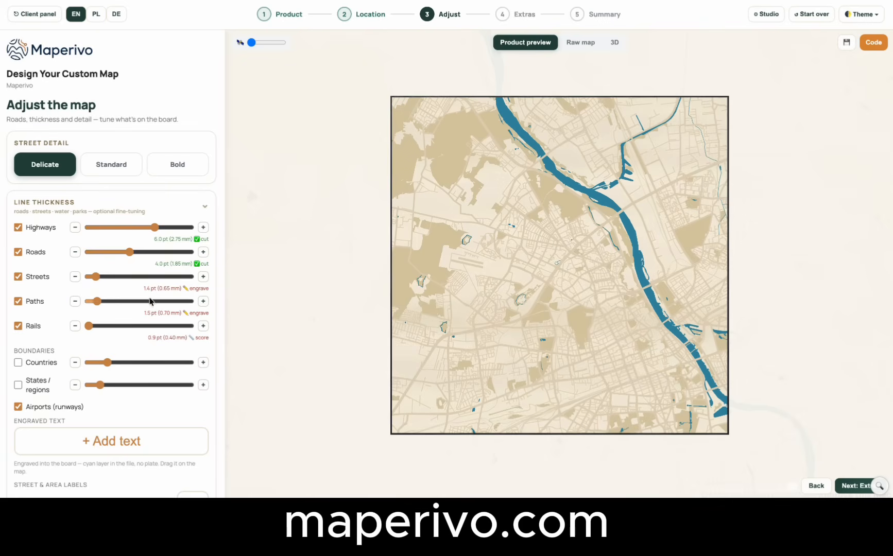
{"action": "mouse_move", "coordinate": [97, 278]}
{"action": "left_mouse_down"}
{"action": "mouse_move", "coordinate": [170, 279]}
{"action": "mouse_move", "coordinate": [94, 274]}
{"action": "left_mouse_up"}
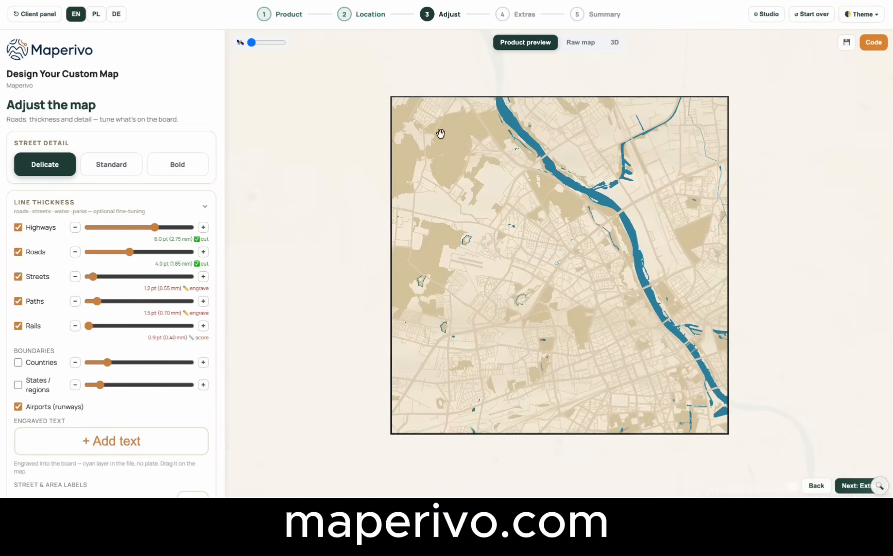
Explode the layers in the 3D view, isolate the Land layer and examine its engraved streets up close from above.
{"action": "left_click", "coordinate": [611, 45]}
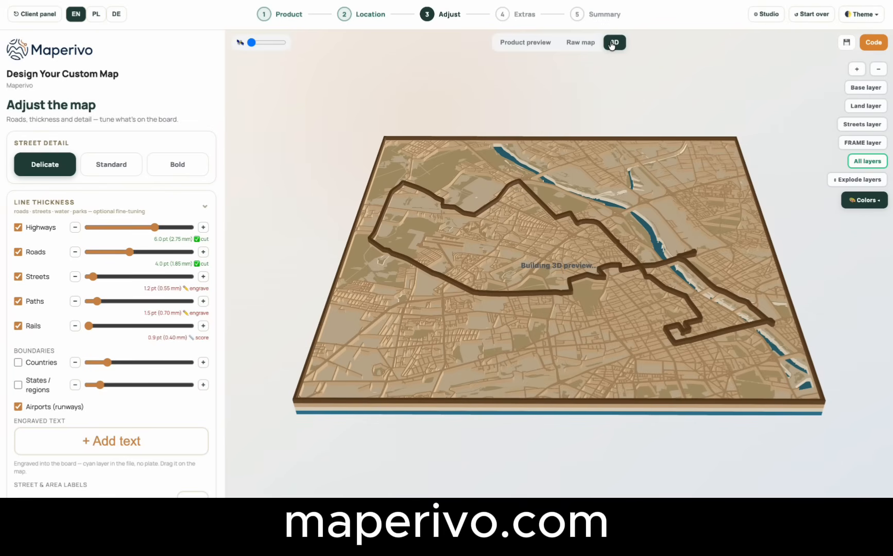
{"action": "left_click_drag", "start_coordinate": [595, 225], "coordinate": [599, 279]}
{"action": "left_click", "coordinate": [854, 161]}
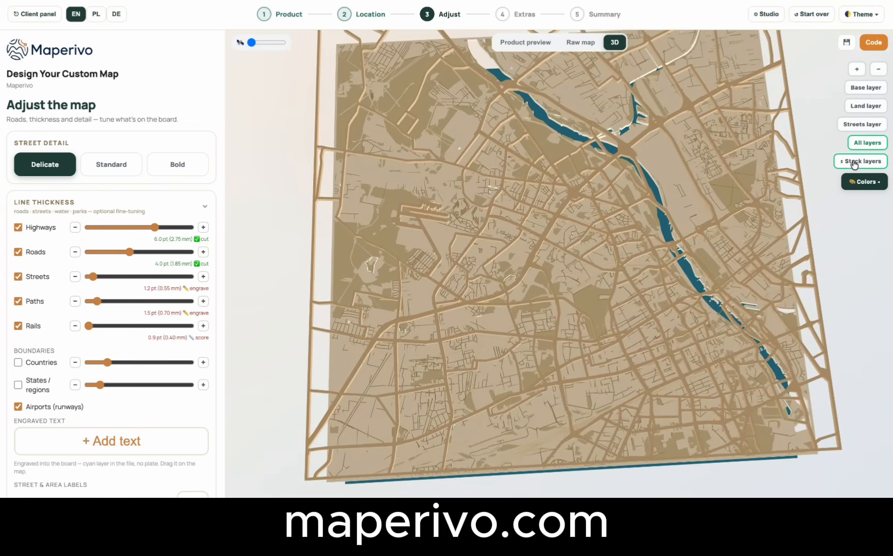
{"action": "left_click_drag", "start_coordinate": [694, 235], "coordinate": [698, 154]}
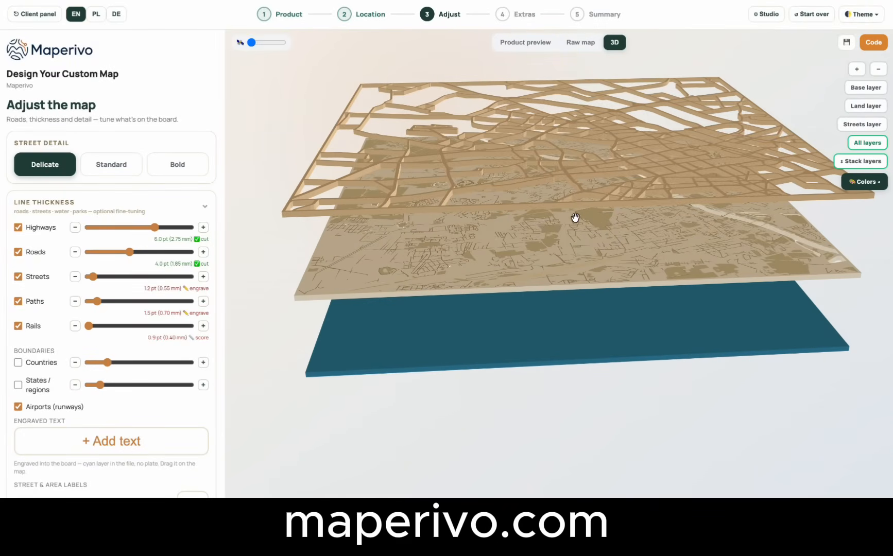
{"action": "left_click", "coordinate": [856, 108]}
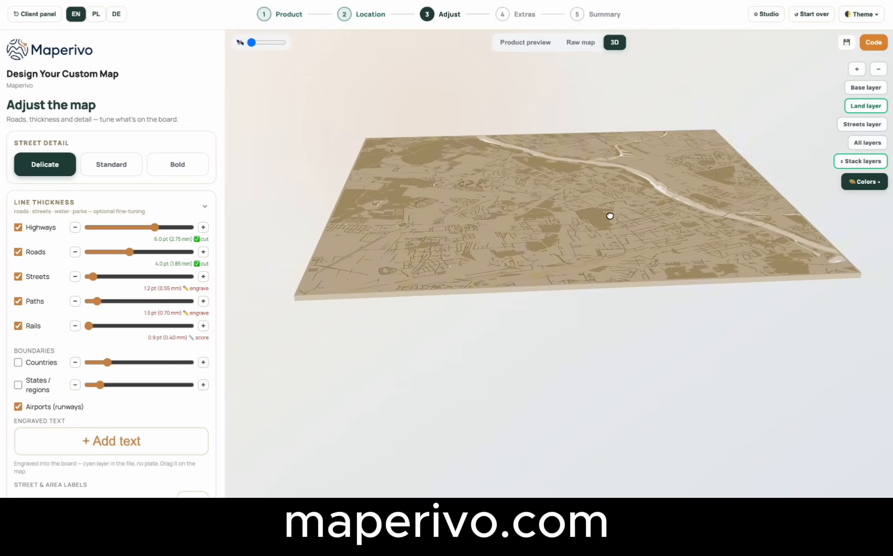
{"action": "left_click_drag", "start_coordinate": [609, 215], "coordinate": [608, 332]}
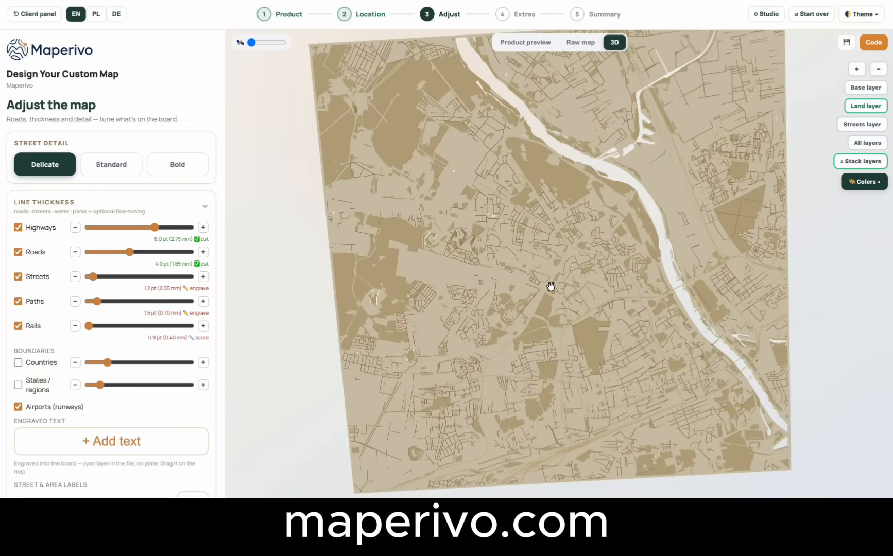
{"action": "scroll", "coordinate": [550, 286], "scroll_direction": "up", "scroll_amount": 5}
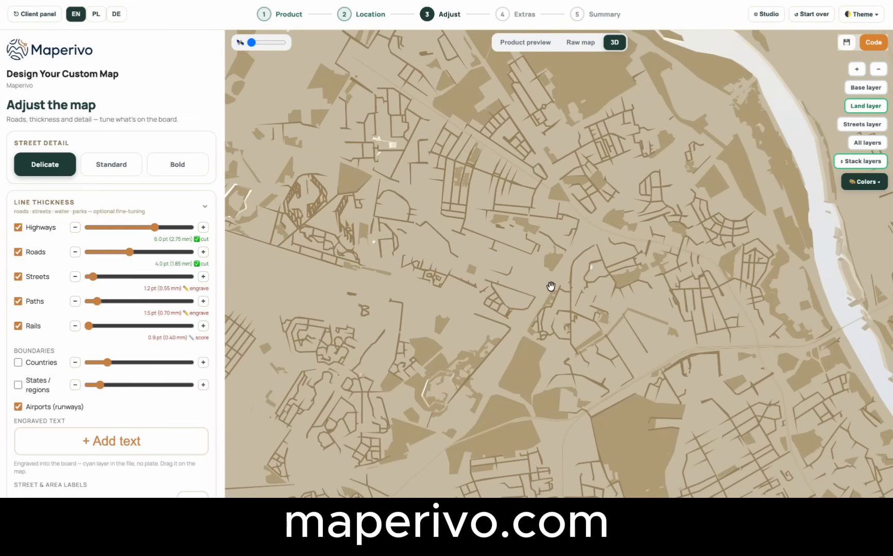
Try street line thicknesses of 0.40 mm and 1.20 mm on the isolated Land layer.
{"action": "left_click", "coordinate": [91, 277]}
{"action": "left_click_drag", "start_coordinate": [91, 279], "coordinate": [87, 279]}
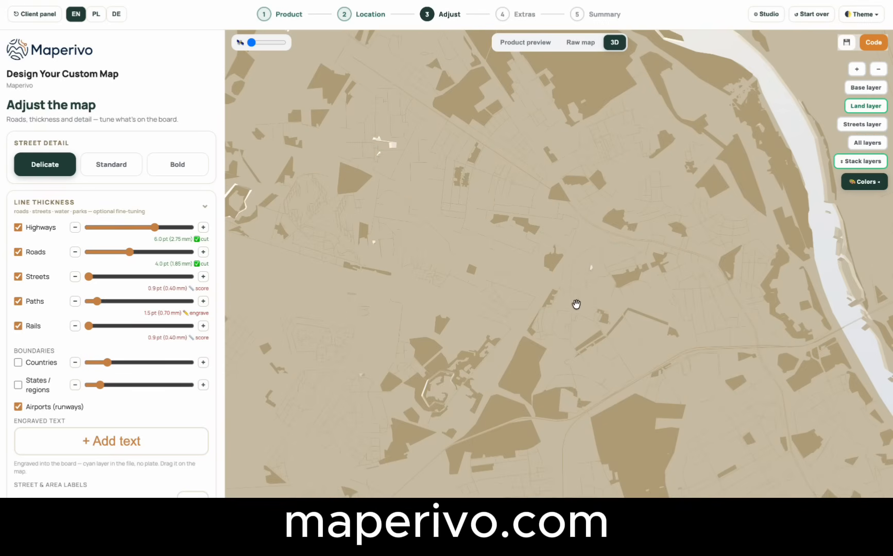
{"action": "left_click", "coordinate": [111, 277]}
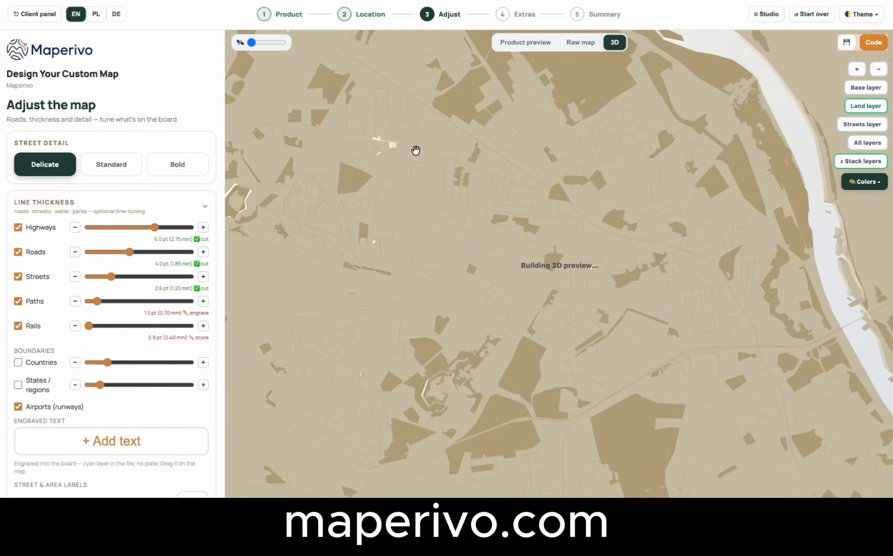
Restore the Delicate street detail defaults by switching to Standard and back, and return to the product preview.
{"action": "left_click", "coordinate": [39, 168]}
{"action": "left_click", "coordinate": [103, 166]}
{"action": "left_click", "coordinate": [64, 166]}
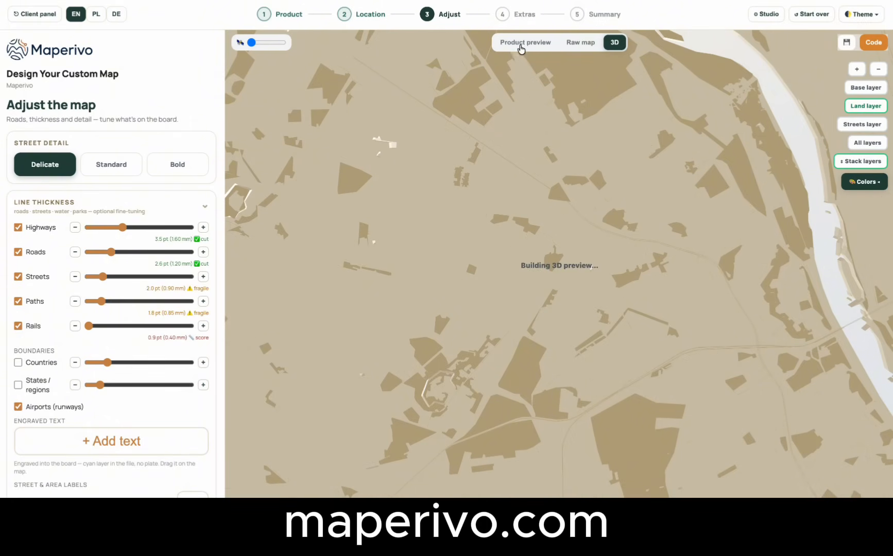
{"action": "left_click", "coordinate": [521, 47]}
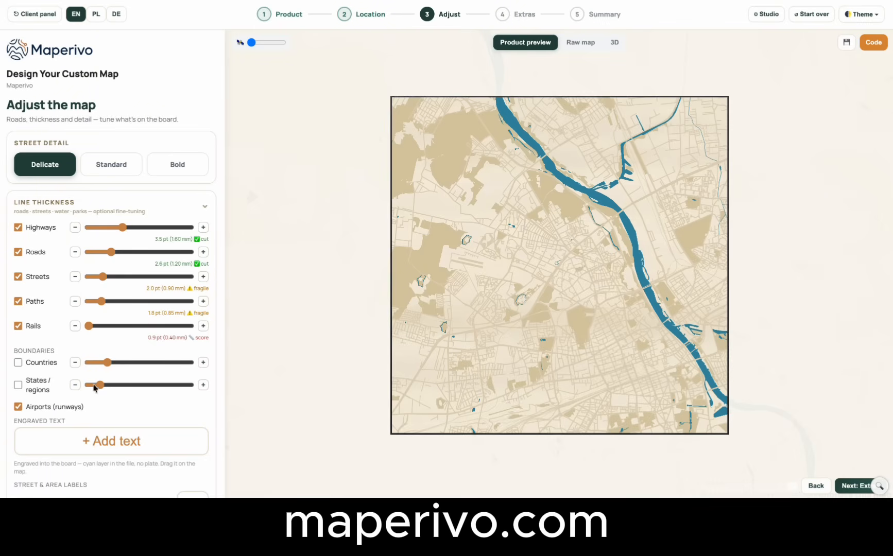
Shift the map up and to the left within its frame and remove all street and area labels.
{"action": "scroll", "coordinate": [50, 340], "scroll_direction": "down", "scroll_amount": 1}
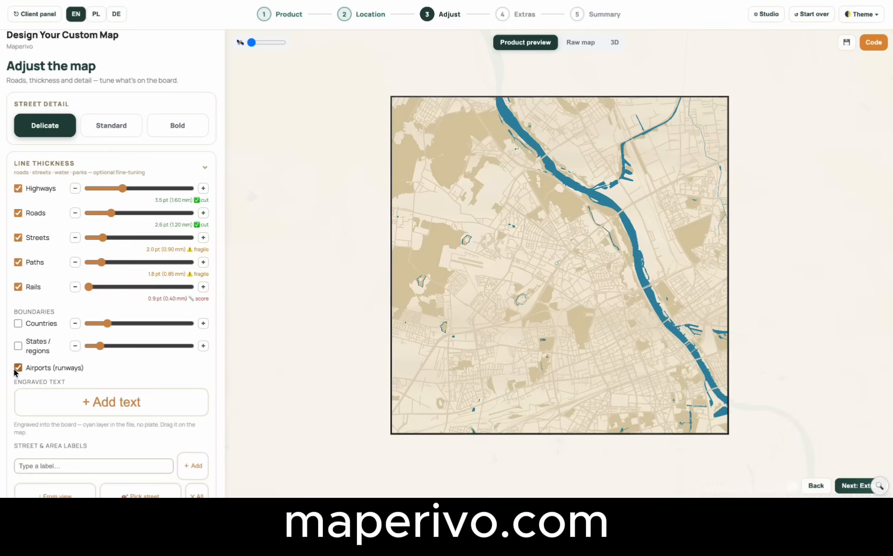
{"action": "scroll", "coordinate": [112, 358], "scroll_direction": "down", "scroll_amount": 1}
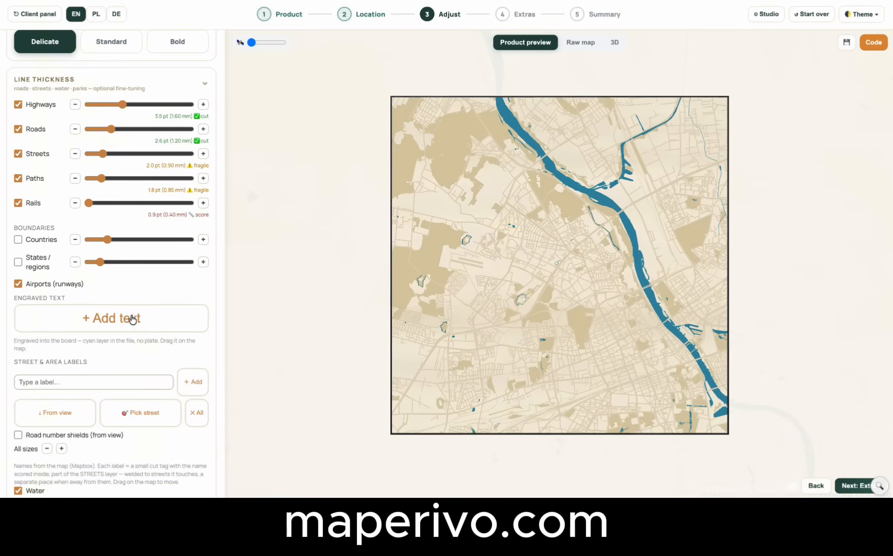
{"action": "scroll", "coordinate": [130, 318], "scroll_direction": "down", "scroll_amount": 1}
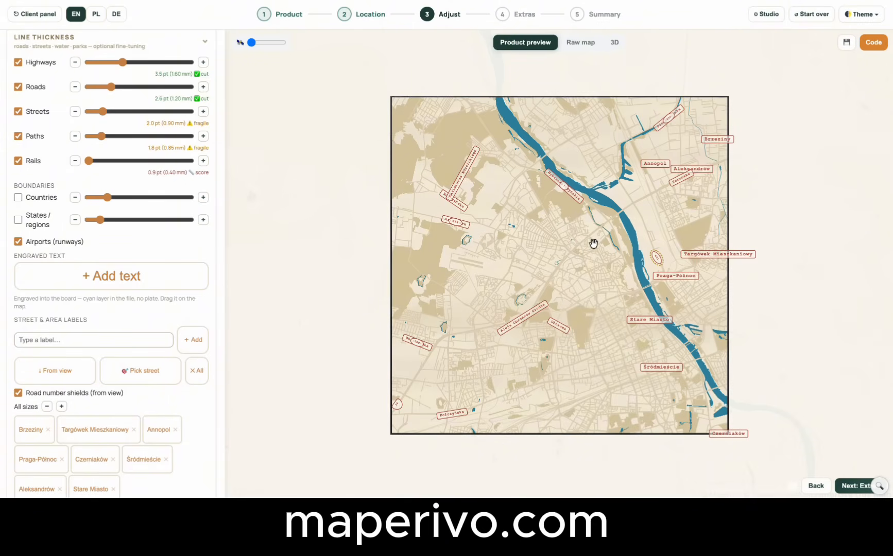
{"action": "left_click_drag", "start_coordinate": [593, 243], "coordinate": [568, 207]}
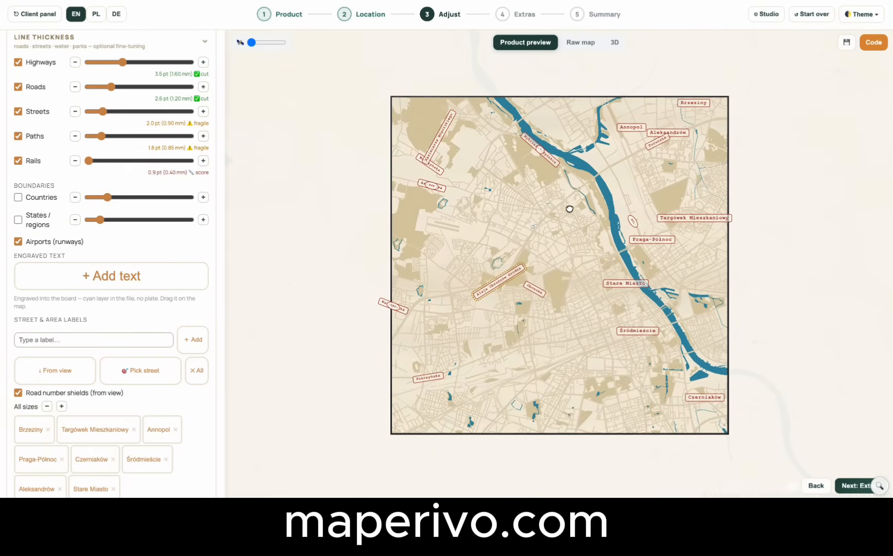
{"action": "left_click", "coordinate": [196, 376]}
{"action": "left_click", "coordinate": [524, 51]}
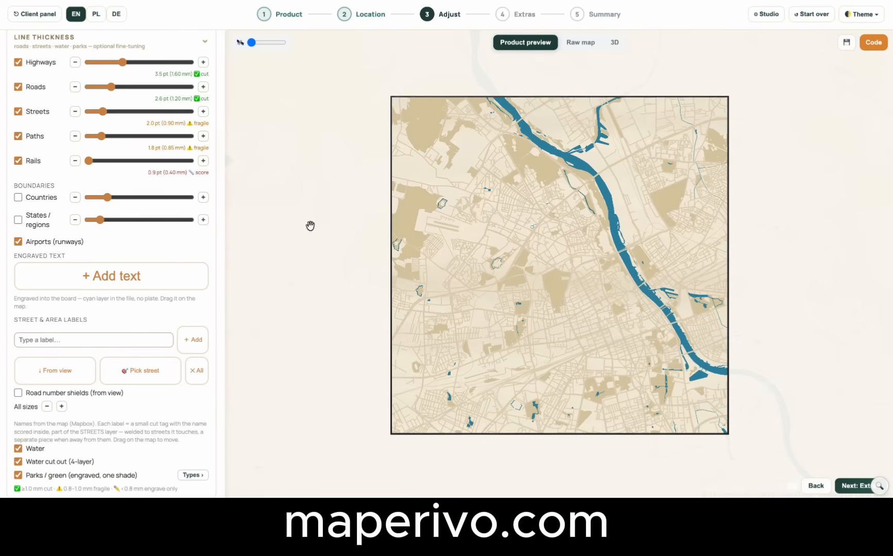
Add picked street labels for Aleja Obrońców Grodna, Wolska and Jagiellońska on the map.
{"action": "left_click", "coordinate": [148, 378]}
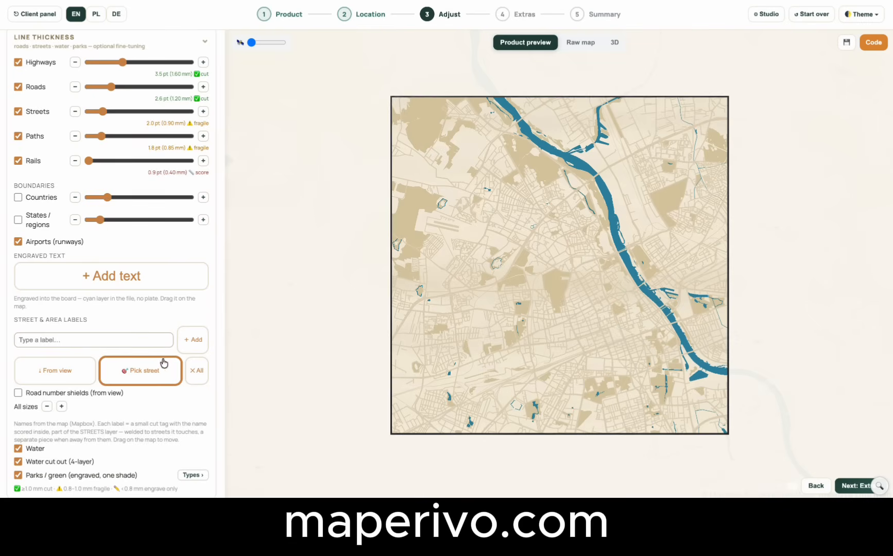
{"action": "left_click", "coordinate": [515, 260]}
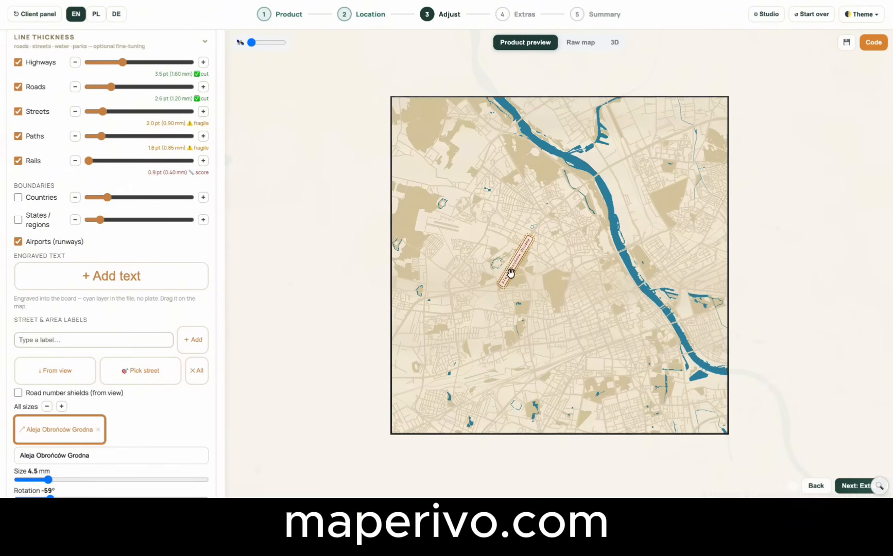
{"action": "left_click", "coordinate": [145, 372]}
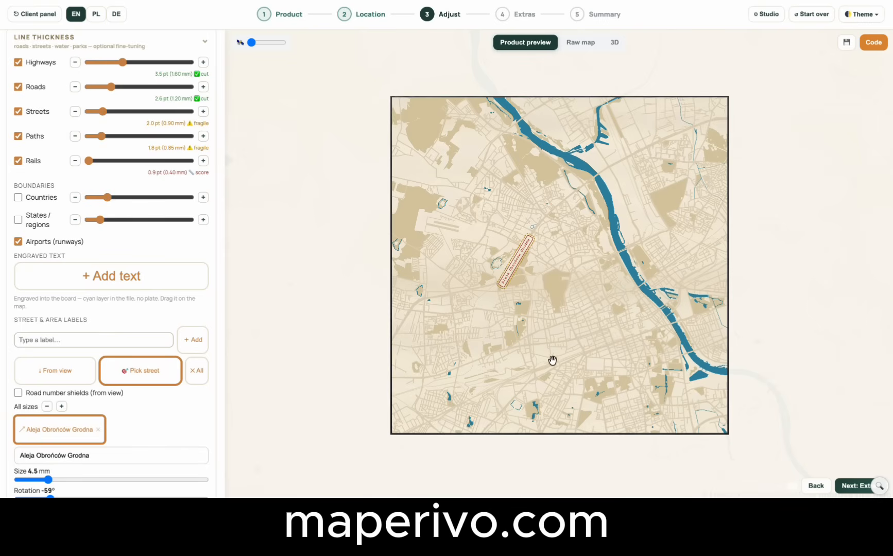
{"action": "left_click", "coordinate": [535, 332]}
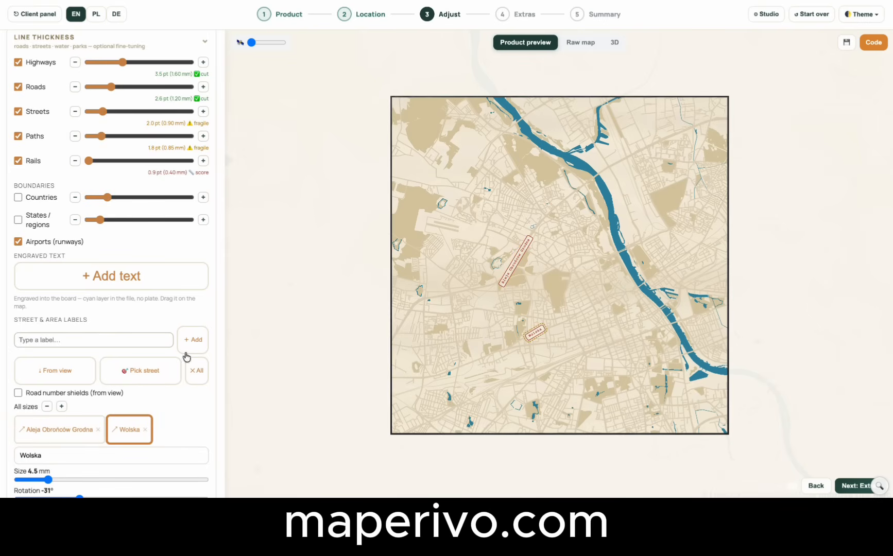
{"action": "left_click", "coordinate": [147, 371]}
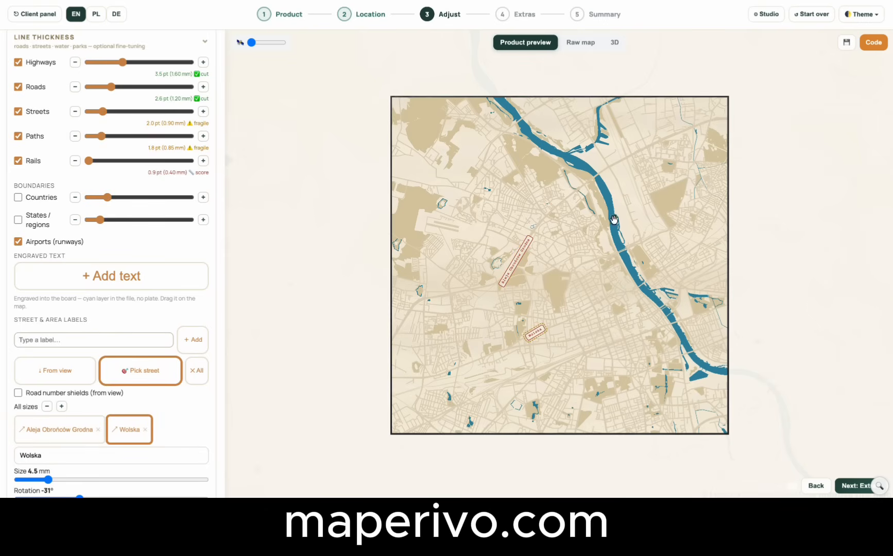
{"action": "left_click", "coordinate": [618, 183]}
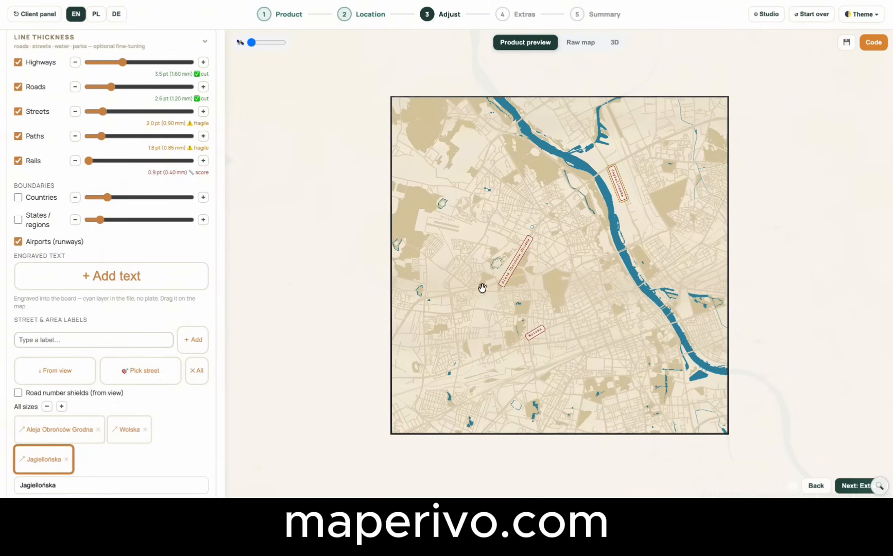
Enlarge all street labels together to 7.1 mm and reduce them to 5.0 mm.
{"action": "scroll", "coordinate": [138, 444], "scroll_direction": "down", "scroll_amount": 2}
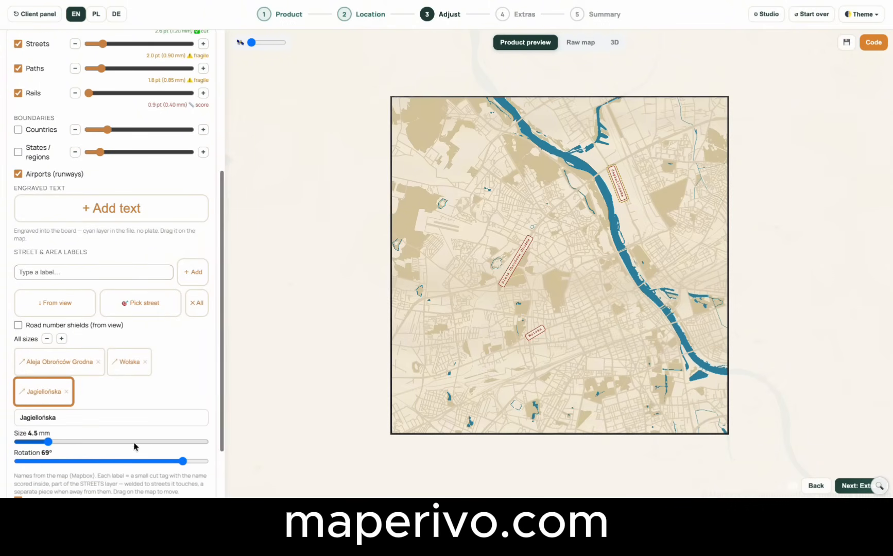
{"action": "left_click_drag", "start_coordinate": [135, 442], "coordinate": [48, 442]}
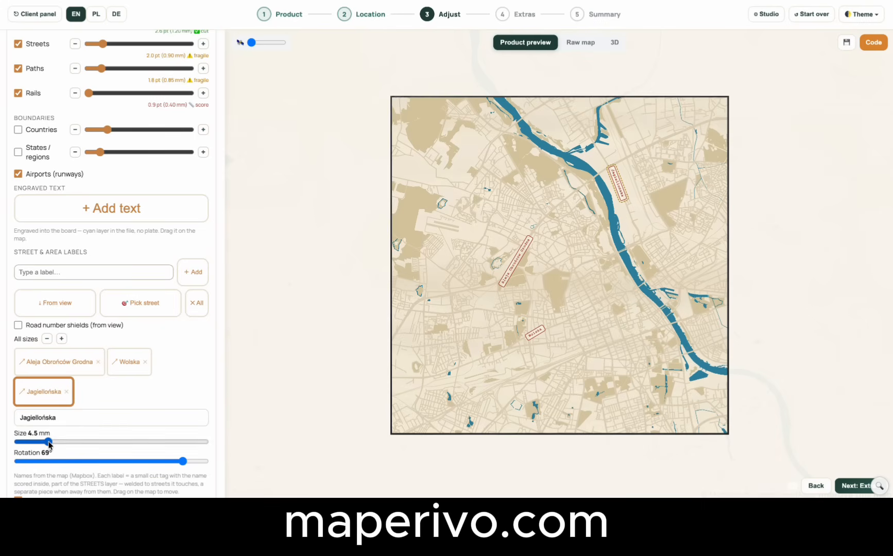
{"action": "left_click", "coordinate": [61, 339]}
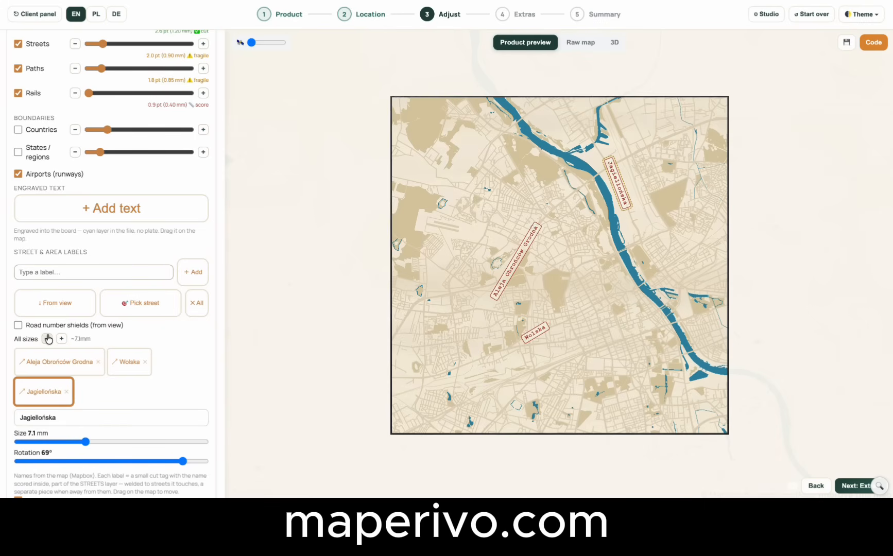
{"action": "left_click", "coordinate": [47, 338]}
Rotate the Jagiellońska label to -1° and move the Wolska label slightly upward.
{"action": "left_click_drag", "start_coordinate": [183, 461], "coordinate": [110, 461]}
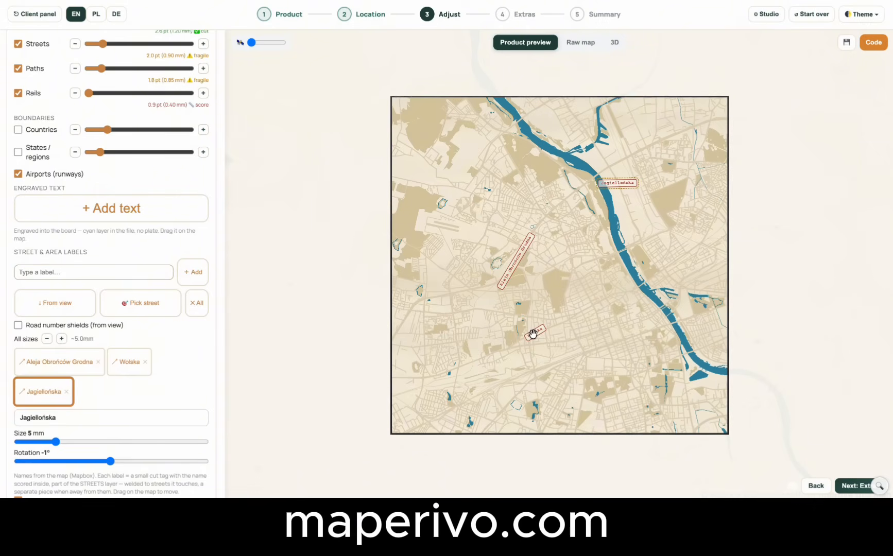
{"action": "mouse_move", "coordinate": [532, 333]}
{"action": "left_mouse_down"}
{"action": "mouse_move", "coordinate": [585, 310]}
{"action": "mouse_move", "coordinate": [471, 358]}
{"action": "mouse_move", "coordinate": [543, 323]}
{"action": "mouse_move", "coordinate": [535, 328]}
{"action": "left_mouse_up"}
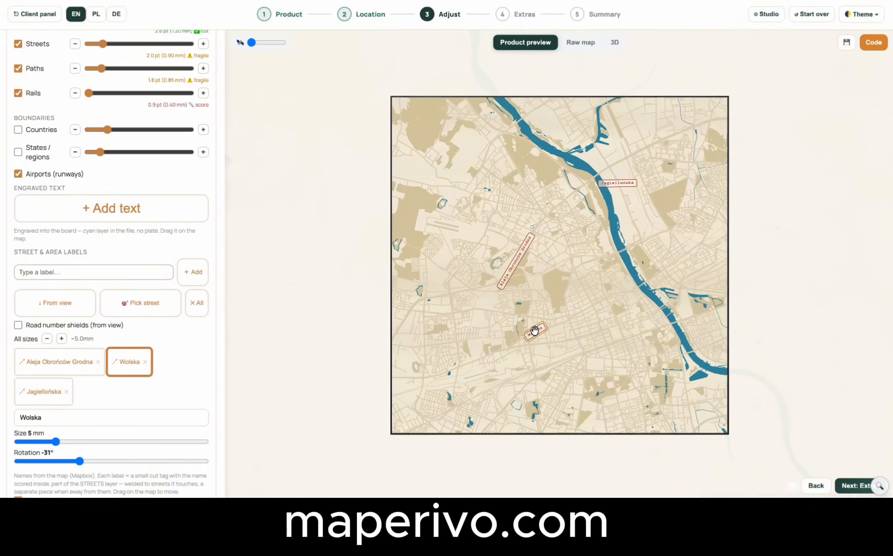
Examine the street labels on the exploded 3D map up close, from the side and from above.
{"action": "left_click", "coordinate": [615, 43]}
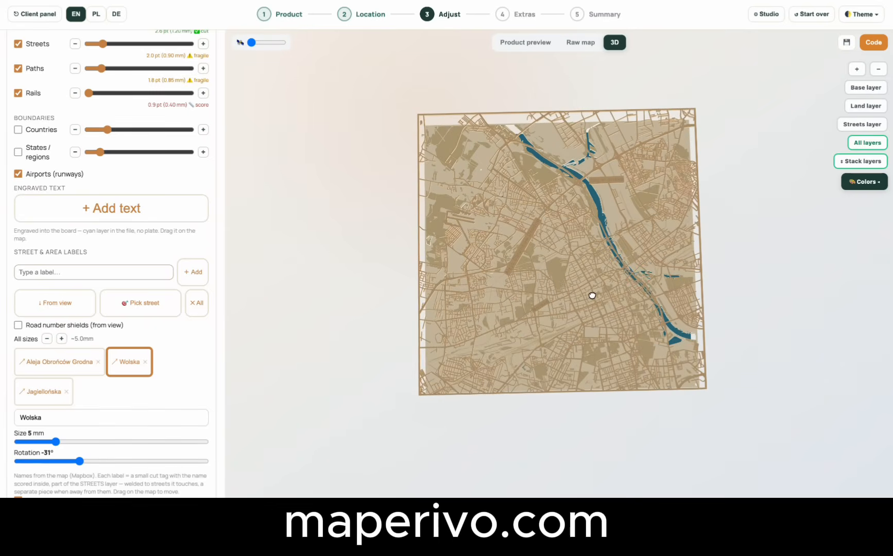
{"action": "scroll", "coordinate": [612, 168], "scroll_direction": "up", "scroll_amount": 5}
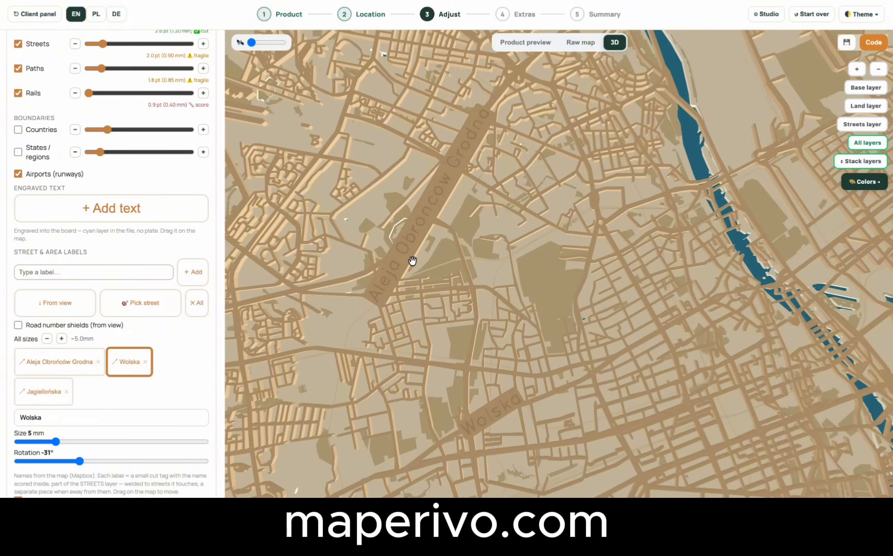
{"action": "left_click_drag", "start_coordinate": [556, 330], "coordinate": [560, 250]}
{"action": "scroll", "coordinate": [560, 250], "scroll_direction": "down", "scroll_amount": 5}
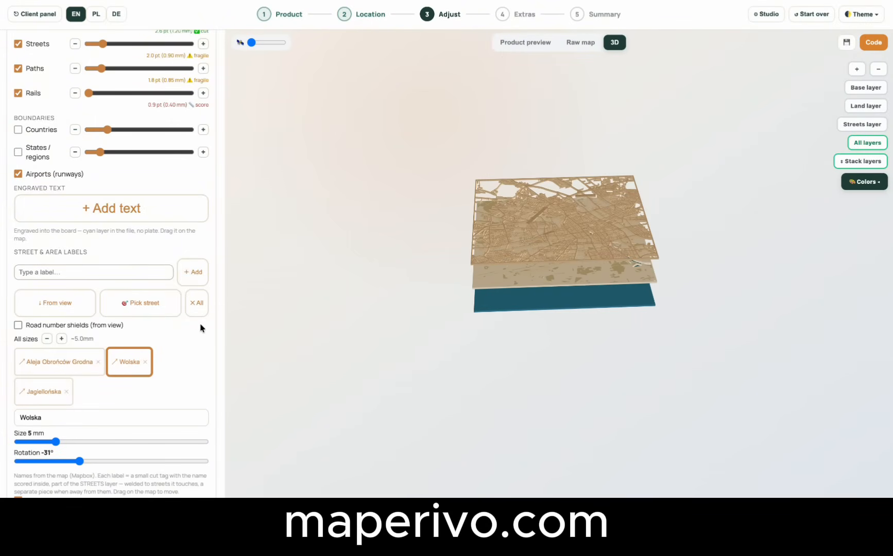
{"action": "scroll", "coordinate": [189, 353], "scroll_direction": "down", "scroll_amount": 2}
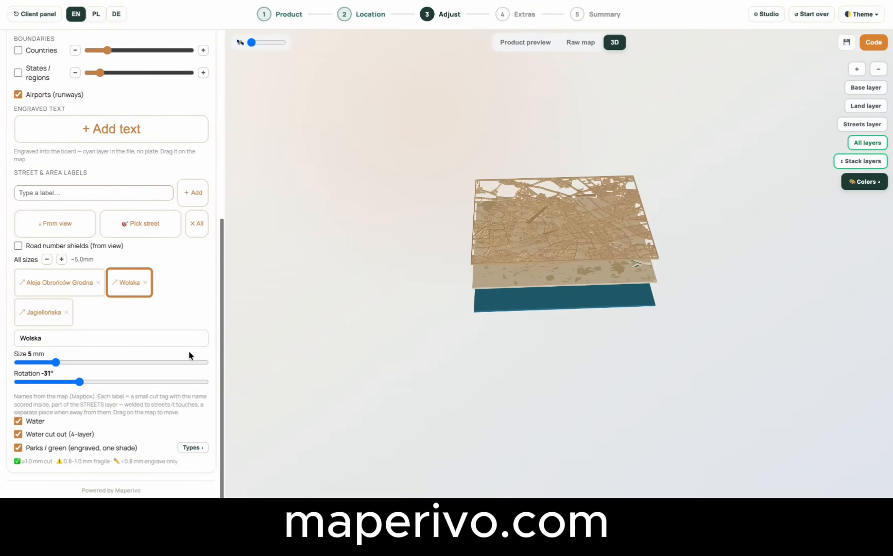
{"action": "left_click_drag", "start_coordinate": [570, 214], "coordinate": [560, 275]}
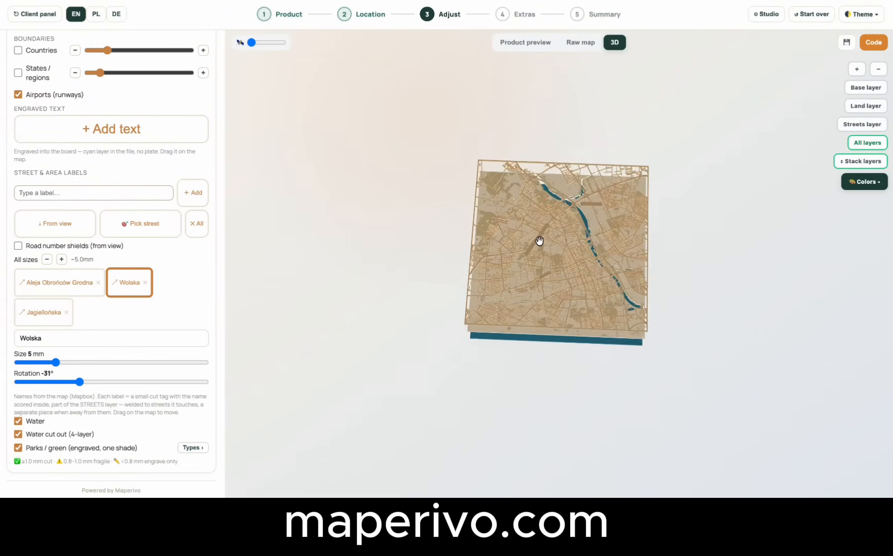
Inspect the Wolska label up close on the 3D map and return to the product preview.
{"action": "scroll", "coordinate": [538, 242], "scroll_direction": "up", "scroll_amount": 5}
{"action": "scroll", "coordinate": [539, 241], "scroll_direction": "up", "scroll_amount": 2}
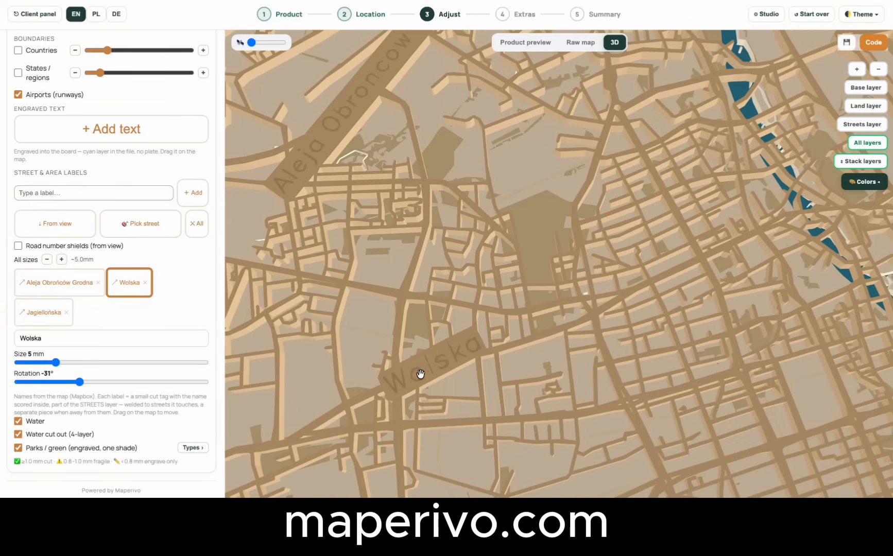
{"action": "scroll", "coordinate": [639, 291], "scroll_direction": "down", "scroll_amount": 8}
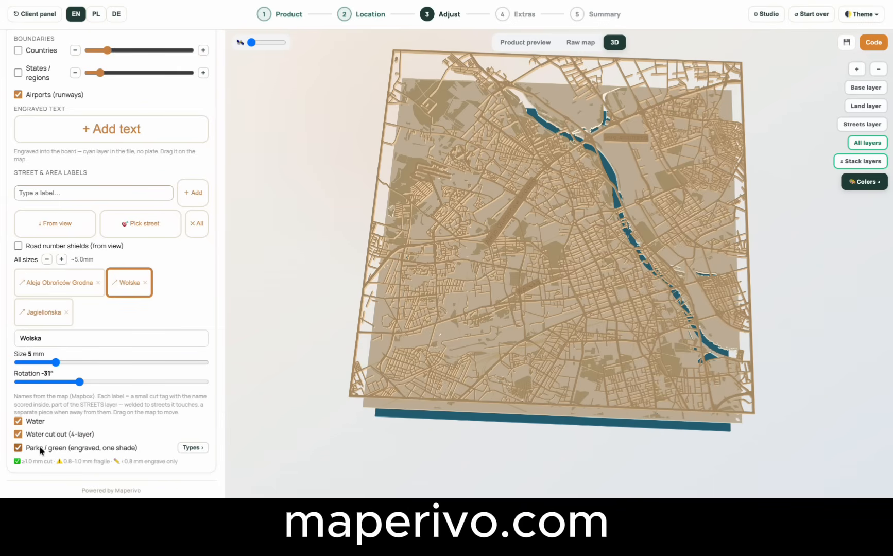
{"action": "left_click", "coordinate": [546, 43]}
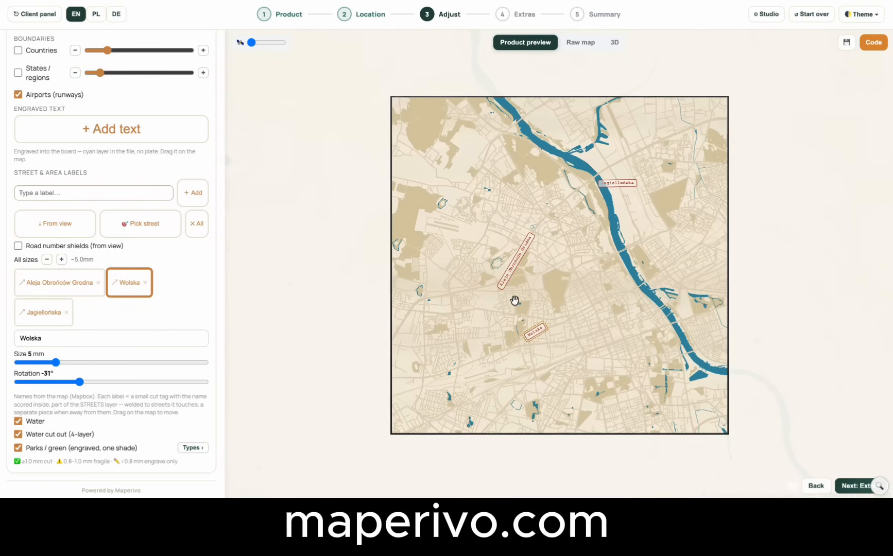
Switch the parks/green engraving off and on, and do the same for its forests & woods and parks & gardens types.
{"action": "left_click", "coordinate": [18, 448]}
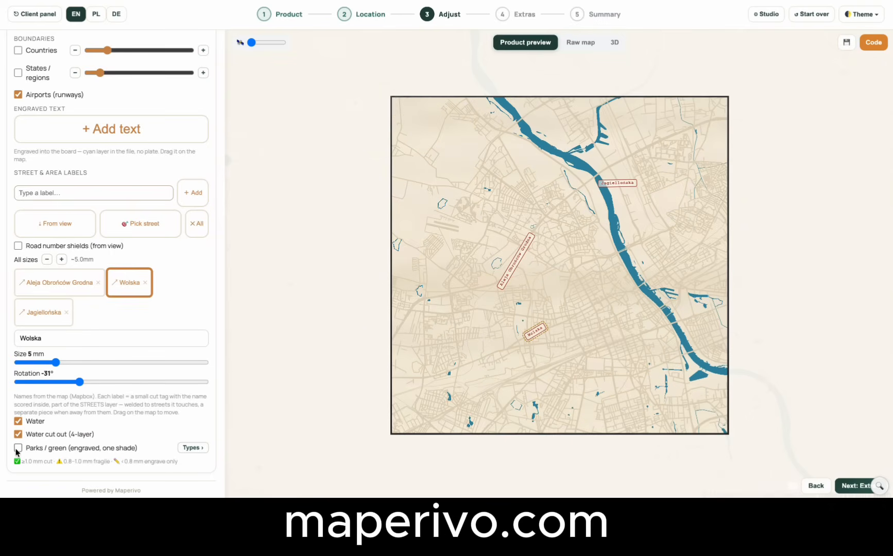
{"action": "left_click", "coordinate": [18, 448]}
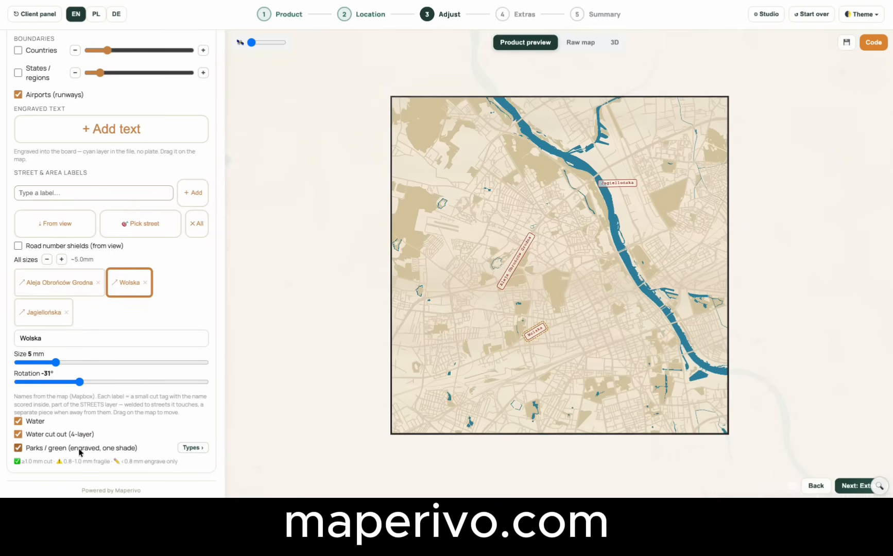
{"action": "left_click", "coordinate": [192, 448]}
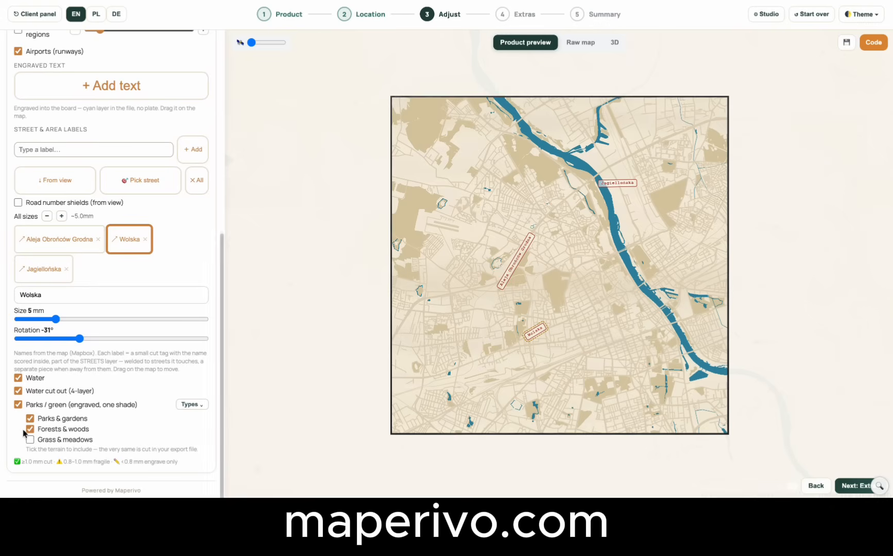
{"action": "left_click", "coordinate": [30, 430]}
{"action": "left_click", "coordinate": [29, 429]}
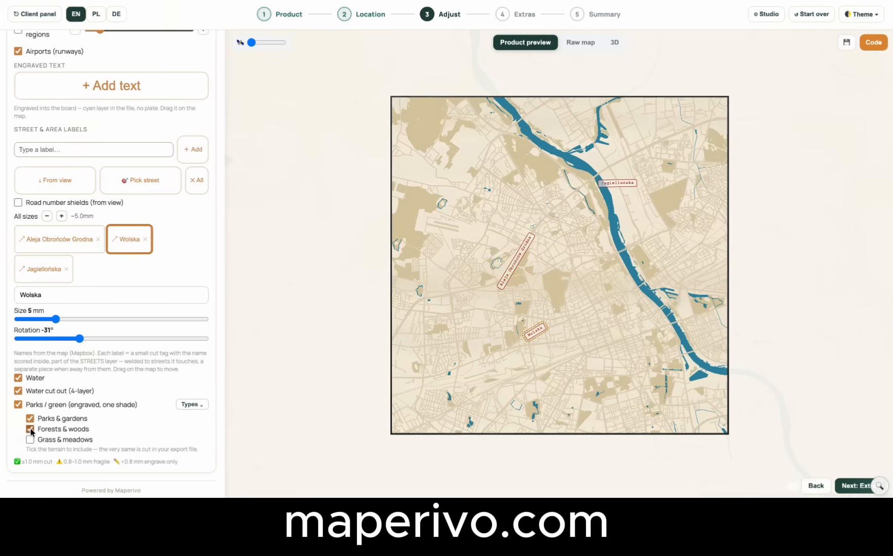
{"action": "left_click", "coordinate": [30, 419]}
{"action": "left_click", "coordinate": [31, 419]}
Try including grass & meadows in the engraved green terrain and exclude it again.
{"action": "left_click", "coordinate": [30, 440]}
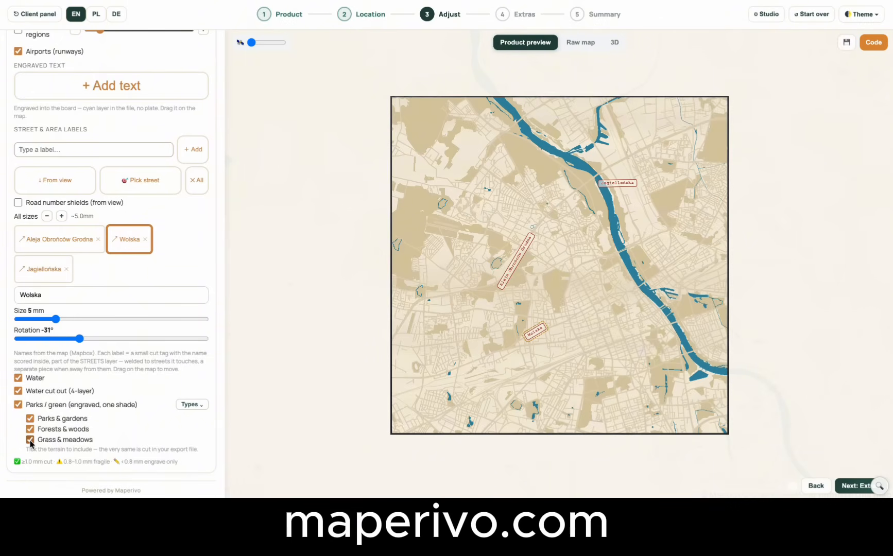
{"action": "left_click", "coordinate": [30, 440]}
{"action": "left_click", "coordinate": [30, 440]}
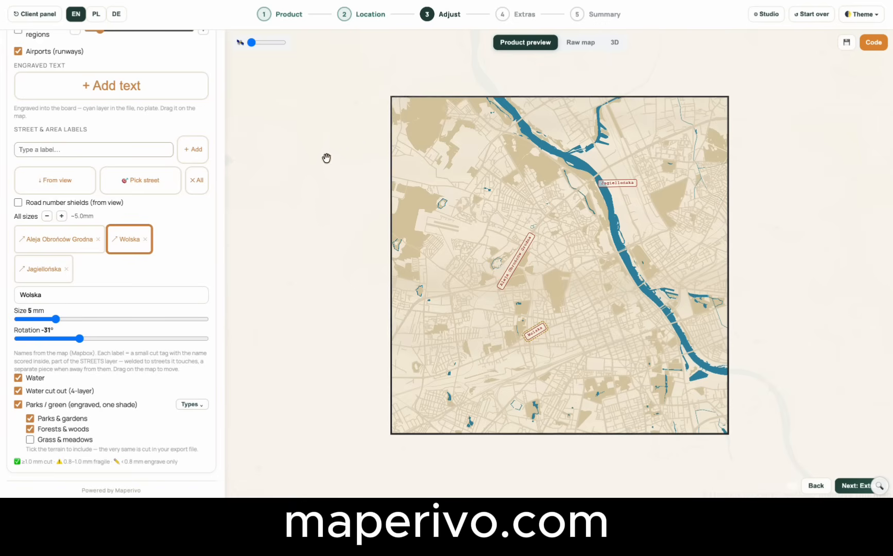
Leave the map adjustments and proceed to the Extras stage of the design.
{"action": "scroll", "coordinate": [139, 311], "scroll_direction": "up", "scroll_amount": 3}
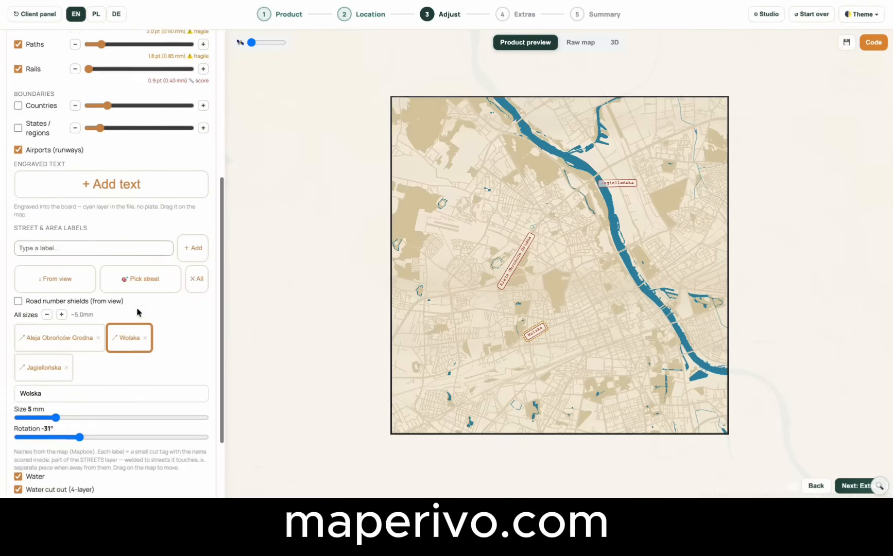
{"action": "scroll", "coordinate": [169, 215], "scroll_direction": "up", "scroll_amount": 4}
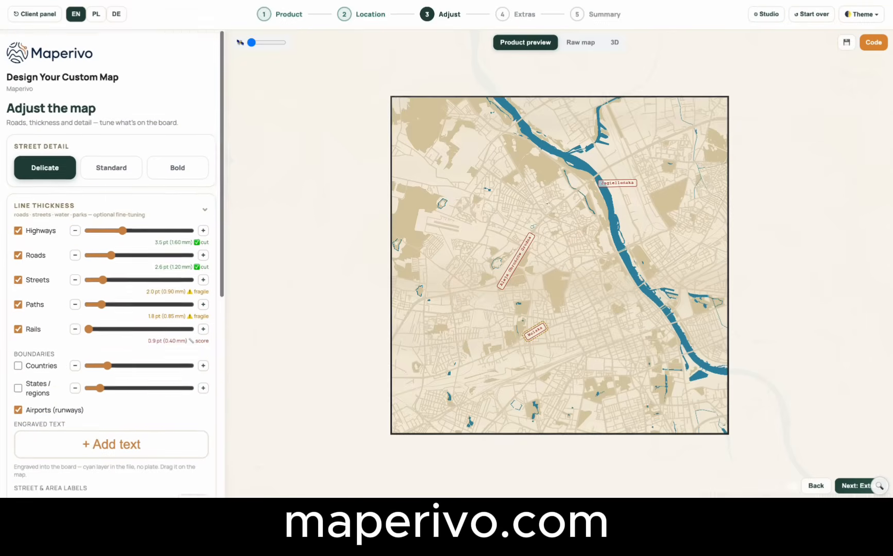
{"action": "left_click", "coordinate": [498, 17]}
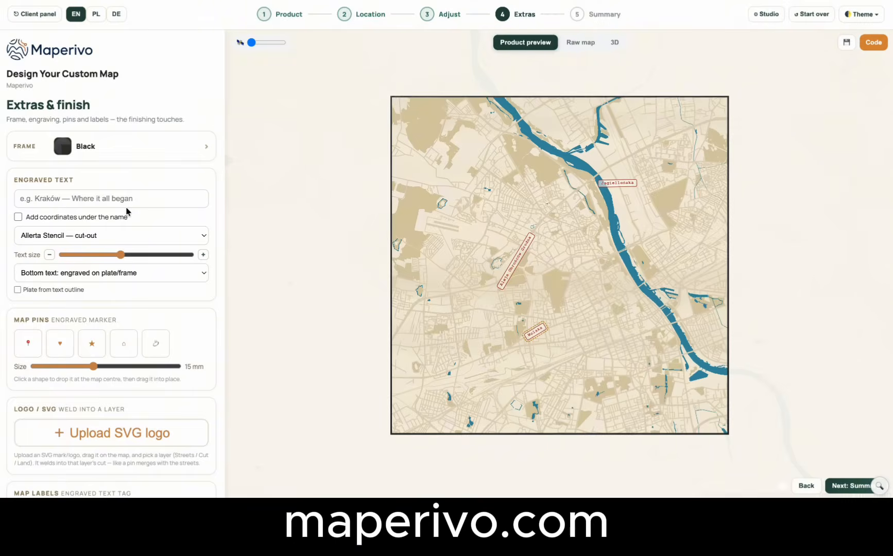
Try several frame colours, including Rustic Pine, Palisander and Dark Oak, and settle on Tudor Oak.
{"action": "left_click", "coordinate": [147, 154]}
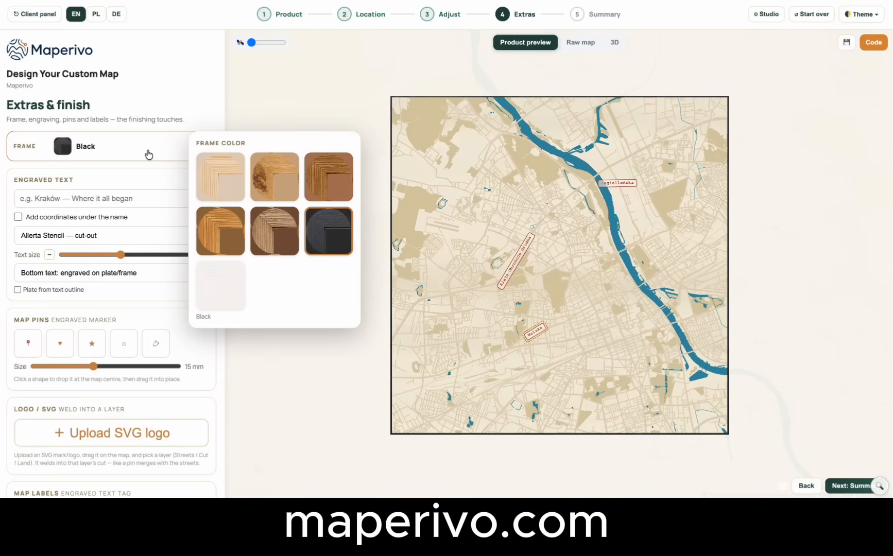
{"action": "left_click", "coordinate": [231, 192]}
{"action": "left_click", "coordinate": [265, 234]}
{"action": "left_click", "coordinate": [275, 189]}
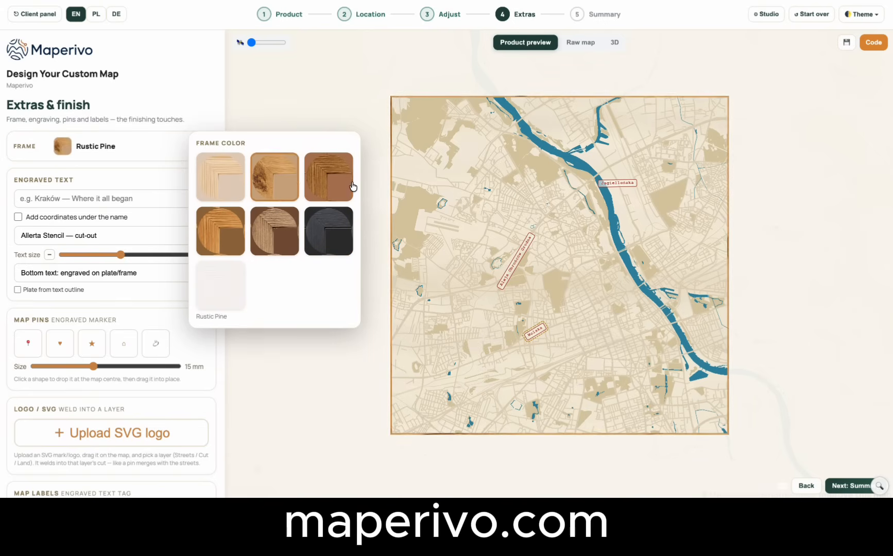
{"action": "left_click", "coordinate": [353, 186]}
{"action": "left_click", "coordinate": [341, 235]}
{"action": "left_click", "coordinate": [280, 230]}
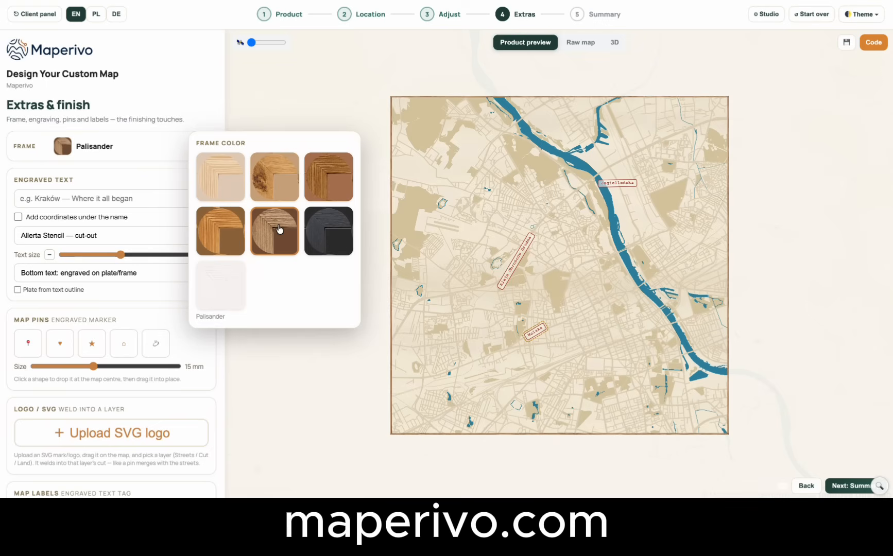
{"action": "left_click", "coordinate": [206, 231]}
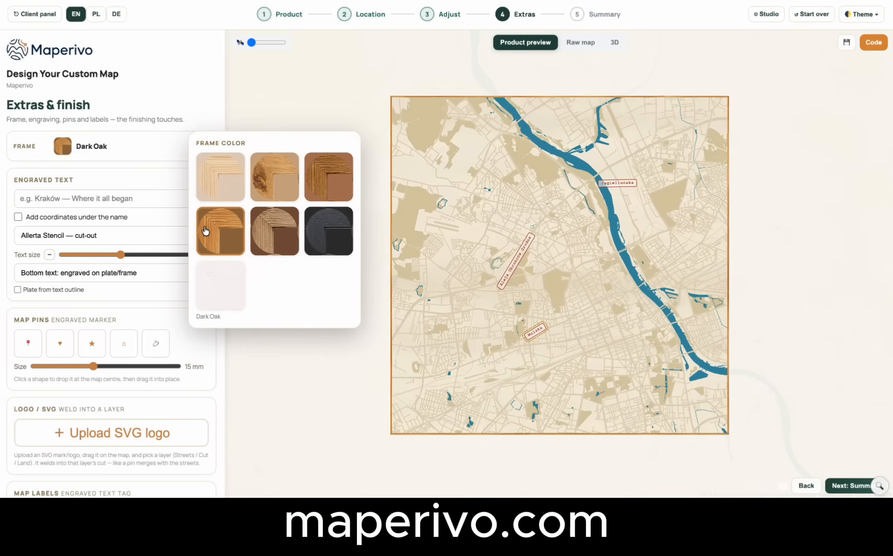
{"action": "left_click", "coordinate": [299, 165]}
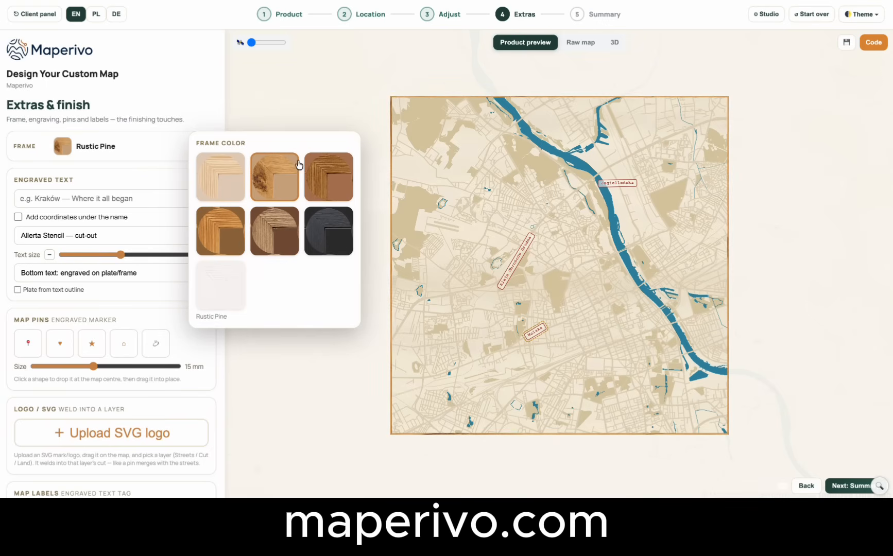
{"action": "left_click", "coordinate": [323, 176]}
{"action": "left_click", "coordinate": [190, 127]}
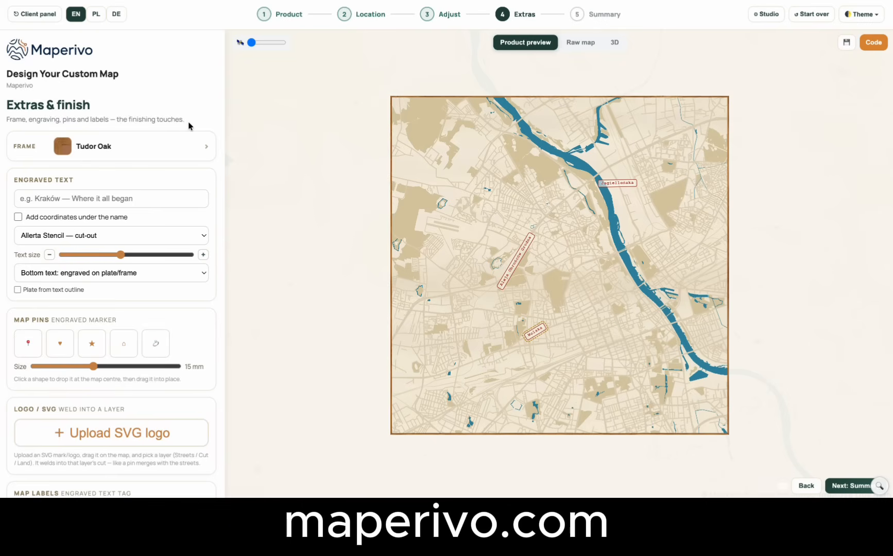
Add the engraved text "Warszawa" to the map in the Lora — classic serif font.
{"action": "left_click", "coordinate": [144, 202]}
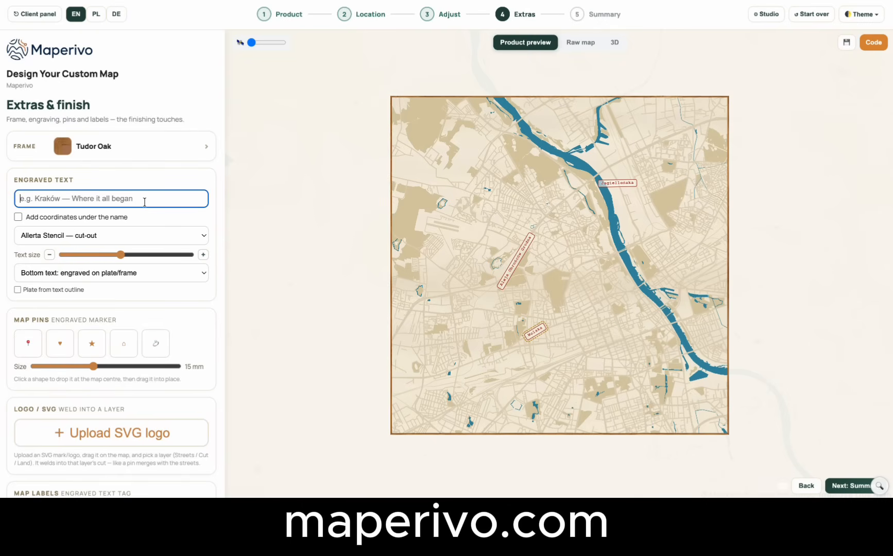
{"action": "type", "text": "Warsaw"}
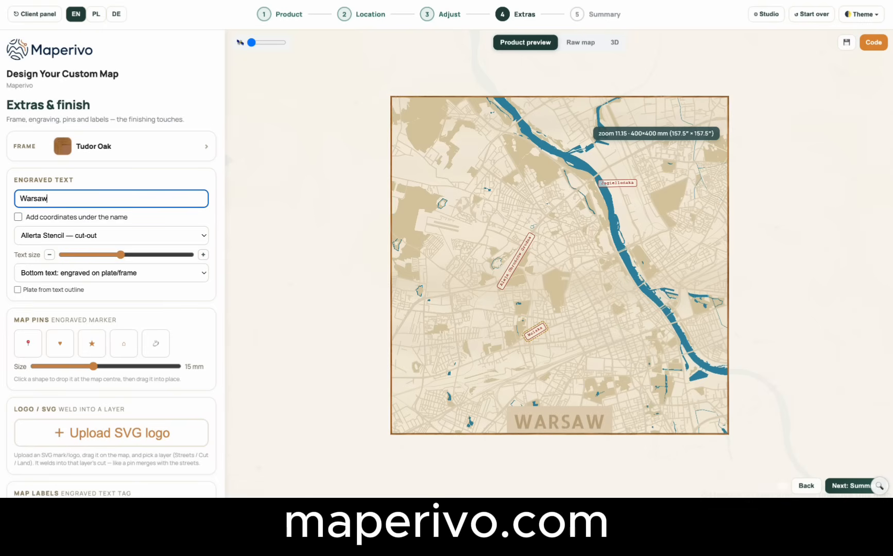
{"action": "key", "text": "BackSpace"}
{"action": "key", "text": "BackSpace"}
{"action": "type", "text": "zawa"}
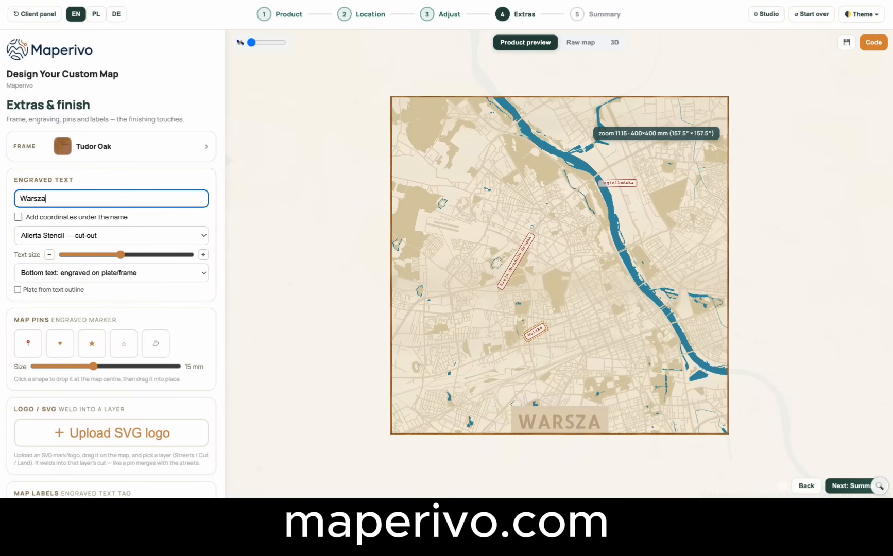
{"action": "left_click", "coordinate": [123, 236]}
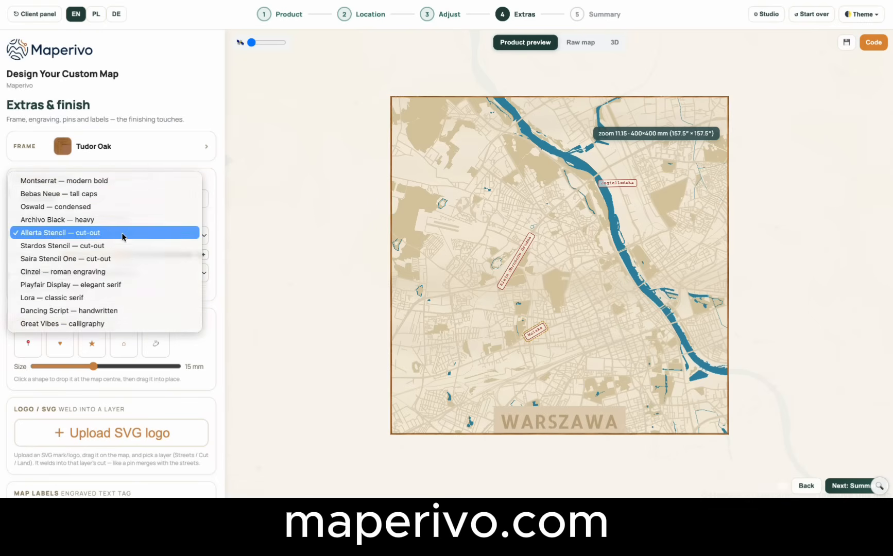
{"action": "left_click", "coordinate": [70, 298]}
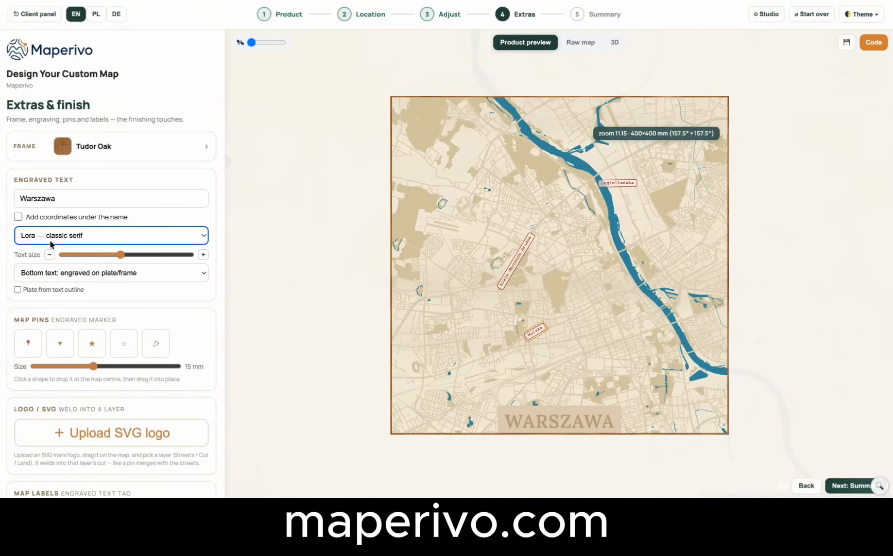
Try adding coordinates under the city name and leave them out again.
{"action": "left_click", "coordinate": [18, 217]}
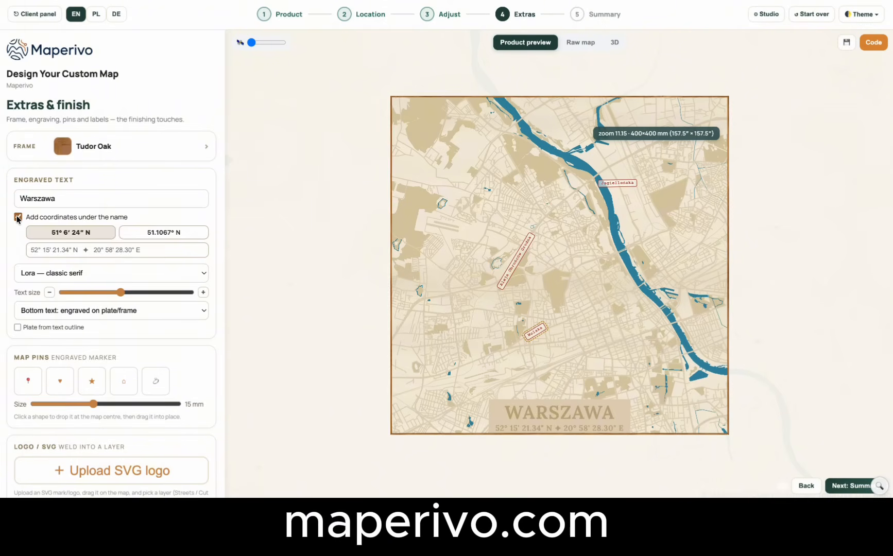
{"action": "left_click", "coordinate": [18, 217]}
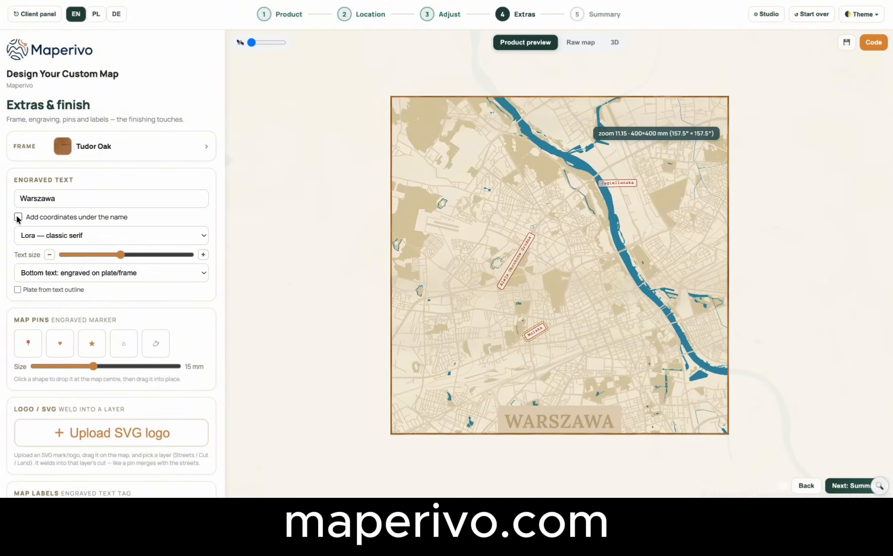
Reduce the Warszawa text size and shape its plate from the text outline with a 1.7 mm offset.
{"action": "left_click", "coordinate": [49, 255]}
{"action": "left_click", "coordinate": [50, 255]}
{"action": "left_click", "coordinate": [49, 255]}
{"action": "left_click", "coordinate": [49, 255]}
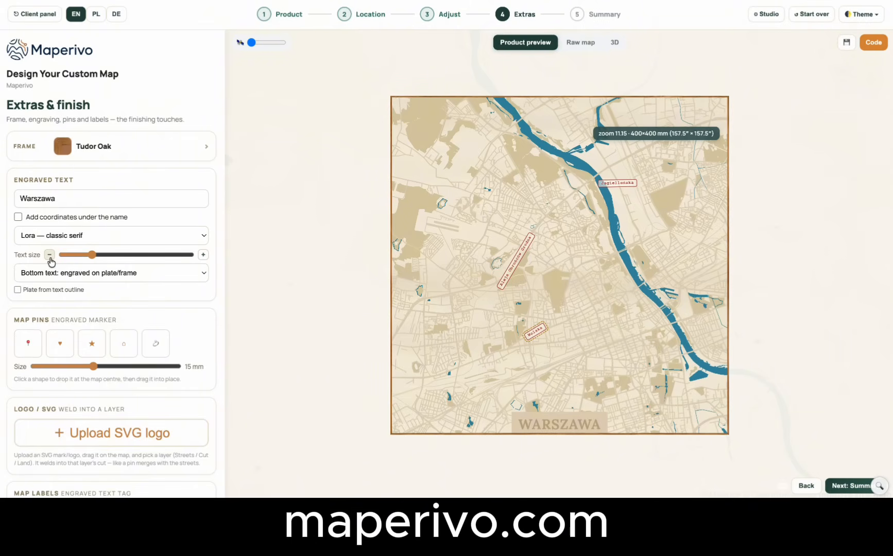
{"action": "left_click", "coordinate": [18, 290]}
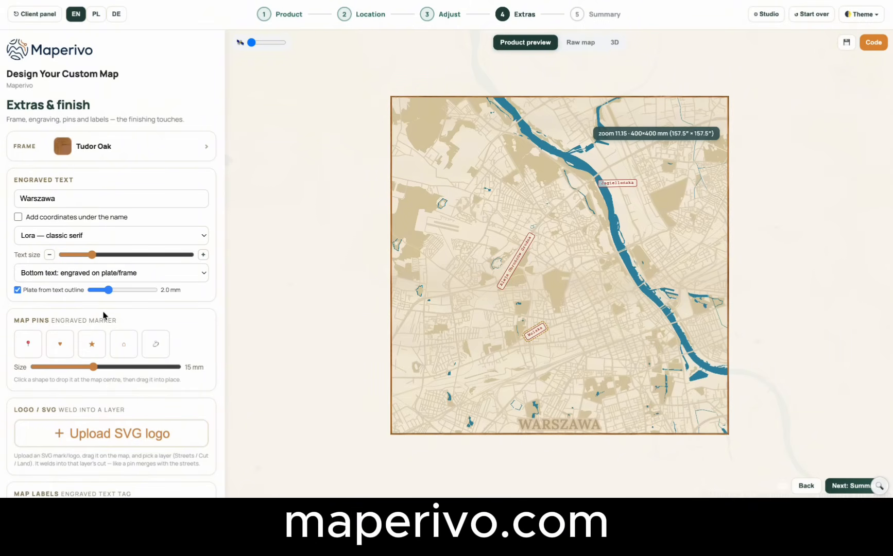
{"action": "mouse_move", "coordinate": [94, 295]}
{"action": "left_mouse_down"}
{"action": "mouse_move", "coordinate": [149, 292]}
{"action": "mouse_move", "coordinate": [96, 289]}
{"action": "left_mouse_up"}
Examine the outlined Warszawa text on the layered 3D model from a low angle and up close.
{"action": "left_click", "coordinate": [614, 44]}
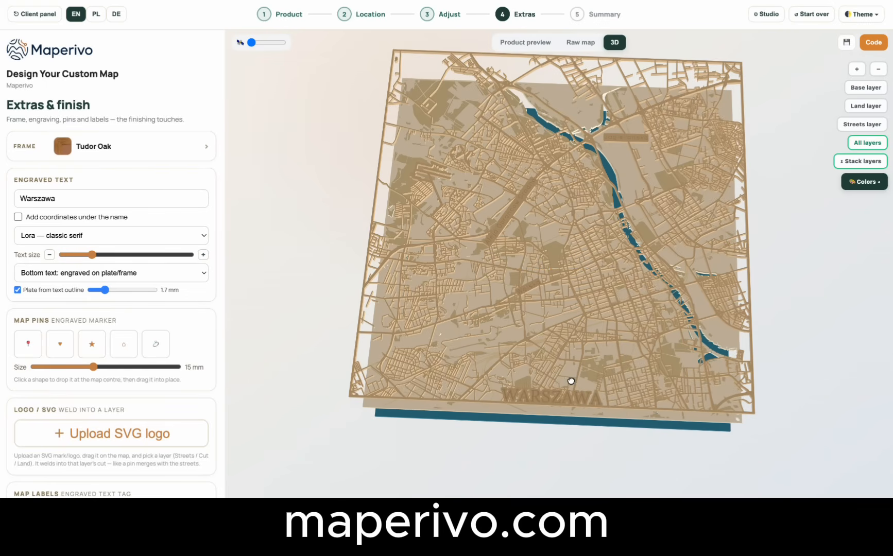
{"action": "left_click_drag", "start_coordinate": [570, 381], "coordinate": [578, 341]}
{"action": "scroll", "coordinate": [578, 341], "scroll_direction": "up", "scroll_amount": 10}
{"action": "scroll", "coordinate": [578, 341], "scroll_direction": "down", "scroll_amount": 10}
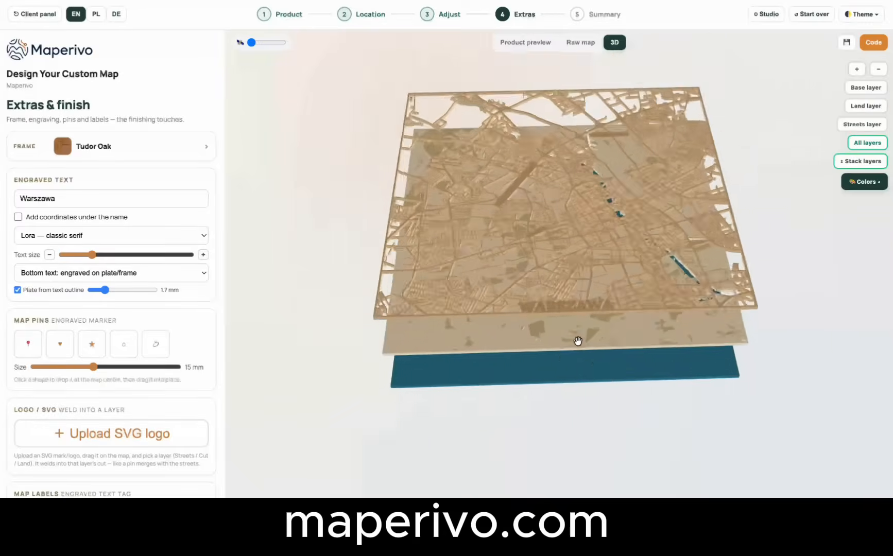
{"action": "scroll", "coordinate": [578, 341], "scroll_direction": "up", "scroll_amount": 8}
{"action": "scroll", "coordinate": [578, 341], "scroll_direction": "down", "scroll_amount": 3}
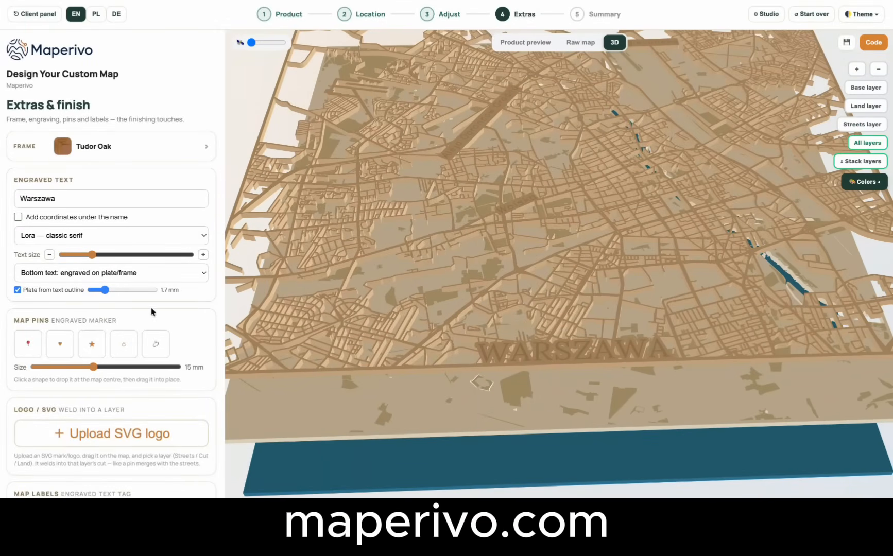
Try the Dancing Script — handwritten font on the Warszawa text and return it to Lora — classic serif.
{"action": "left_click", "coordinate": [66, 236]}
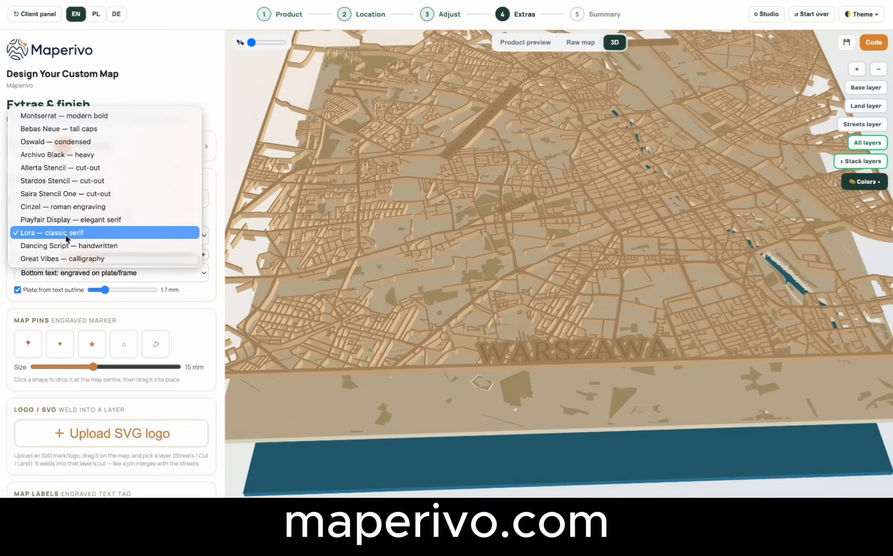
{"action": "left_click", "coordinate": [74, 247]}
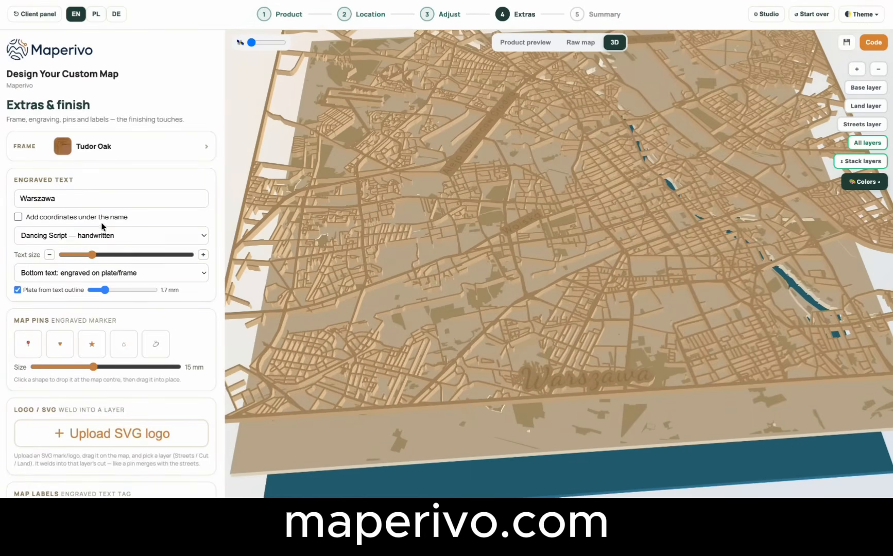
{"action": "left_click", "coordinate": [115, 233]}
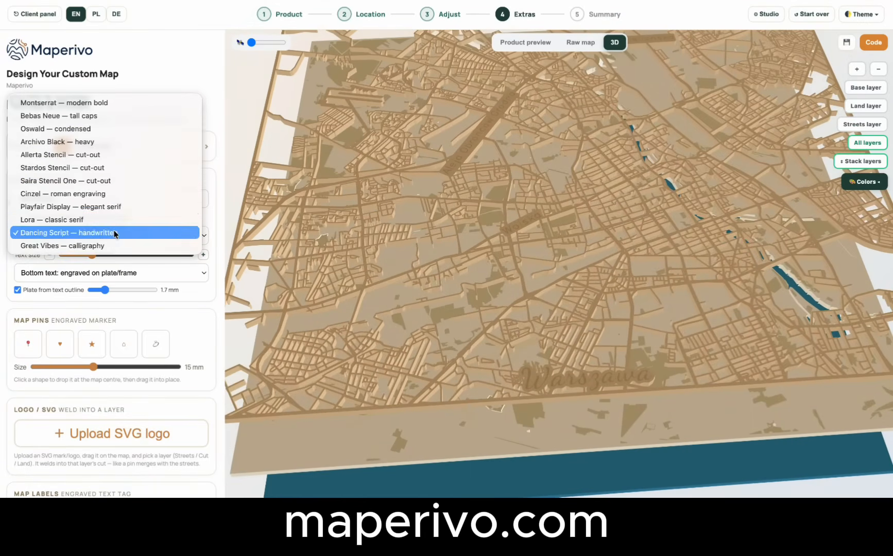
{"action": "left_click", "coordinate": [78, 220]}
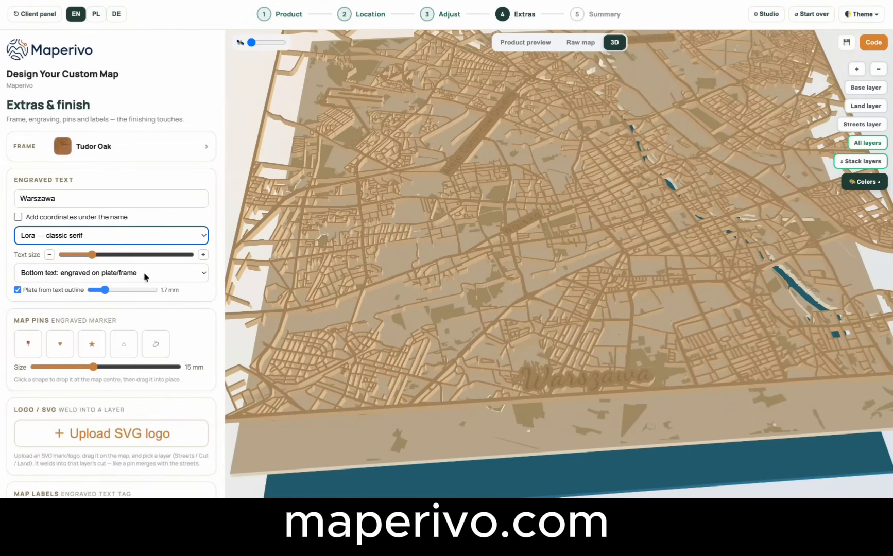
Set the bottom text to cut-out — separate FRAME layer and view the Warszawa lettering on the 3D model.
{"action": "left_click", "coordinate": [173, 274]}
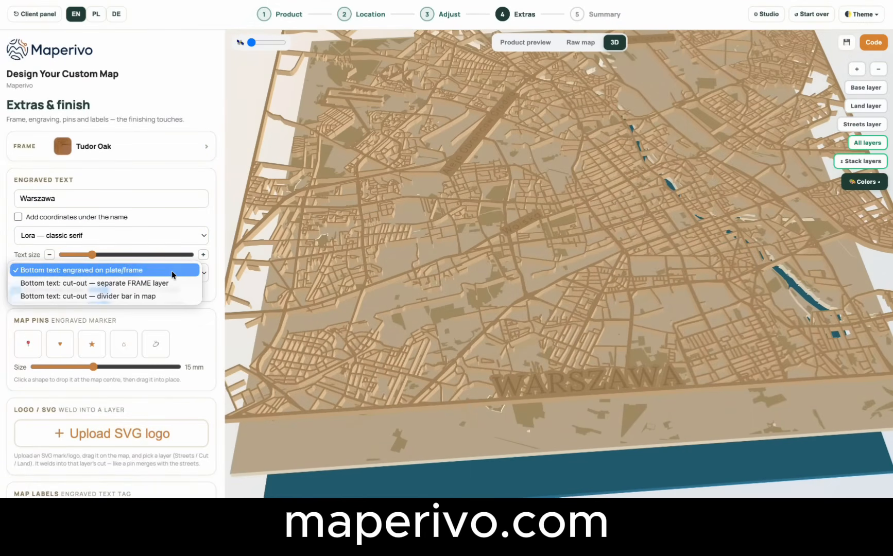
{"action": "left_click", "coordinate": [136, 283]}
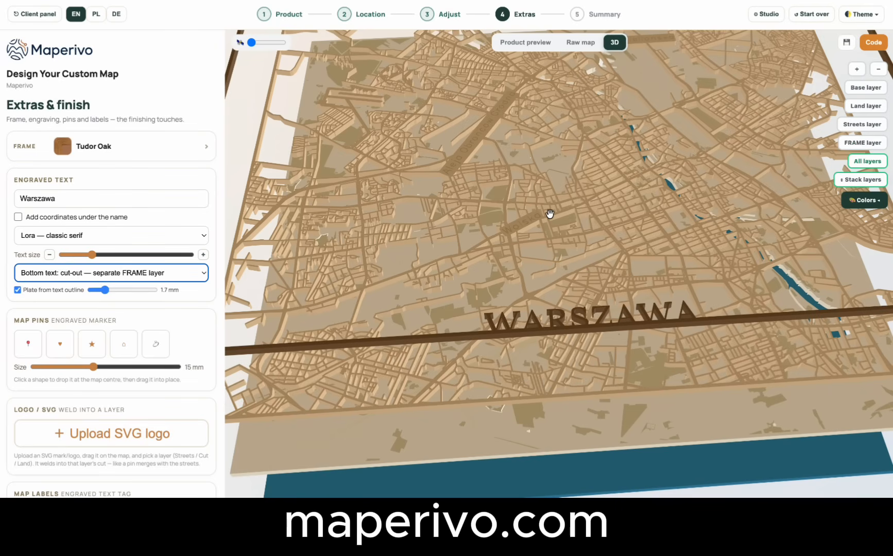
{"action": "left_click_drag", "start_coordinate": [581, 226], "coordinate": [636, 225]}
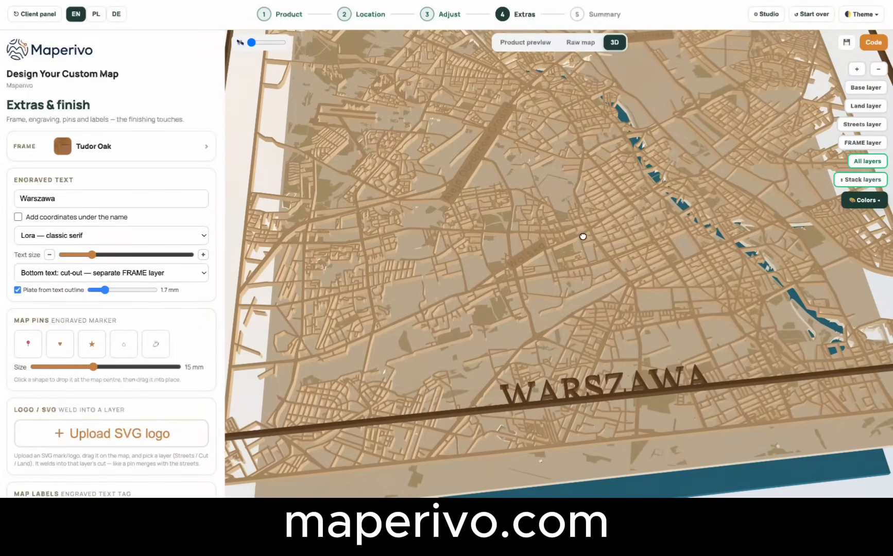
Try the cut-out — divider bar in map option for the bottom text and view it on the 3D model.
{"action": "left_click", "coordinate": [168, 280]}
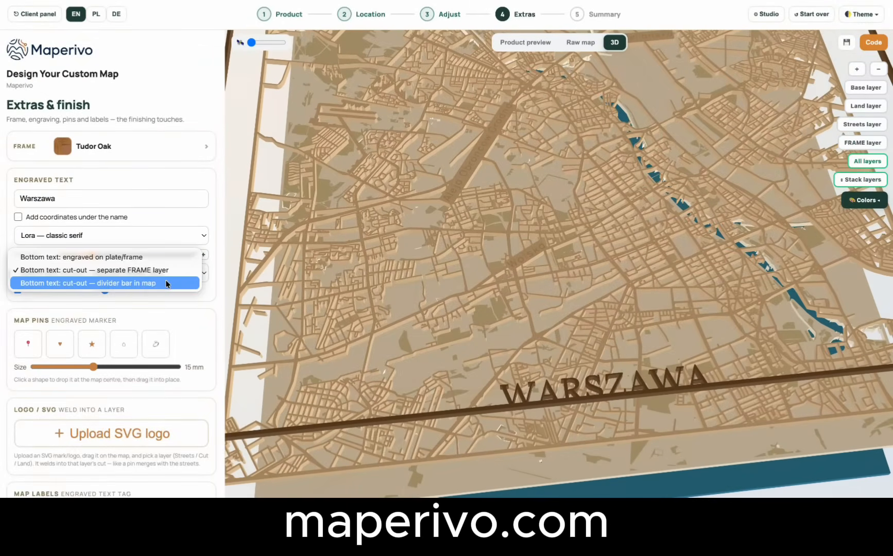
{"action": "left_click", "coordinate": [137, 283]}
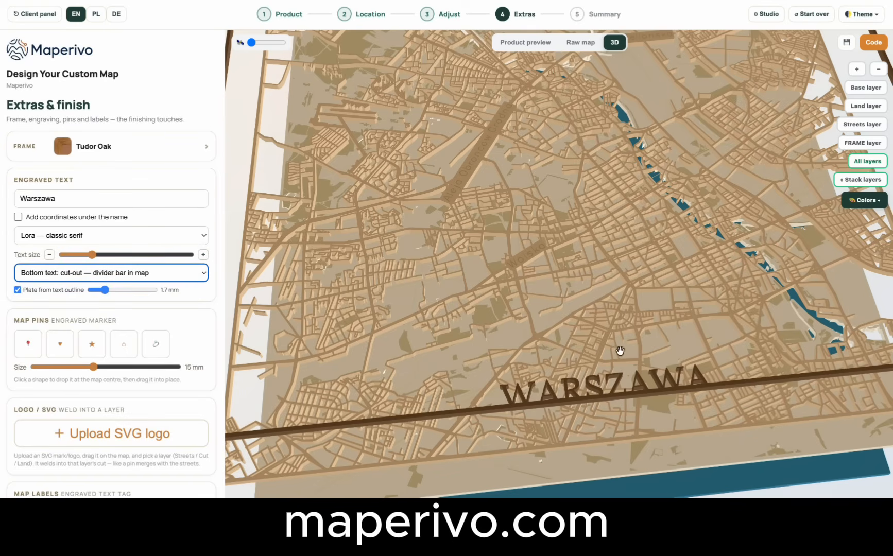
{"action": "mouse_move", "coordinate": [620, 350]}
{"action": "left_mouse_down"}
{"action": "mouse_move", "coordinate": [606, 348]}
{"action": "mouse_move", "coordinate": [606, 332]}
{"action": "mouse_move", "coordinate": [605, 345]}
{"action": "left_mouse_up"}
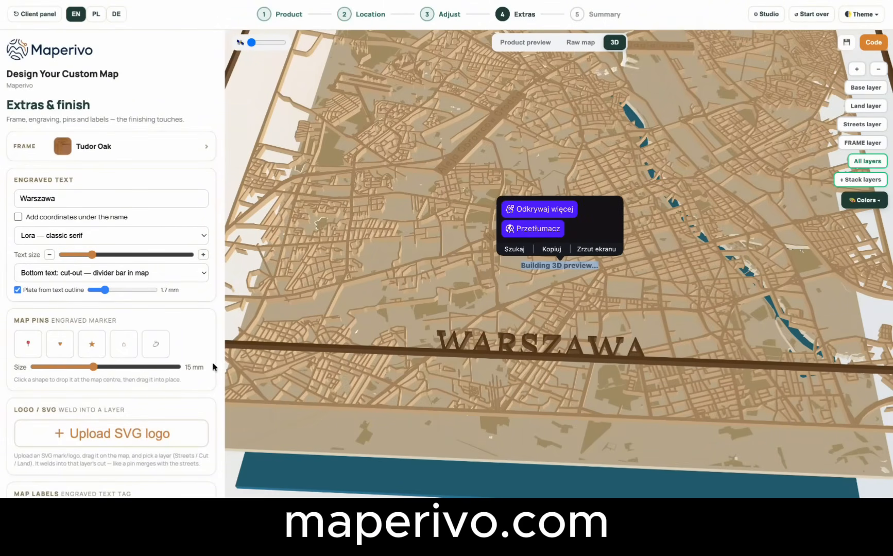
{"action": "left_click_drag", "start_coordinate": [422, 381], "coordinate": [422, 397]}
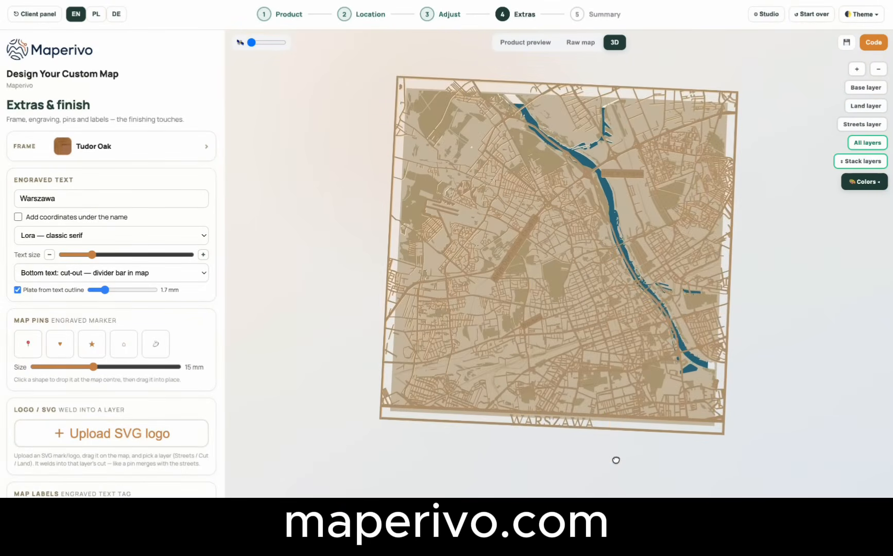
Stack the exploded 3D layers together and set the bottom text to cut-out — separate FRAME layer.
{"action": "left_click", "coordinate": [867, 165]}
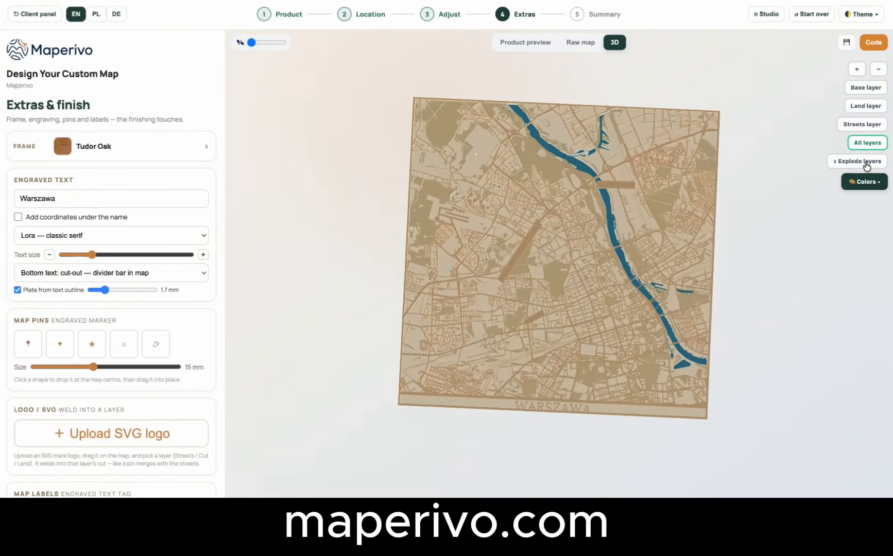
{"action": "mouse_move", "coordinate": [666, 290]}
{"action": "left_mouse_down"}
{"action": "mouse_move", "coordinate": [667, 260]}
{"action": "mouse_move", "coordinate": [669, 276]}
{"action": "left_mouse_up"}
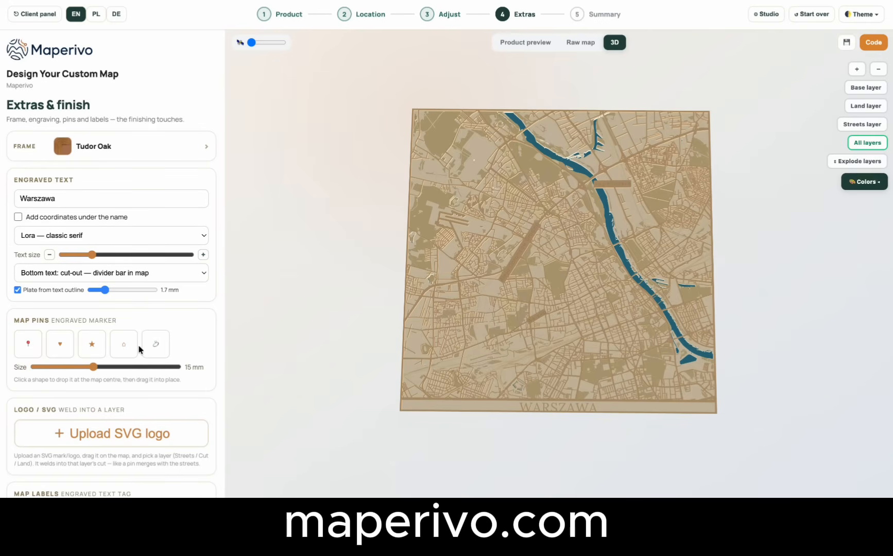
{"action": "left_click", "coordinate": [180, 279]}
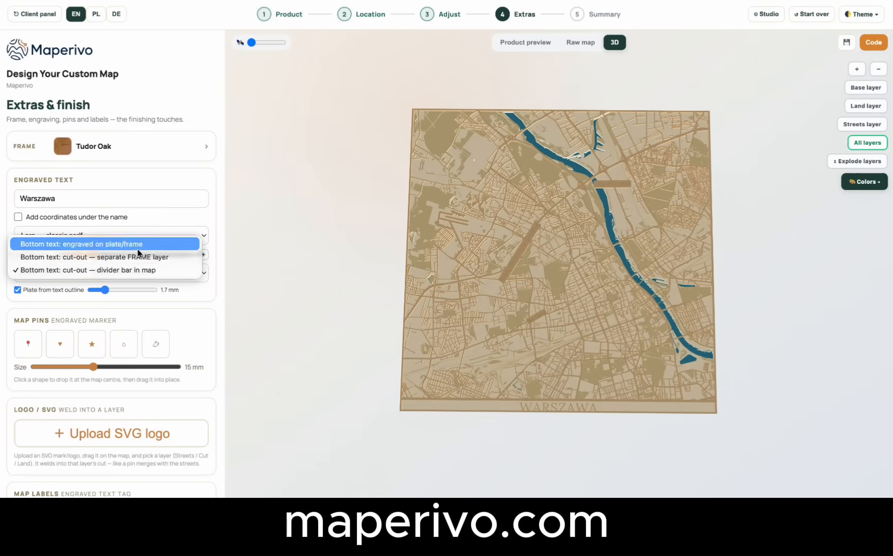
{"action": "left_click", "coordinate": [138, 256]}
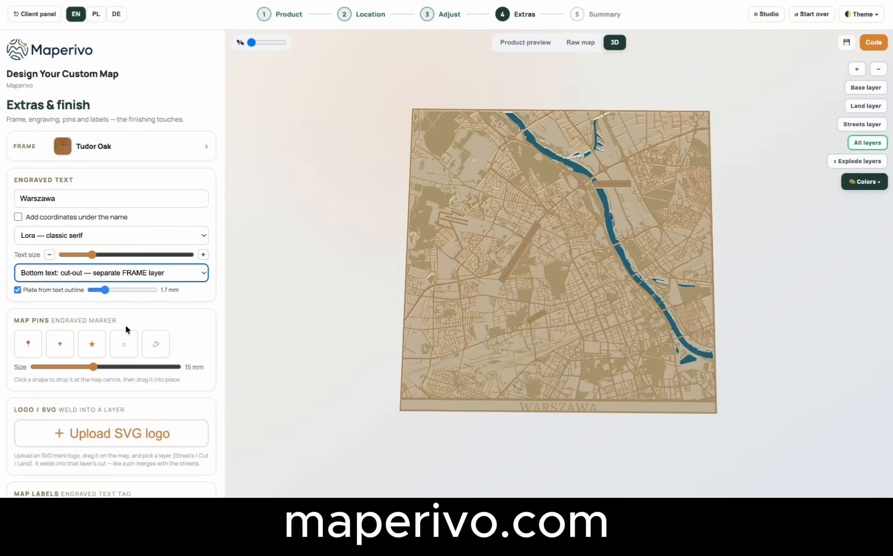
Add a heart map pin and end marker placement.
{"action": "left_click", "coordinate": [62, 350]}
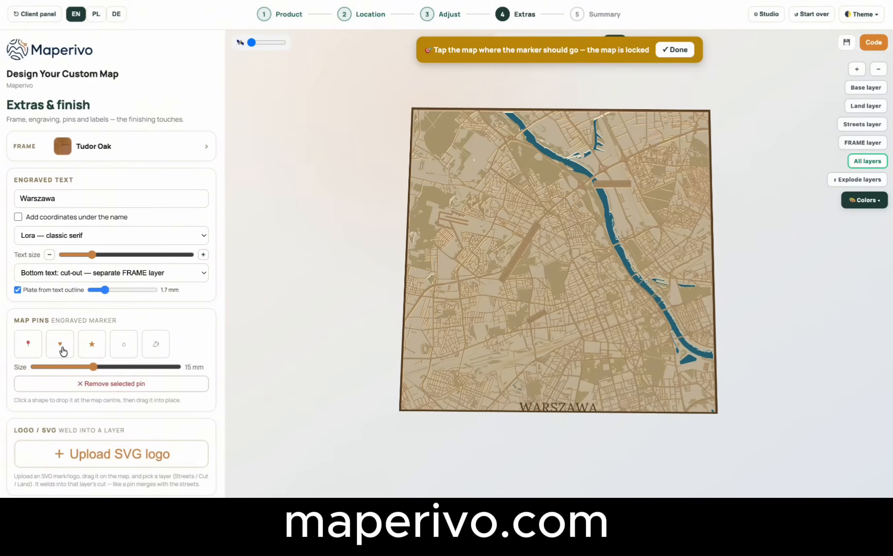
{"action": "left_click", "coordinate": [518, 258]}
{"action": "left_click", "coordinate": [682, 55]}
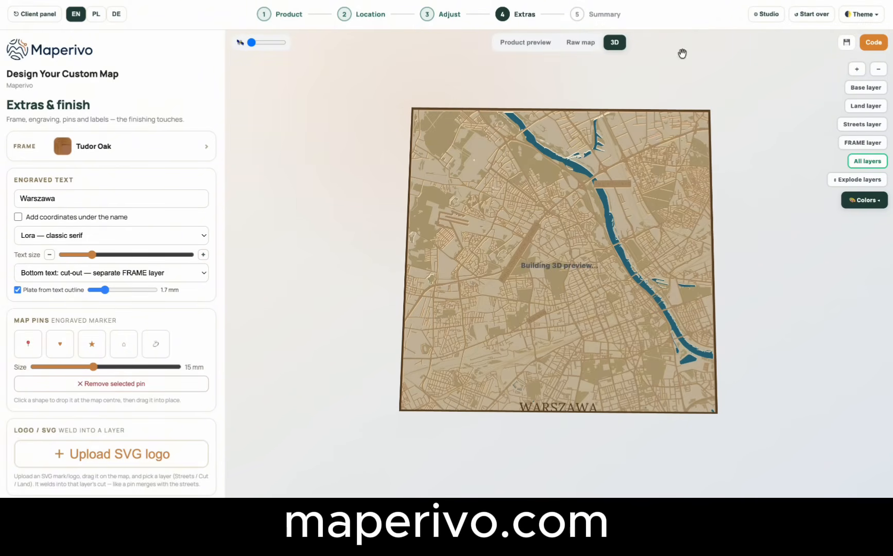
In the product preview, reposition the heart pin between the Aleja Obrońców Grodna label and the river, and finish placement.
{"action": "left_click", "coordinate": [526, 43]}
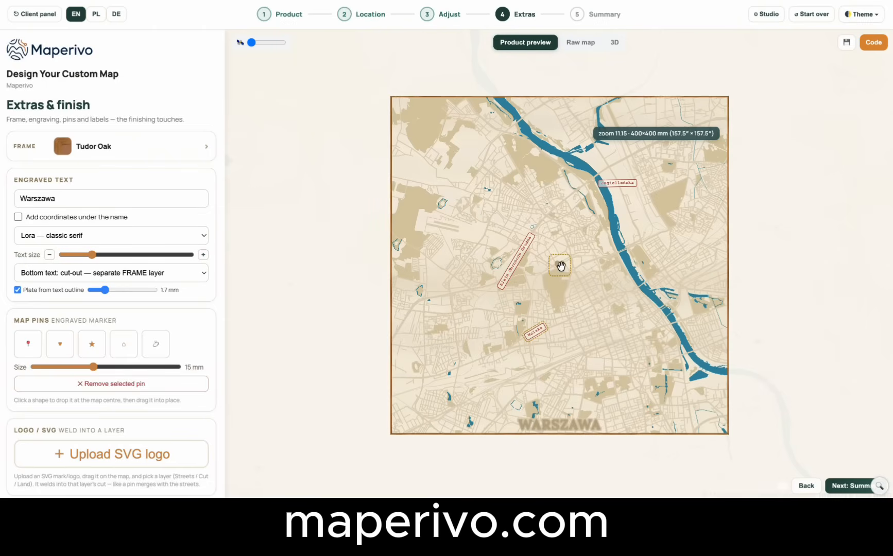
{"action": "left_click_drag", "start_coordinate": [560, 265], "coordinate": [504, 190]}
{"action": "left_click", "coordinate": [533, 224]}
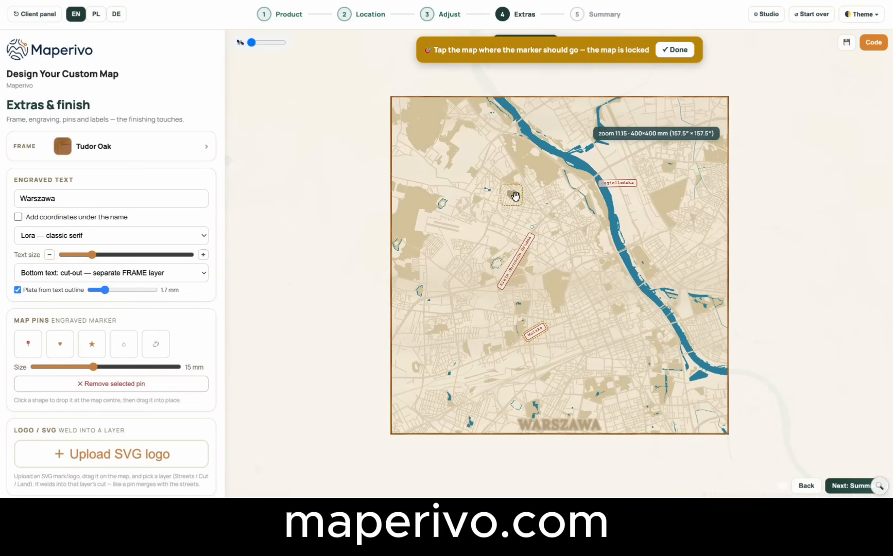
{"action": "left_click_drag", "start_coordinate": [505, 184], "coordinate": [476, 196]}
{"action": "left_click", "coordinate": [587, 232]}
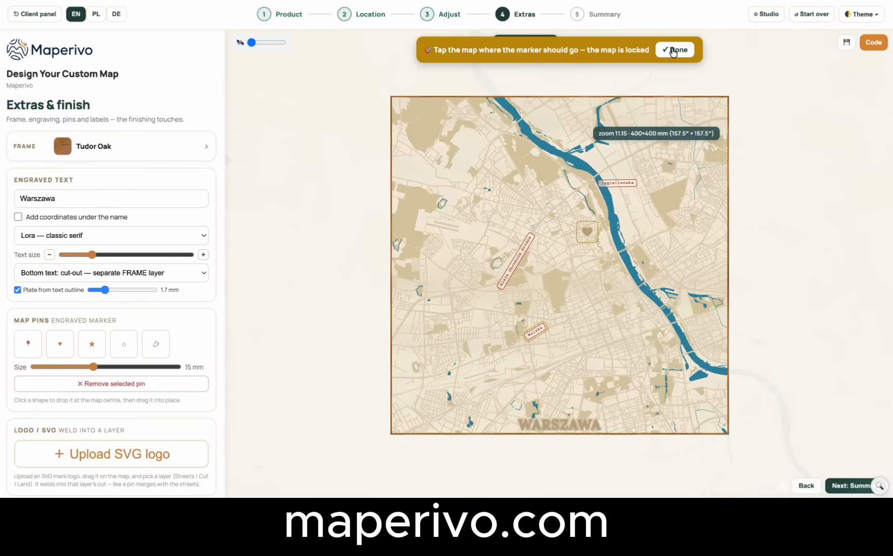
{"action": "left_click", "coordinate": [672, 48]}
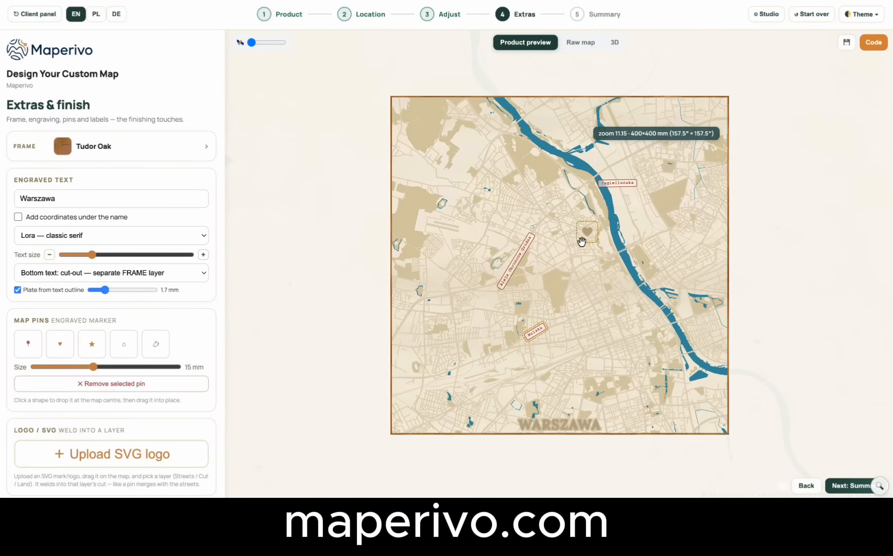
Fine-tune the heart pin's location at close map zoom, moving it east of the elongated park, and finish placement.
{"action": "scroll", "coordinate": [592, 241], "scroll_direction": "up", "scroll_amount": 1}
{"action": "scroll", "coordinate": [592, 241], "scroll_direction": "up", "scroll_amount": 5}
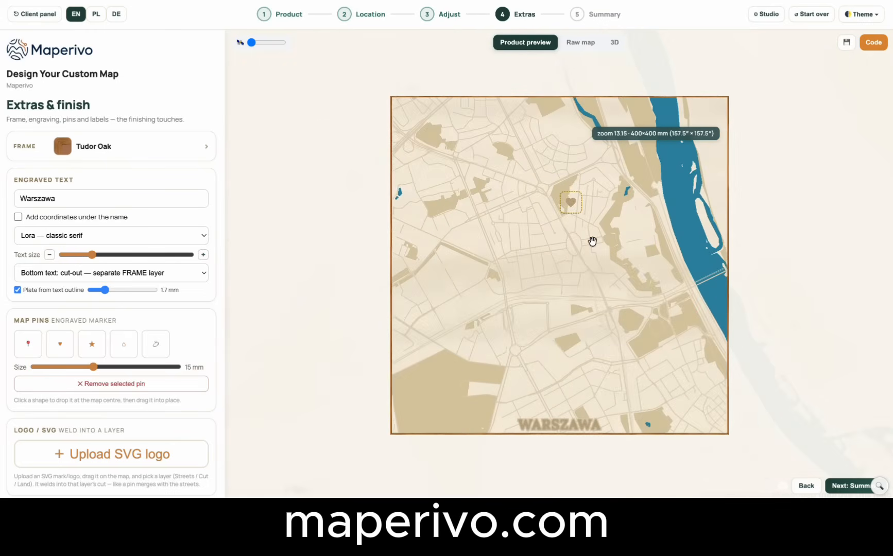
{"action": "scroll", "coordinate": [593, 241], "scroll_direction": "up", "scroll_amount": 2}
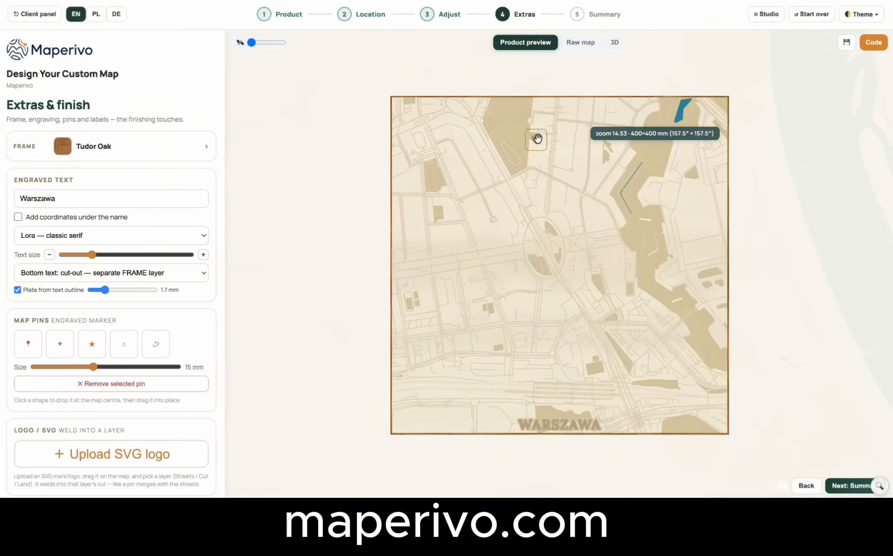
{"action": "left_click", "coordinate": [542, 150]}
{"action": "mouse_move", "coordinate": [541, 150]}
{"action": "left_mouse_down"}
{"action": "mouse_move", "coordinate": [553, 170]}
{"action": "mouse_move", "coordinate": [586, 177]}
{"action": "mouse_move", "coordinate": [587, 165]}
{"action": "left_mouse_up"}
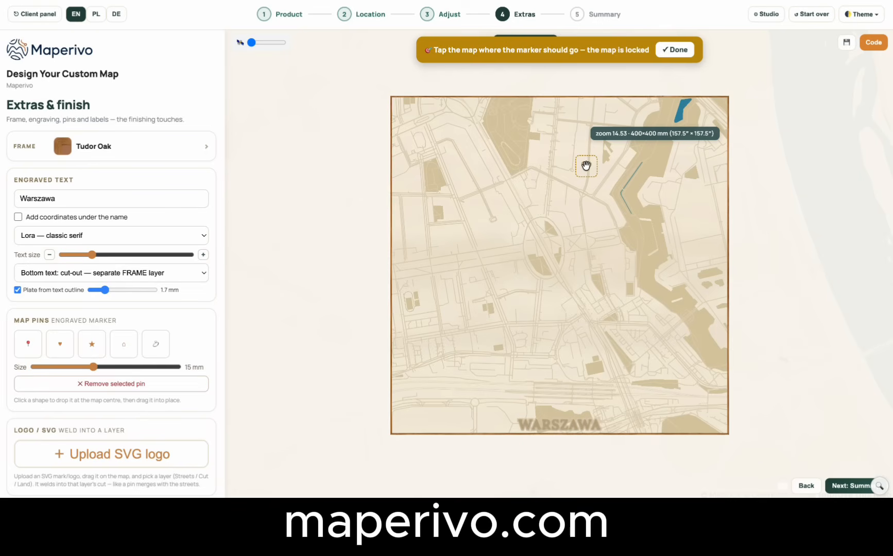
{"action": "left_click", "coordinate": [677, 50]}
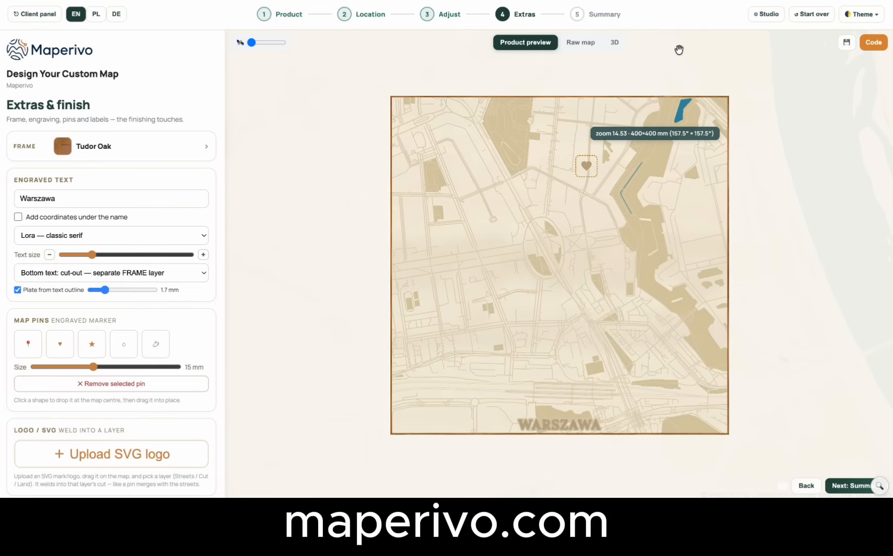
Reframe the map at zoom 11.20 so the heart pin, street labels and the river's course fit inside the frame.
{"action": "scroll", "coordinate": [656, 275], "scroll_direction": "down", "scroll_amount": 3}
{"action": "scroll", "coordinate": [656, 275], "scroll_direction": "down", "scroll_amount": 6}
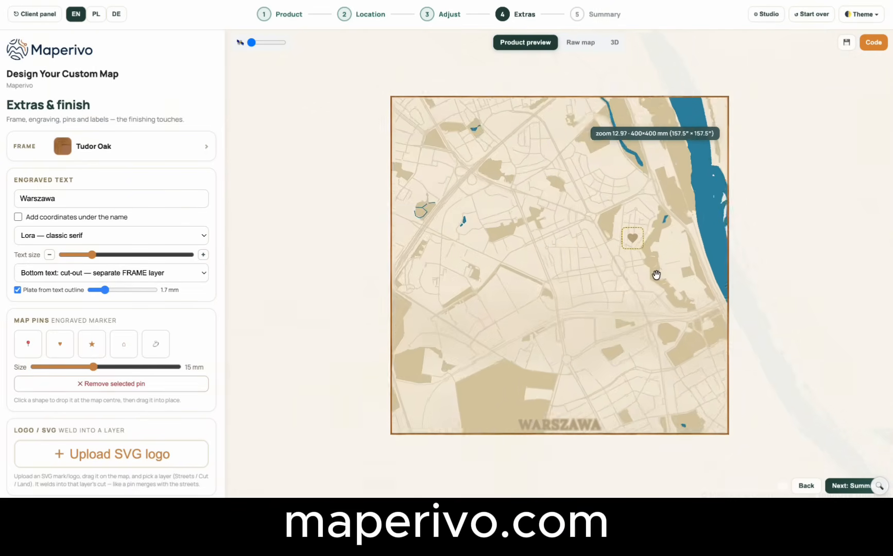
{"action": "scroll", "coordinate": [656, 274], "scroll_direction": "down", "scroll_amount": 1}
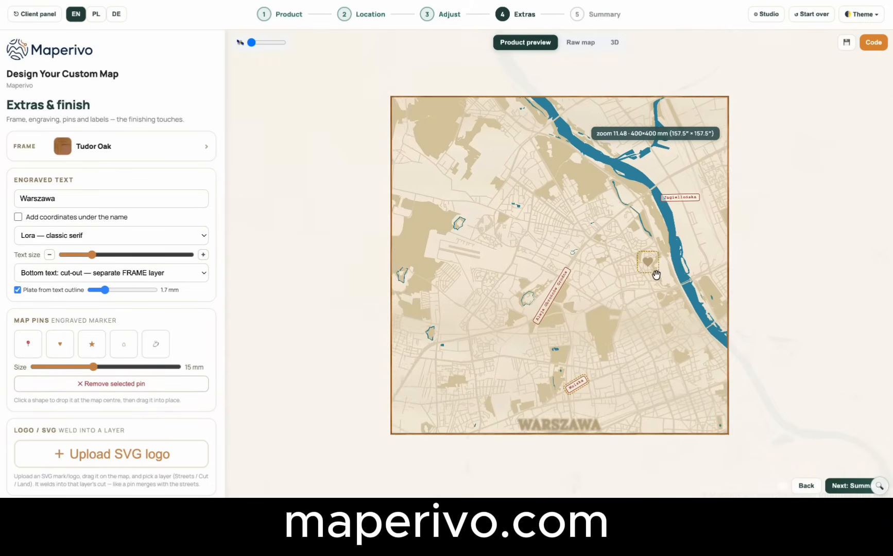
{"action": "left_click_drag", "start_coordinate": [640, 345], "coordinate": [623, 311]}
{"action": "scroll", "coordinate": [625, 309], "scroll_direction": "down", "scroll_amount": 1}
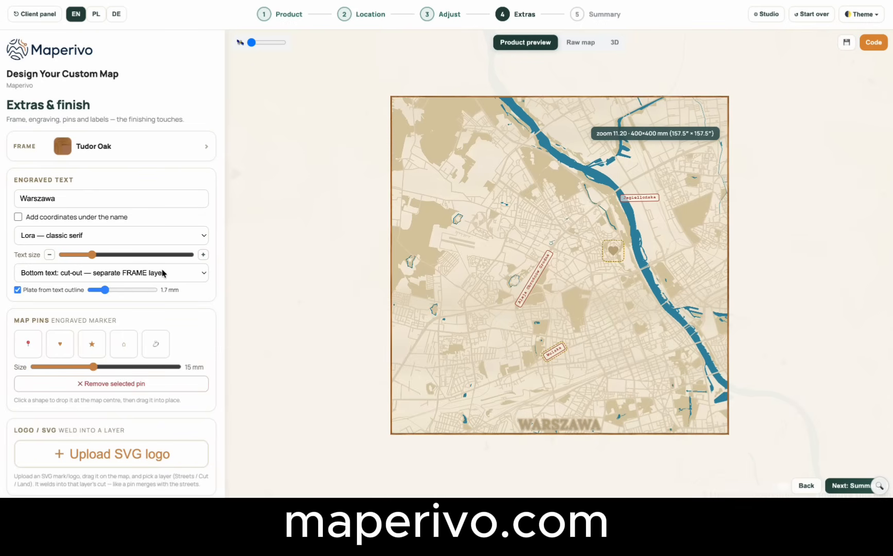
{"action": "scroll", "coordinate": [163, 273], "scroll_direction": "down", "scroll_amount": 3}
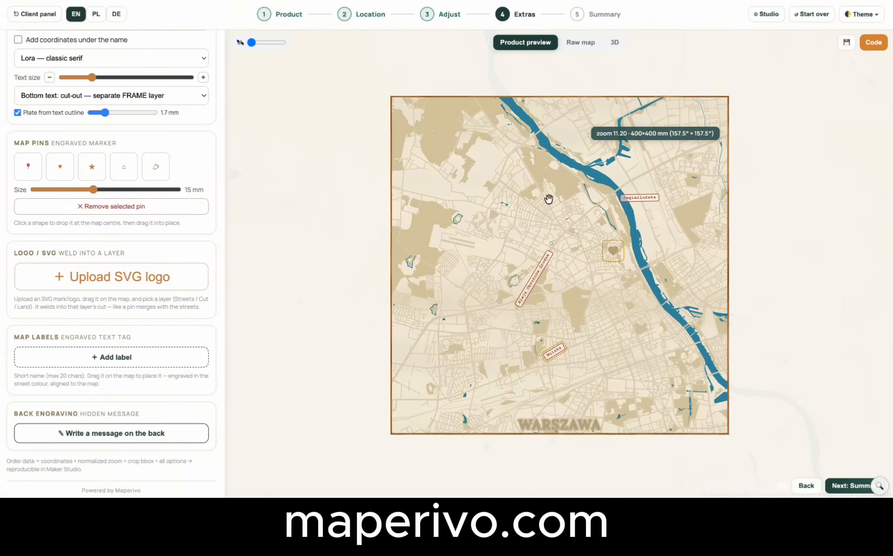
{"action": "left_click_drag", "start_coordinate": [604, 324], "coordinate": [575, 310]}
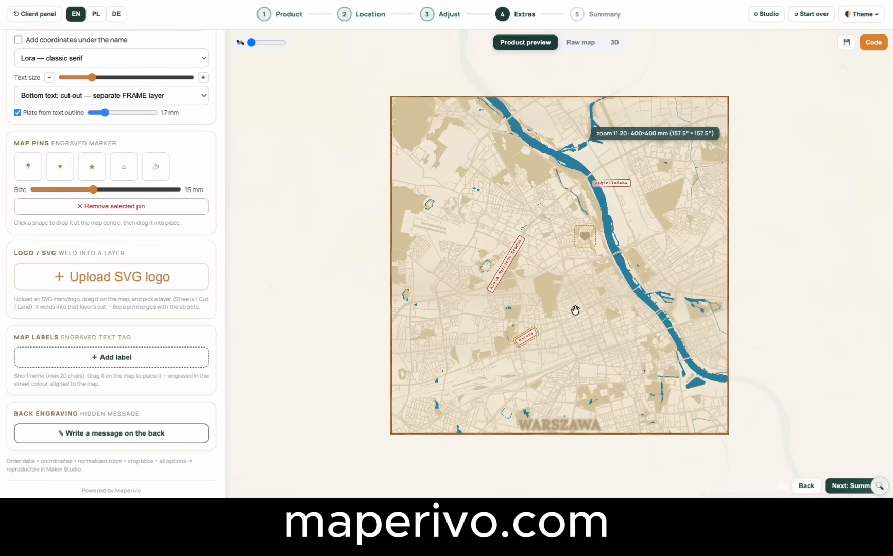
Add a map label reading "First time met" and place it just below the heart pin.
{"action": "left_click", "coordinate": [101, 363]}
{"action": "left_click_drag", "start_coordinate": [562, 272], "coordinate": [586, 257]}
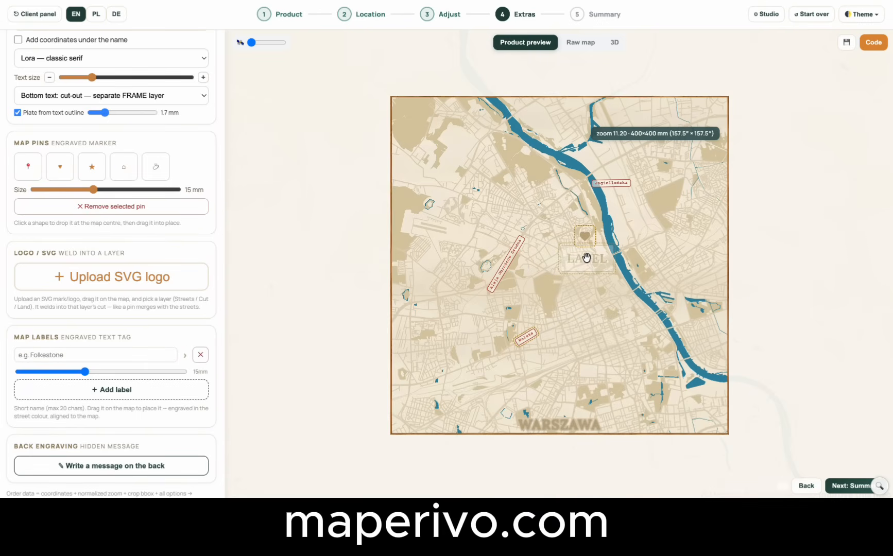
{"action": "left_click", "coordinate": [88, 354]}
{"action": "type", "text": "Fi"}
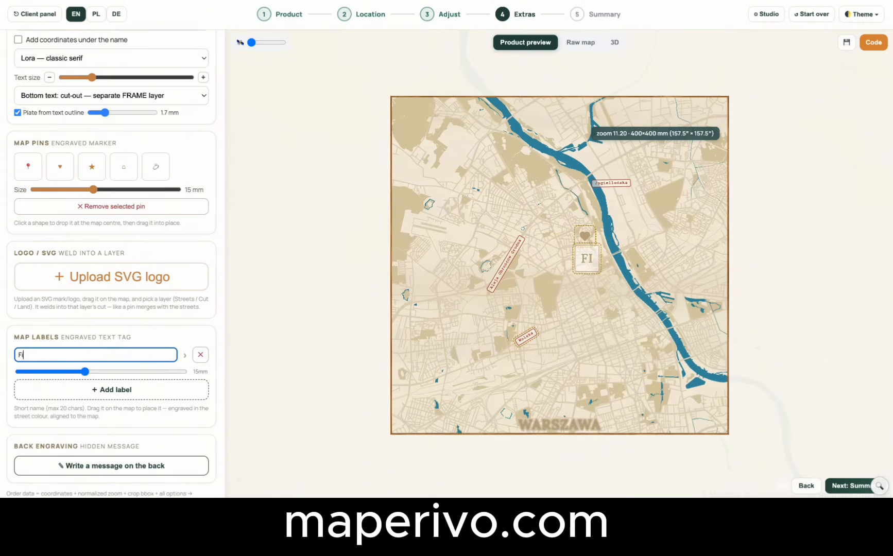
{"action": "type", "text": "rst time"}
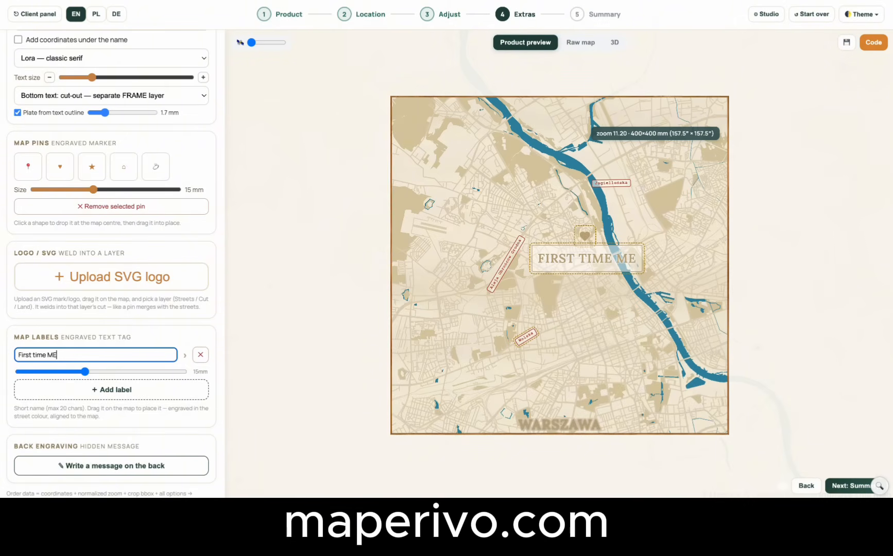
{"action": "type", "text": " met"}
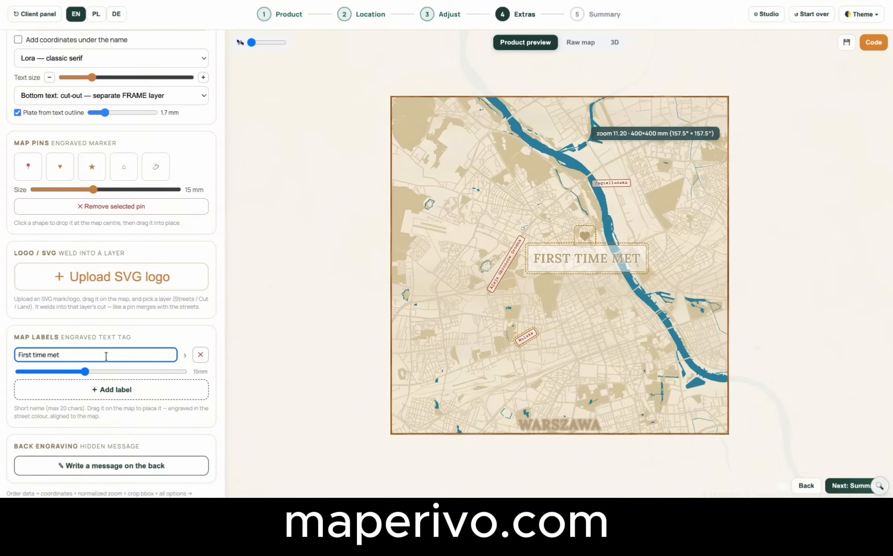
Keep Lora — classic serif for the "First time met" label, enable its Aa and outline options, and reduce its size to 7 mm.
{"action": "left_click", "coordinate": [187, 356]}
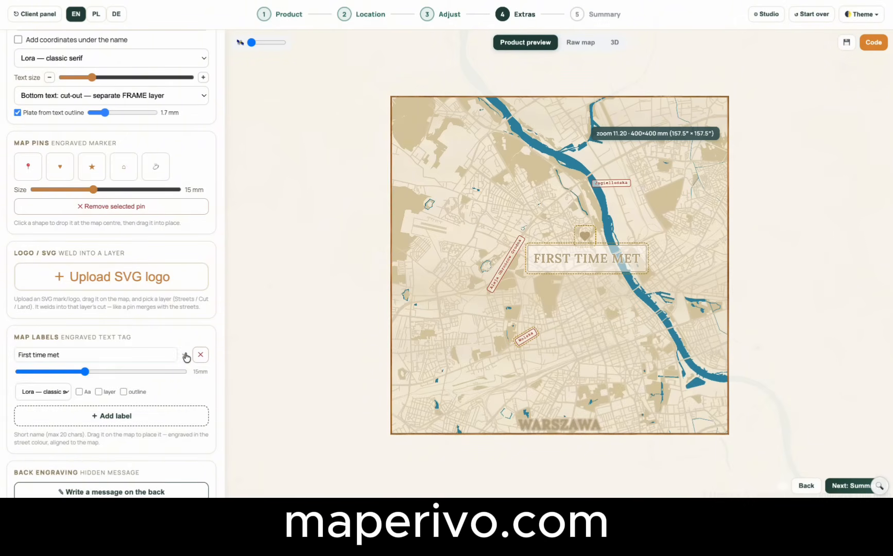
{"action": "left_click", "coordinate": [63, 394]}
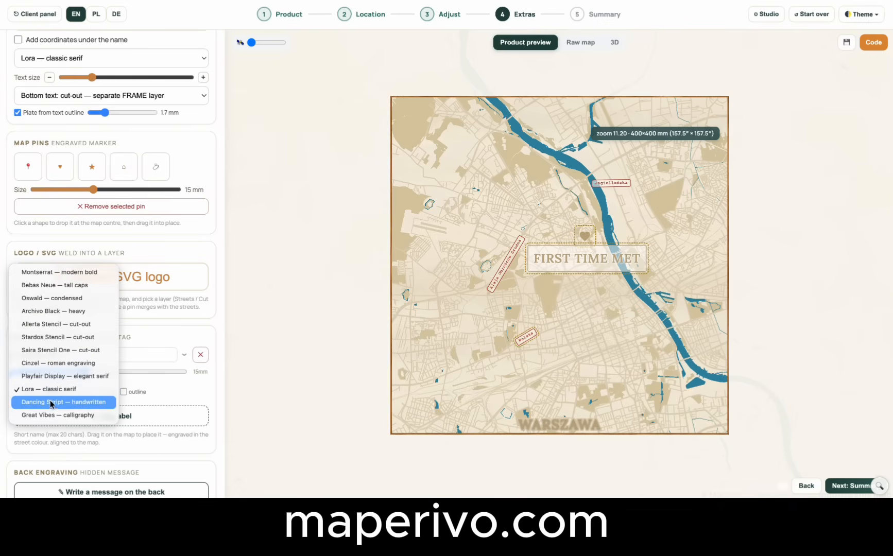
{"action": "left_click", "coordinate": [52, 391]}
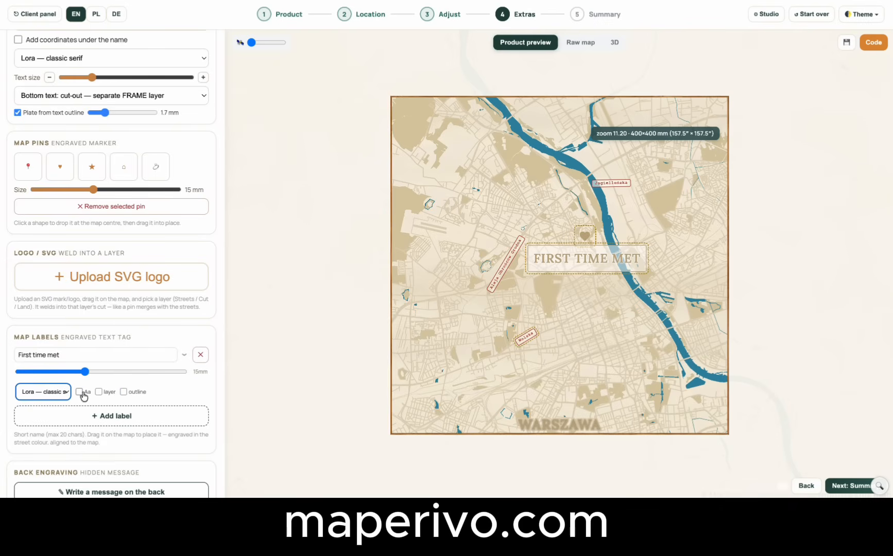
{"action": "left_click", "coordinate": [82, 394]}
{"action": "left_click", "coordinate": [124, 393]}
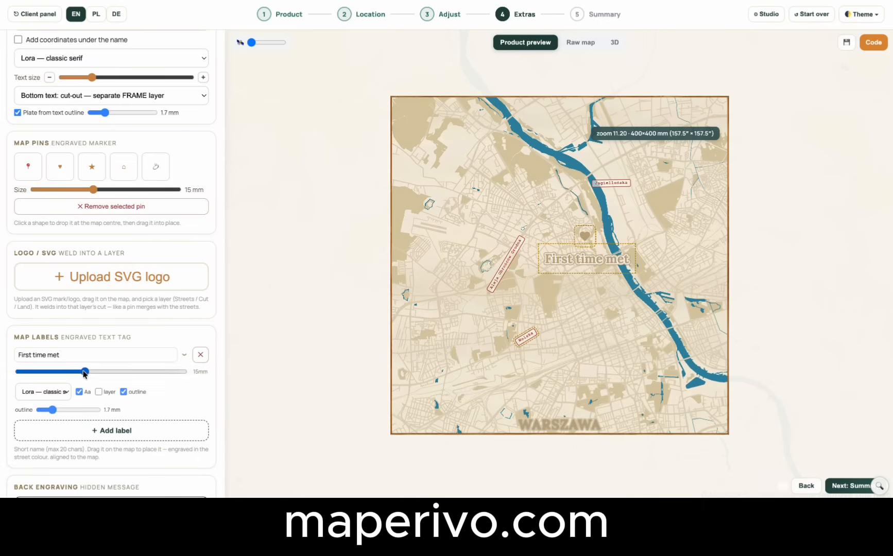
{"action": "left_click_drag", "start_coordinate": [85, 373], "coordinate": [34, 372]}
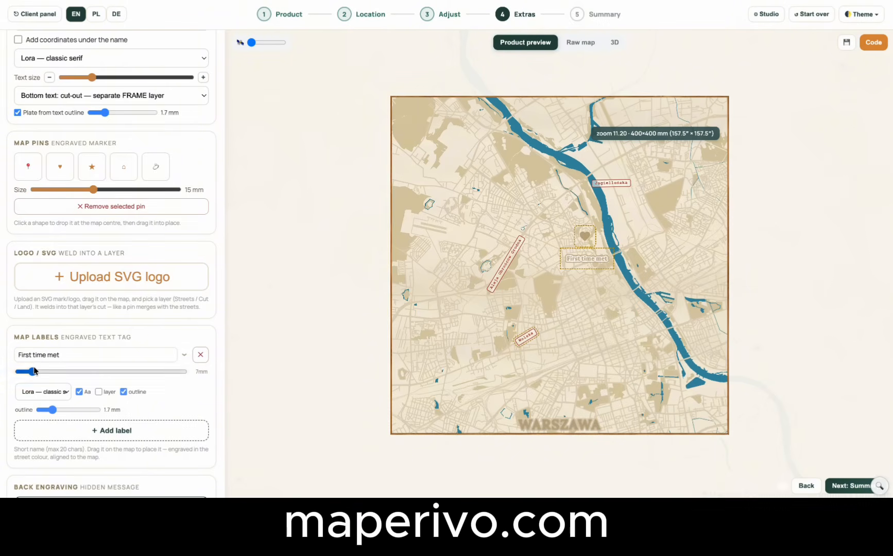
Move the "First time met" label up so it sits directly against the underside of the heart pin.
{"action": "left_click_drag", "start_coordinate": [598, 259], "coordinate": [586, 245]}
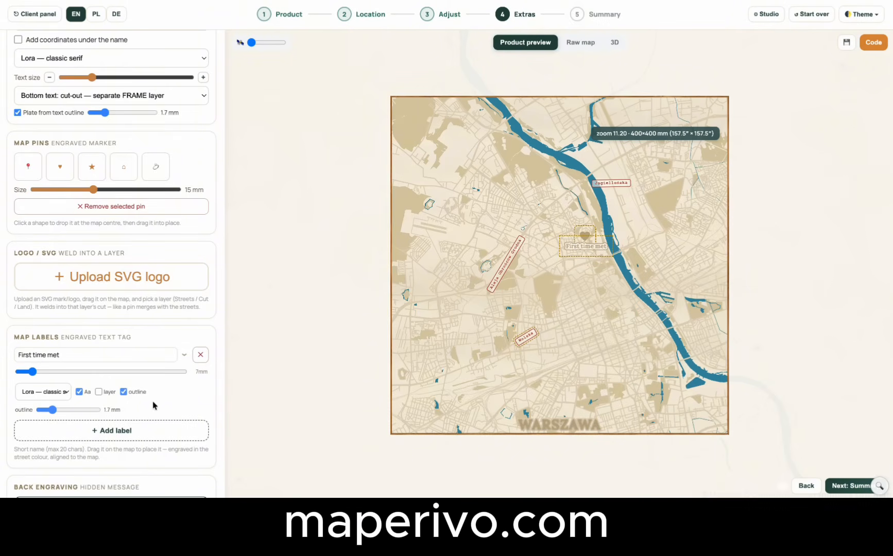
Add the hidden back engraving "I love you!!!" and return to the map preview.
{"action": "scroll", "coordinate": [156, 404], "scroll_direction": "down", "scroll_amount": 2}
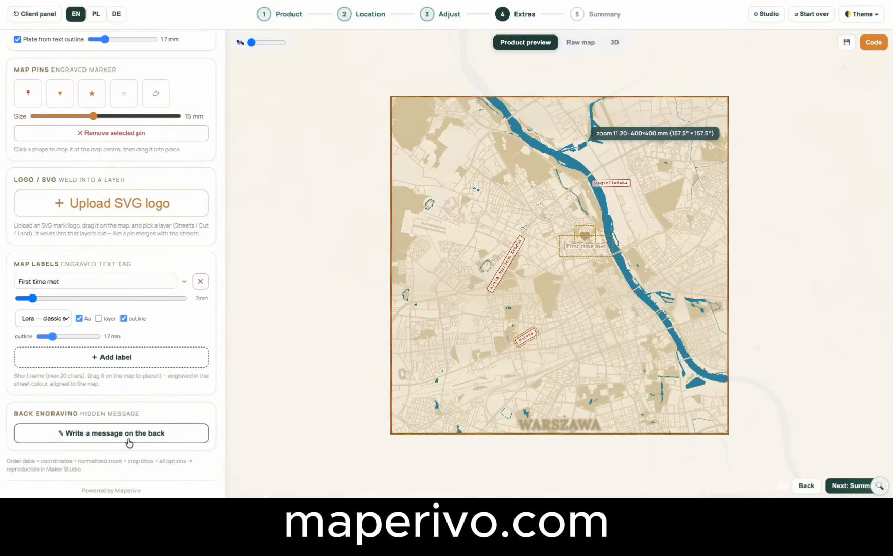
{"action": "left_click", "coordinate": [129, 442]}
{"action": "left_click", "coordinate": [104, 463]}
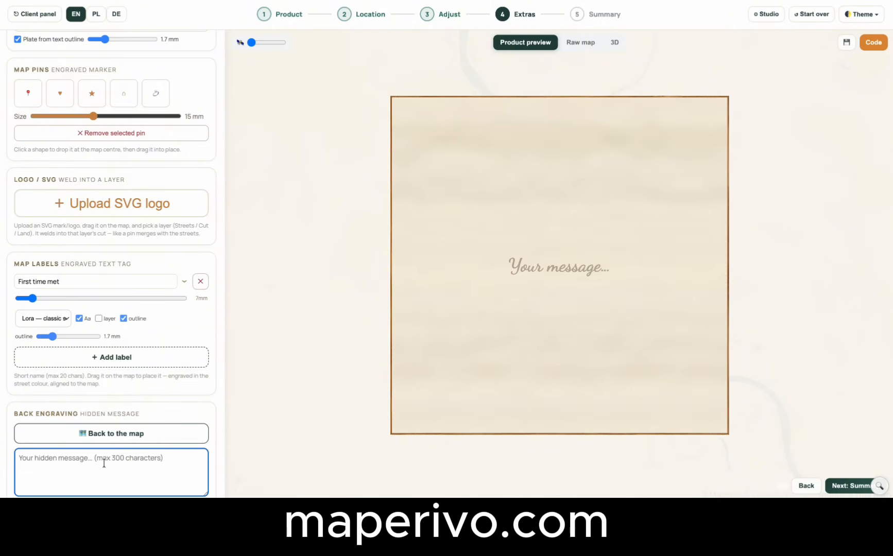
{"action": "type", "text": "I love yOu"}
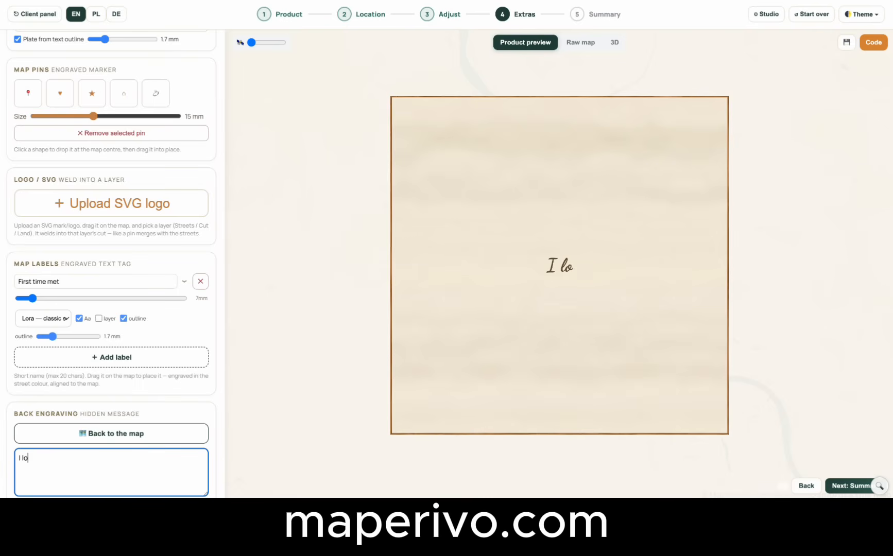
{"action": "key", "text": "BackSpace"}
{"action": "key", "text": "BackSpace"}
{"action": "key", "text": "BackSpace"}
{"action": "type", "text": "you!!"}
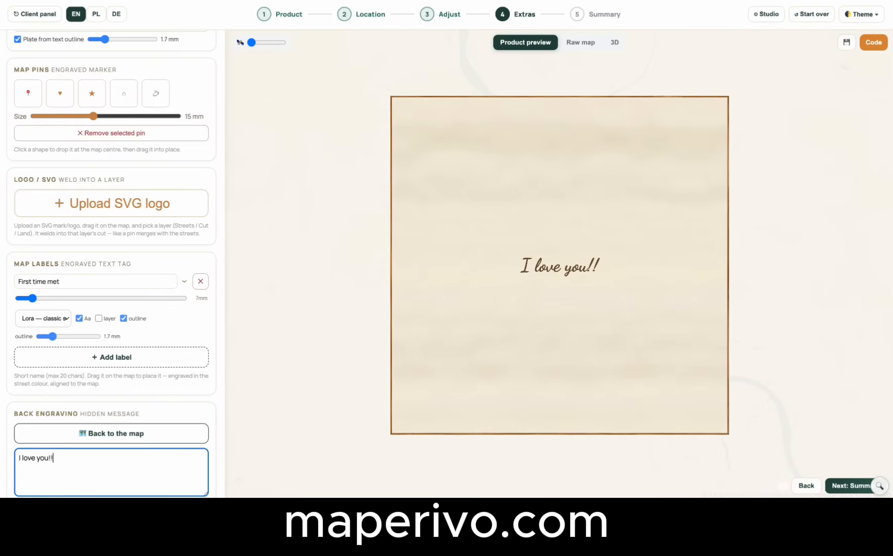
{"action": "type", "text": "!"}
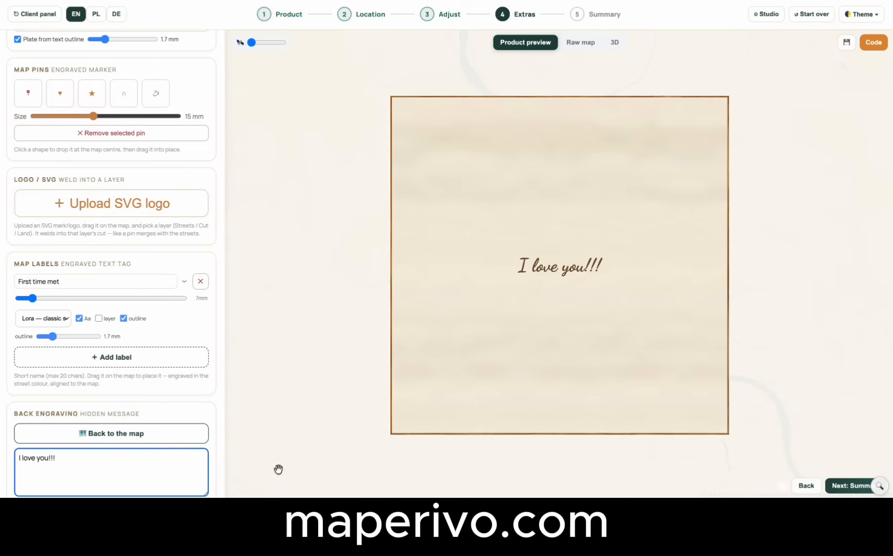
{"action": "left_click", "coordinate": [131, 435]}
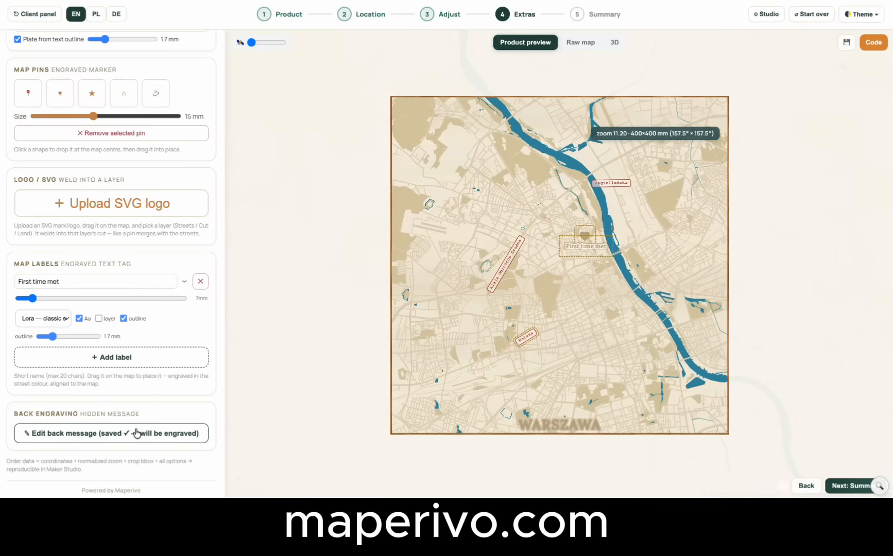
Proceed to the order summary, generate the Etsy order code for the design, and copy it.
{"action": "left_click", "coordinate": [848, 485]}
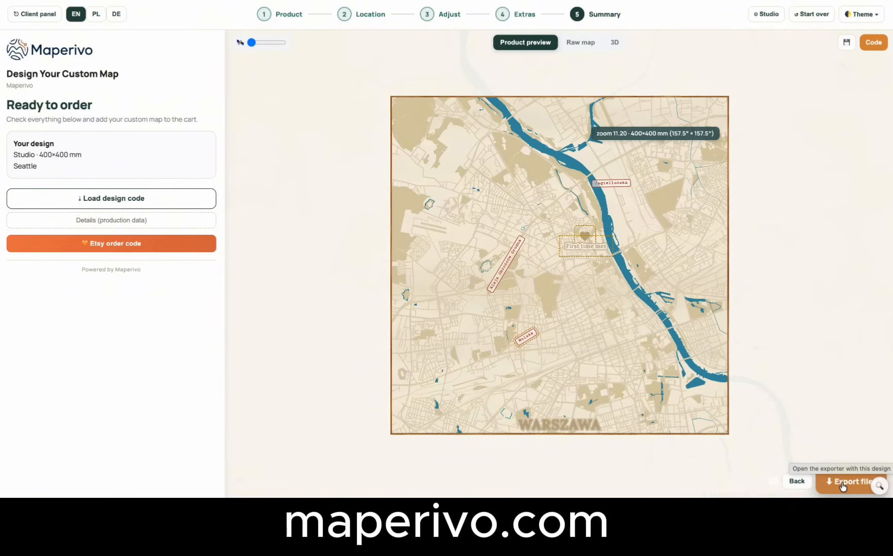
{"action": "left_click", "coordinate": [116, 243]}
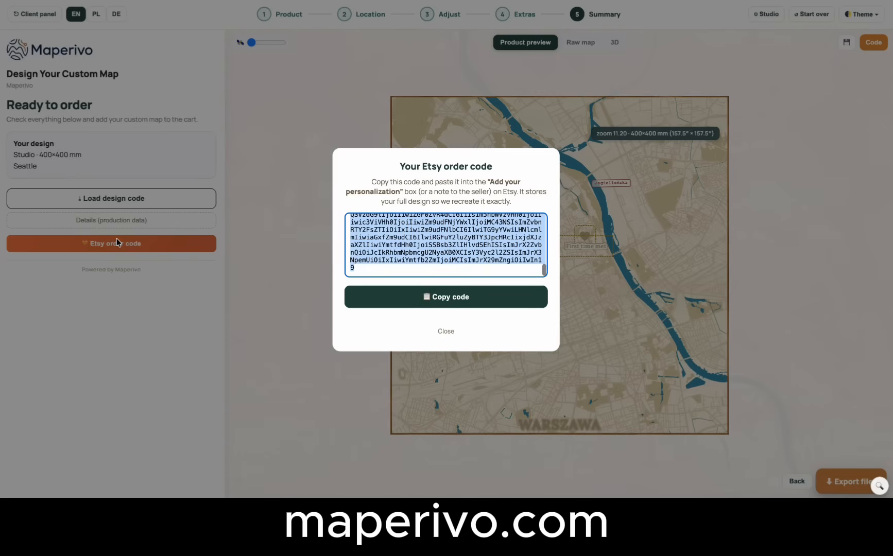
{"action": "left_click", "coordinate": [422, 306]}
{"action": "left_click", "coordinate": [443, 332]}
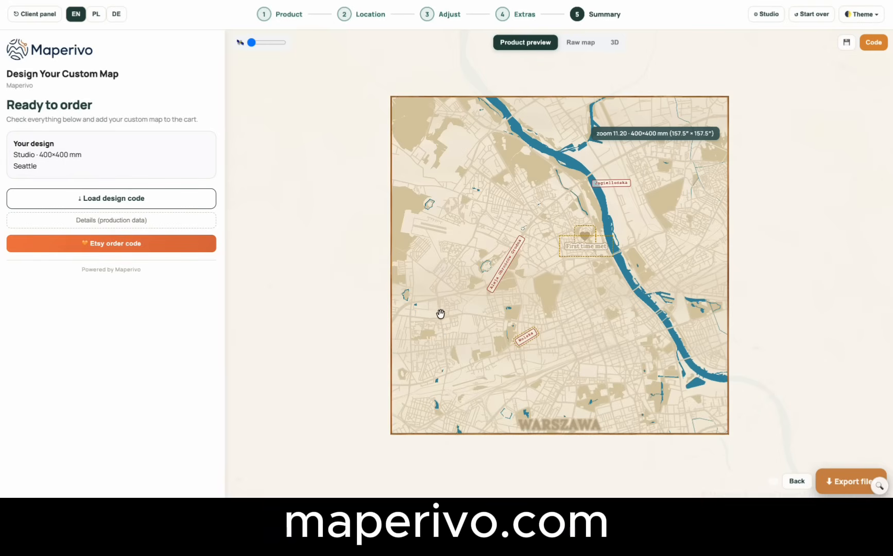
Start the configurator over, switch to the Studio editor, and load the design from the copied design code.
{"action": "left_click", "coordinate": [810, 16]}
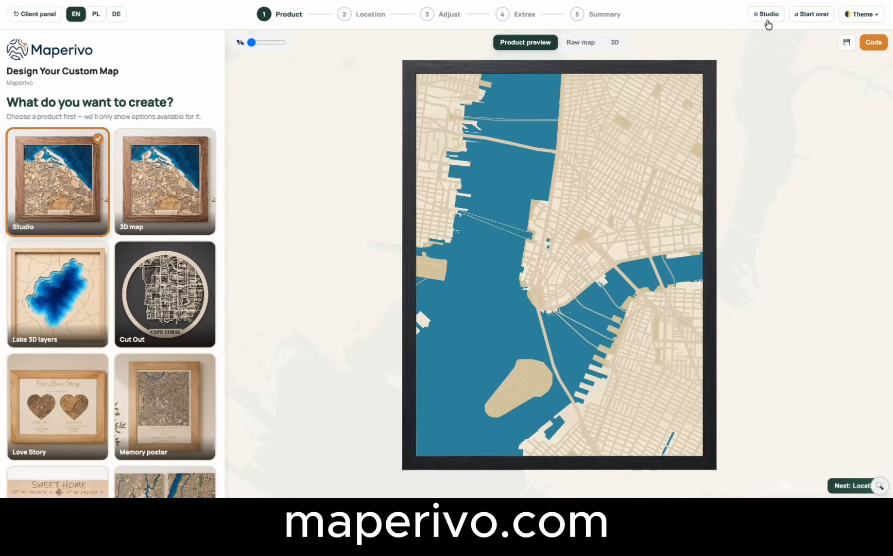
{"action": "left_click", "coordinate": [770, 18]}
{"action": "left_click", "coordinate": [806, 47]}
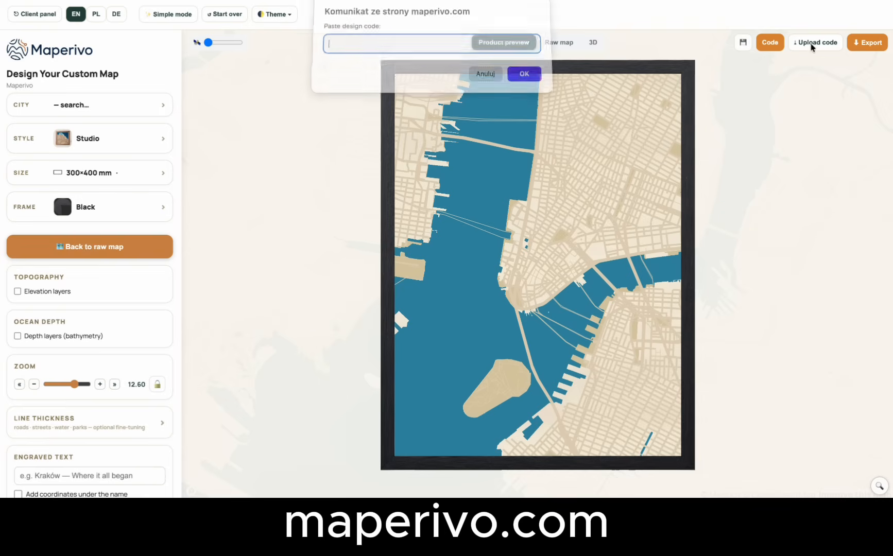
{"action": "key", "text": "ctrl+v"}
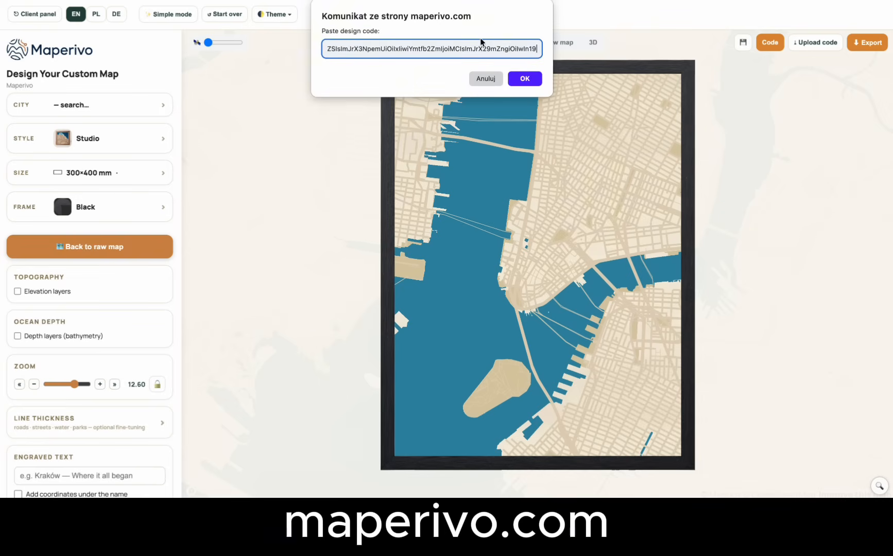
{"action": "key", "text": "Return"}
Review the reloaded design's settings from frame through back engraving, and return from the back message to the map preview.
{"action": "scroll", "coordinate": [137, 350], "scroll_direction": "down", "scroll_amount": 3}
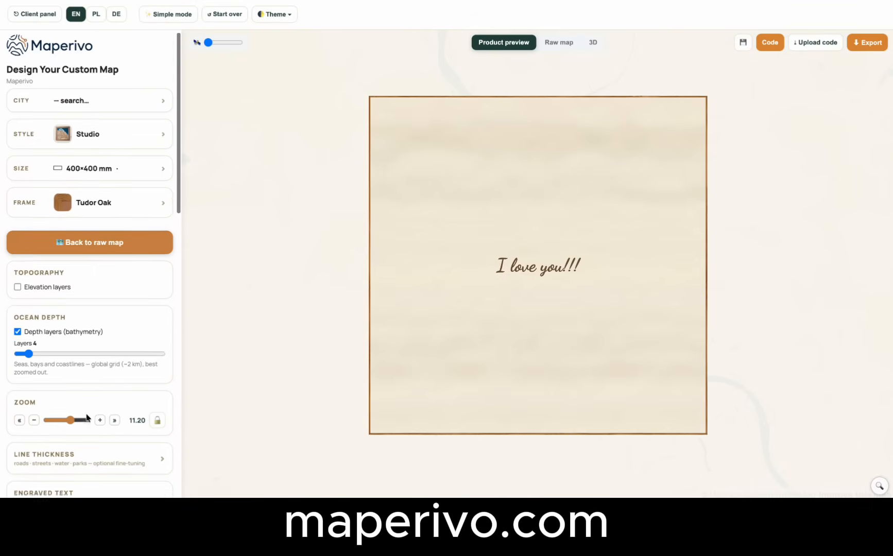
{"action": "scroll", "coordinate": [85, 440], "scroll_direction": "down", "scroll_amount": 5}
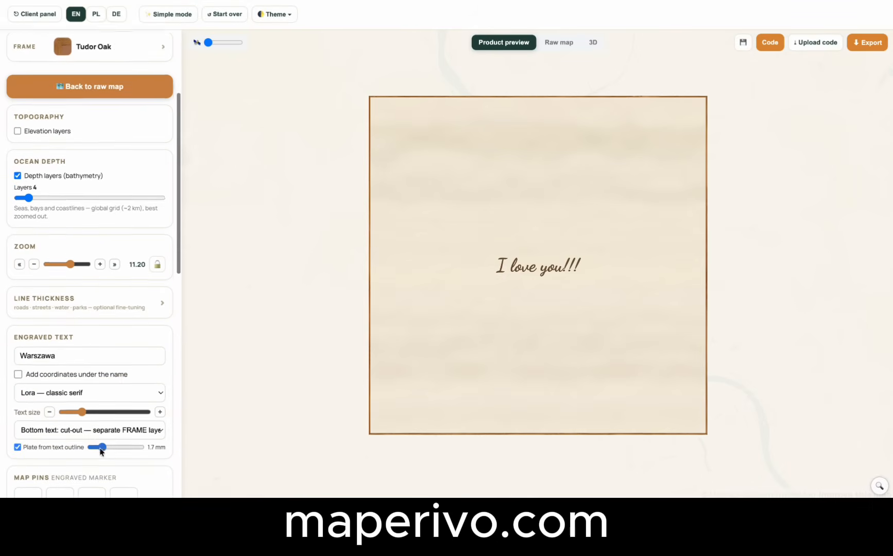
{"action": "scroll", "coordinate": [88, 385], "scroll_direction": "down", "scroll_amount": 6}
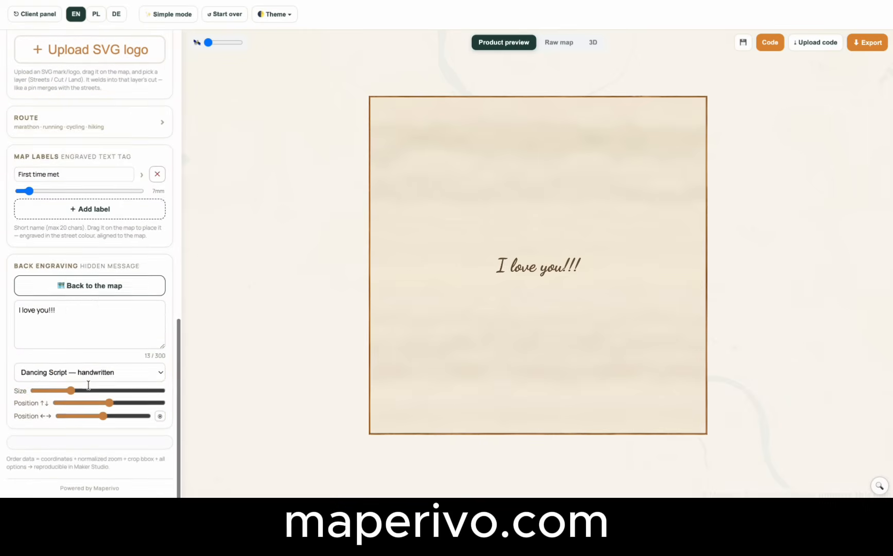
{"action": "left_click", "coordinate": [94, 290]}
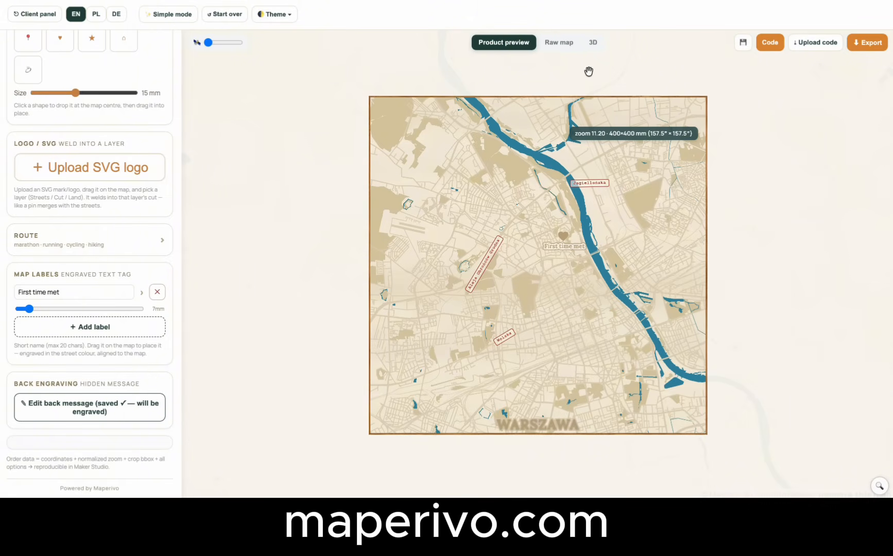
Send the design to the Production Exporter and generate its production files as separate layers in Standard mode.
{"action": "left_click", "coordinate": [872, 44]}
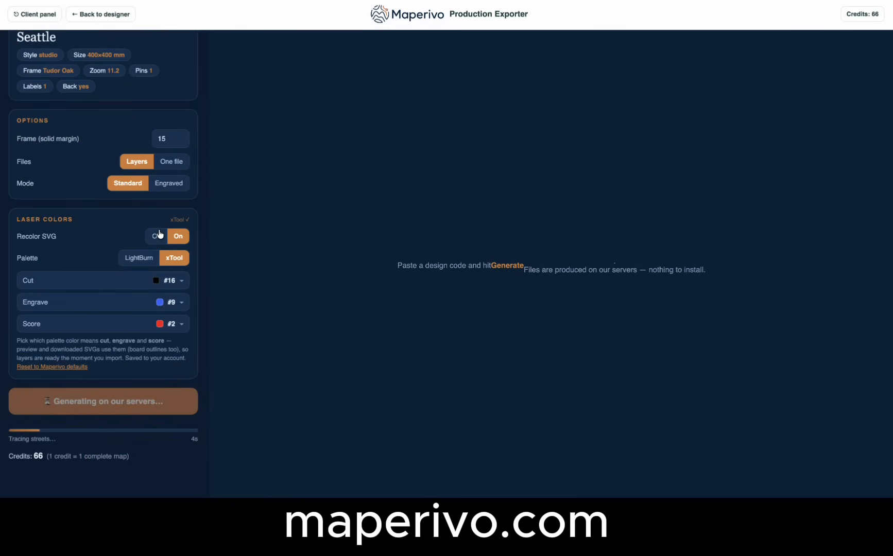
{"action": "scroll", "coordinate": [159, 232], "scroll_direction": "up", "scroll_amount": 3}
{"action": "scroll", "coordinate": [160, 233], "scroll_direction": "down", "scroll_amount": 3}
{"action": "scroll", "coordinate": [160, 235], "scroll_direction": "up", "scroll_amount": 3}
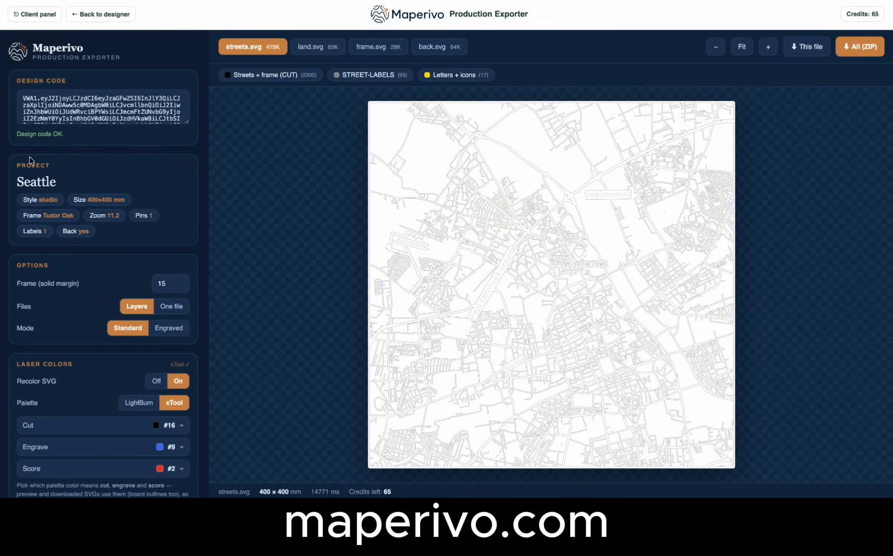
{"action": "scroll", "coordinate": [94, 259], "scroll_direction": "down", "scroll_amount": 2}
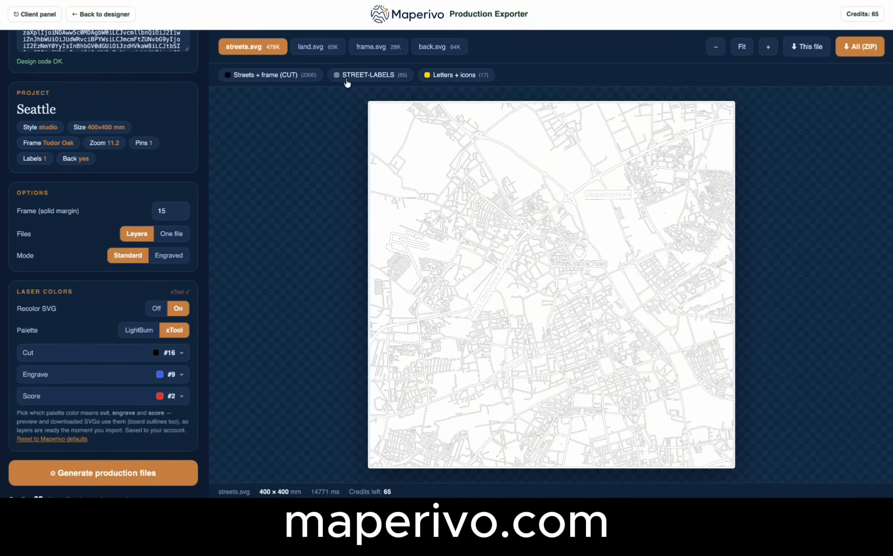
Set the solid frame margin to 10 and keep Standard mode after trying Engraved mode.
{"action": "left_click", "coordinate": [311, 48]}
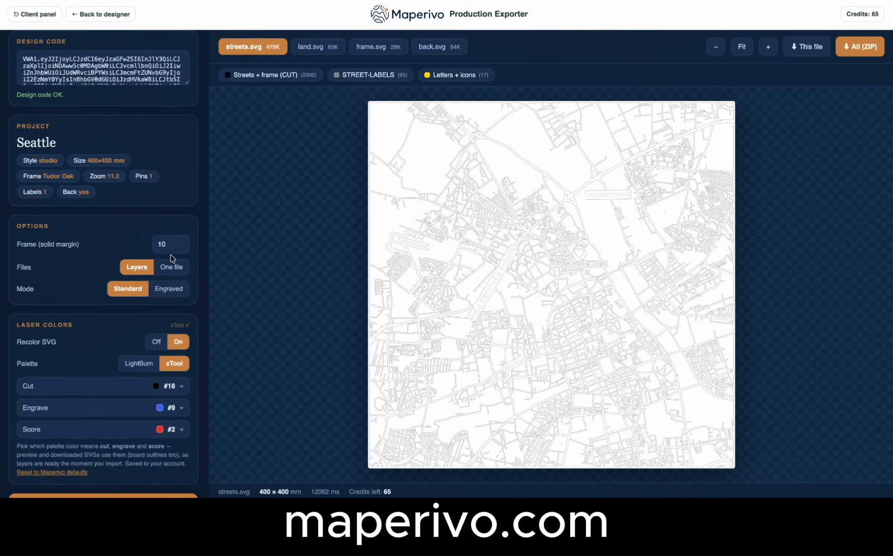
{"action": "left_click", "coordinate": [170, 291]}
{"action": "left_click", "coordinate": [126, 290]}
Examine the generated land, frame, back and streets SVG layers one by one.
{"action": "left_click", "coordinate": [309, 49]}
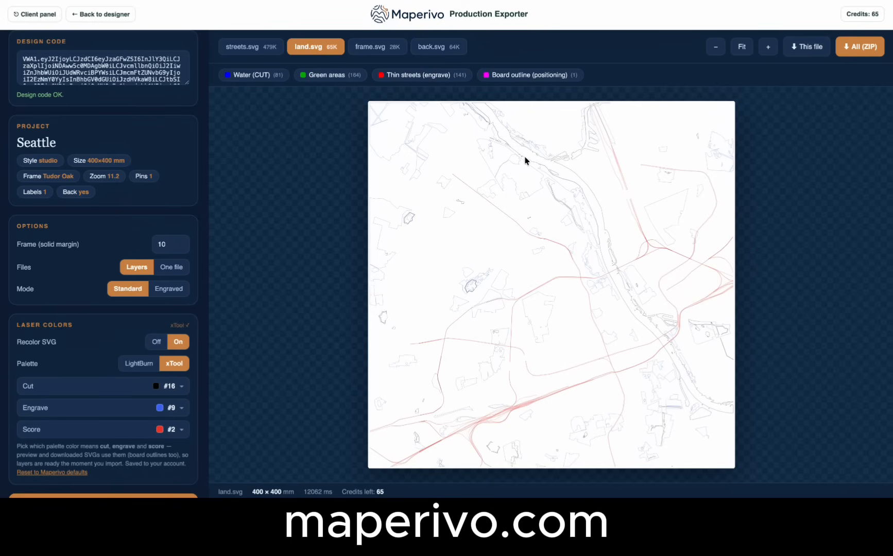
{"action": "left_click", "coordinate": [370, 50]}
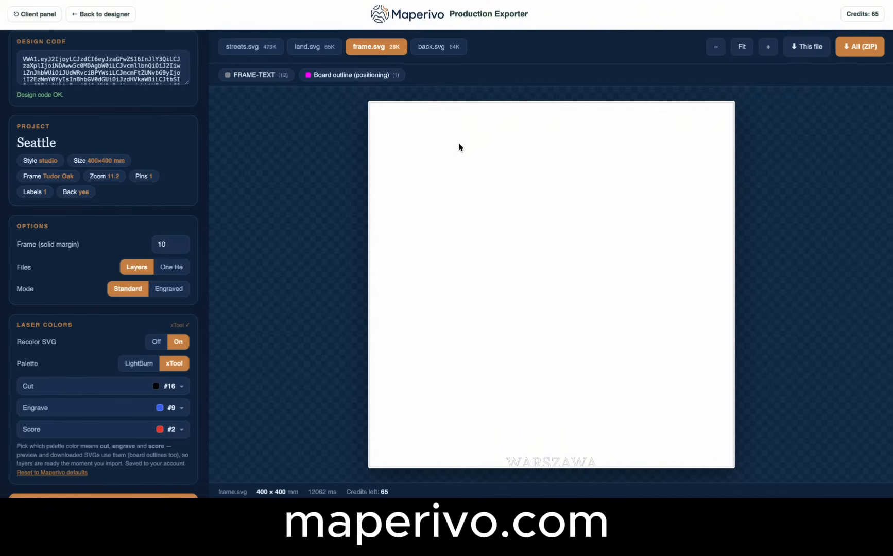
{"action": "left_click", "coordinate": [425, 49]}
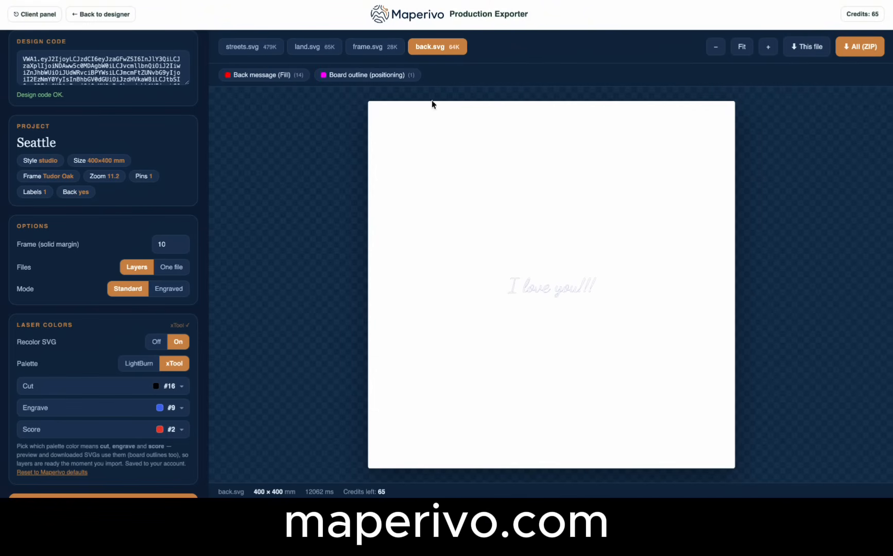
{"action": "left_click", "coordinate": [363, 50]}
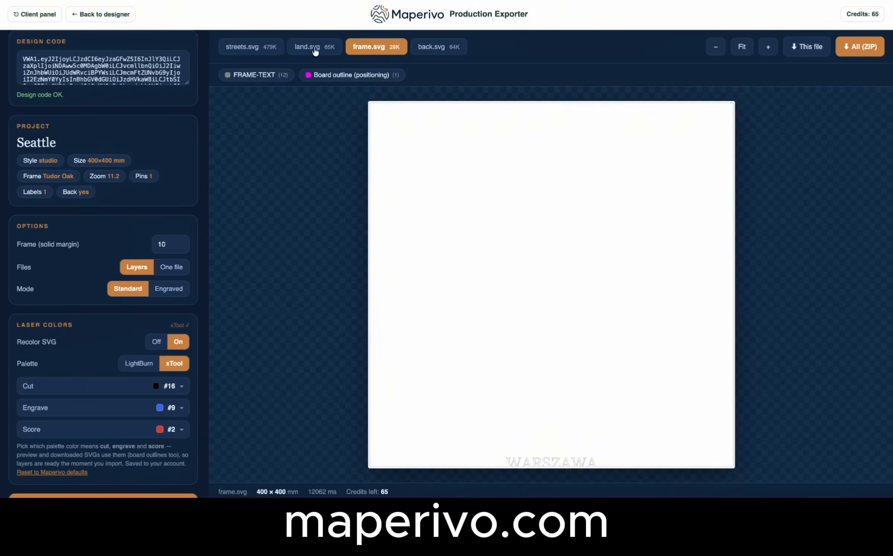
{"action": "left_click", "coordinate": [305, 49]}
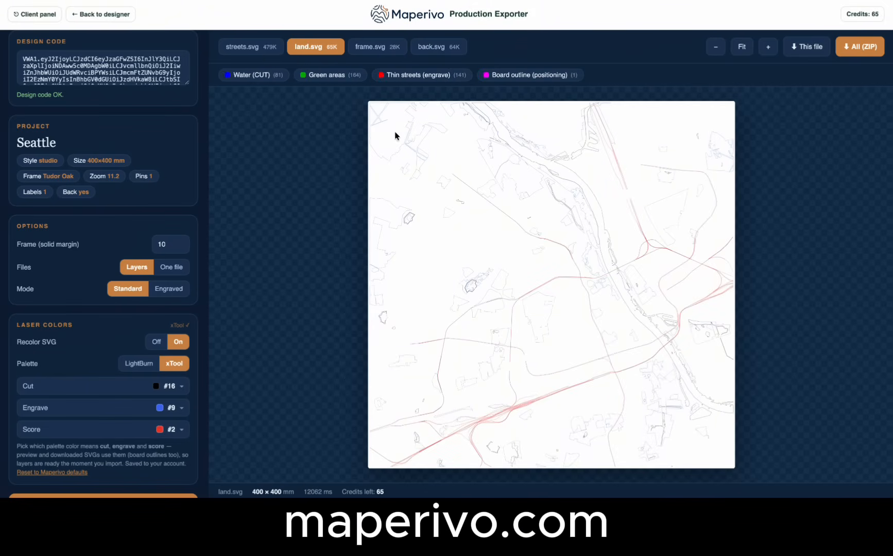
{"action": "left_click", "coordinate": [257, 52]}
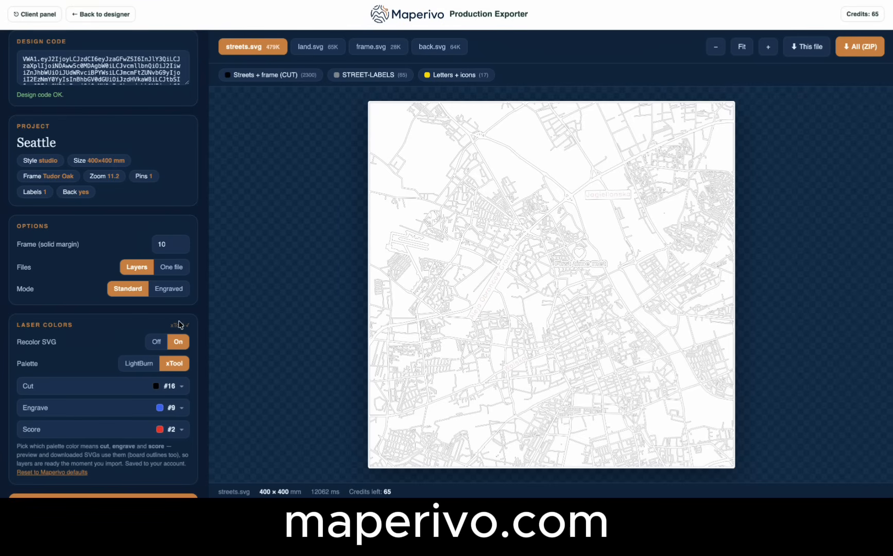
Download the streets, land, frame and back SVG layers as individual files.
{"action": "scroll", "coordinate": [140, 375], "scroll_direction": "down", "scroll_amount": 3}
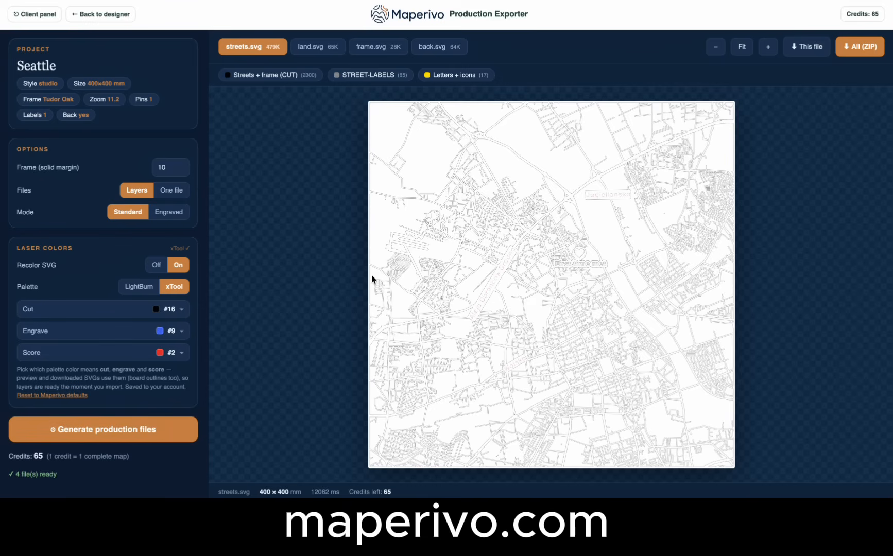
{"action": "left_click", "coordinate": [806, 46]}
{"action": "left_click", "coordinate": [313, 47]}
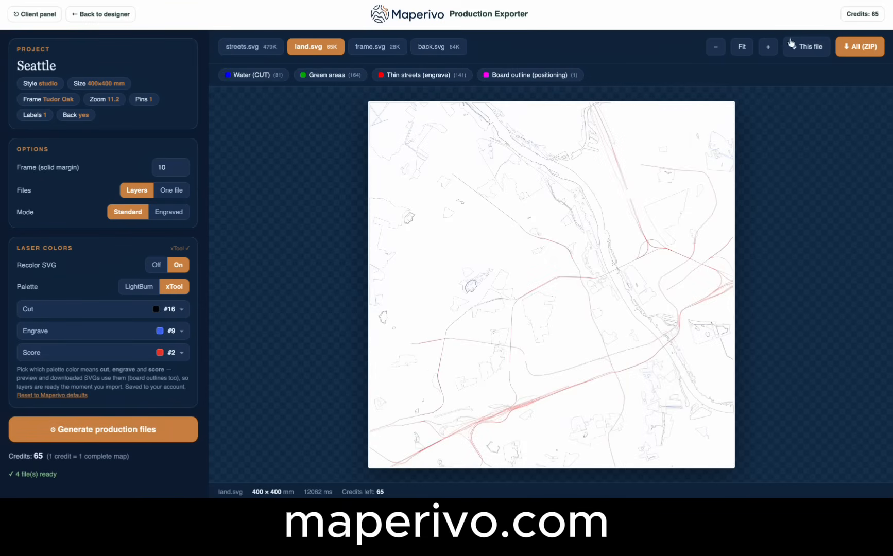
{"action": "left_click", "coordinate": [369, 47]}
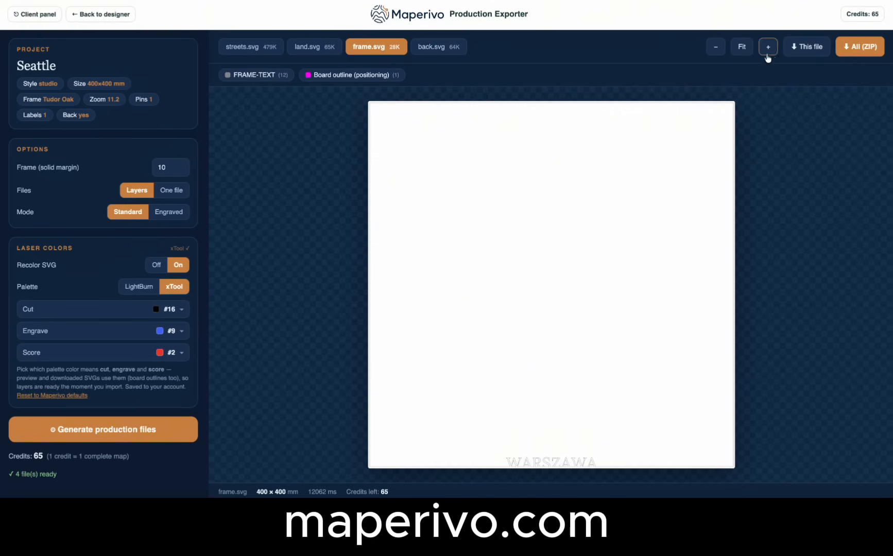
{"action": "left_click", "coordinate": [809, 47]}
{"action": "left_click", "coordinate": [432, 48]}
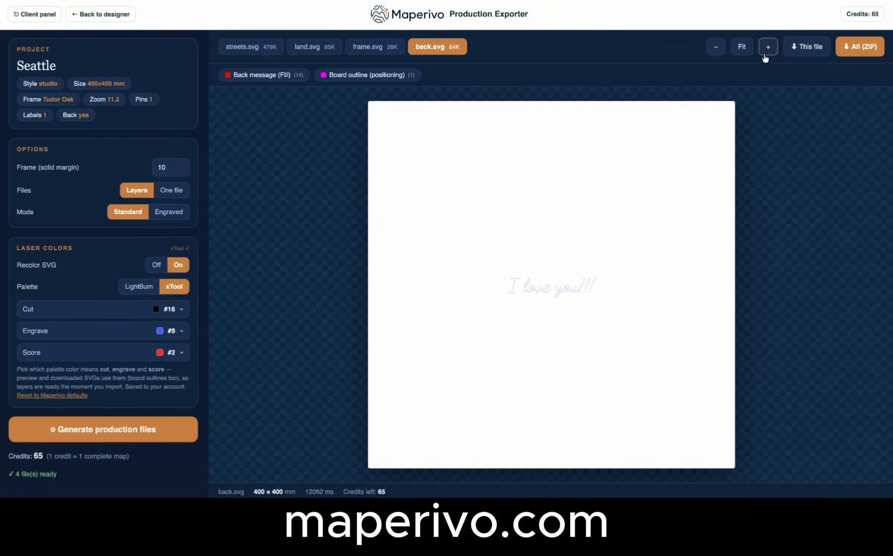
{"action": "left_click", "coordinate": [796, 49]}
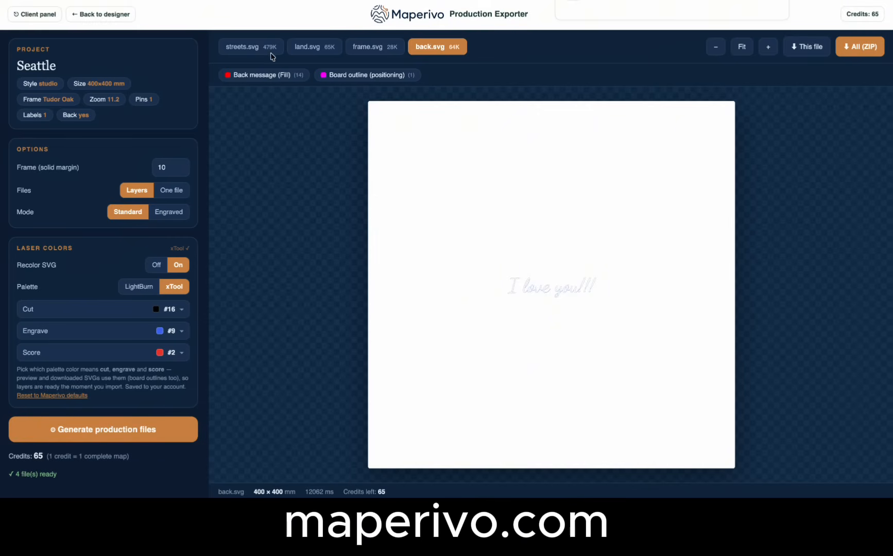
Change the export mode to Engraved and regenerate the production files.
{"action": "left_click", "coordinate": [239, 49]}
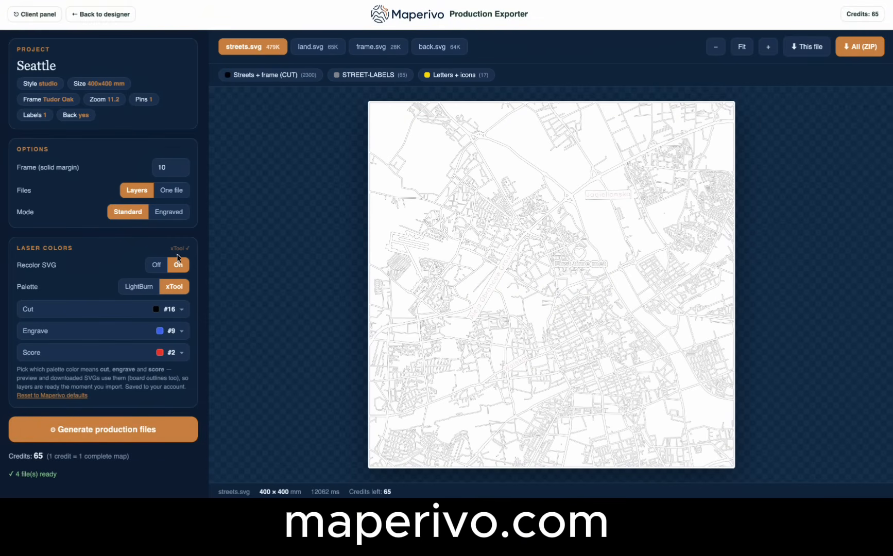
{"action": "left_click", "coordinate": [173, 212]}
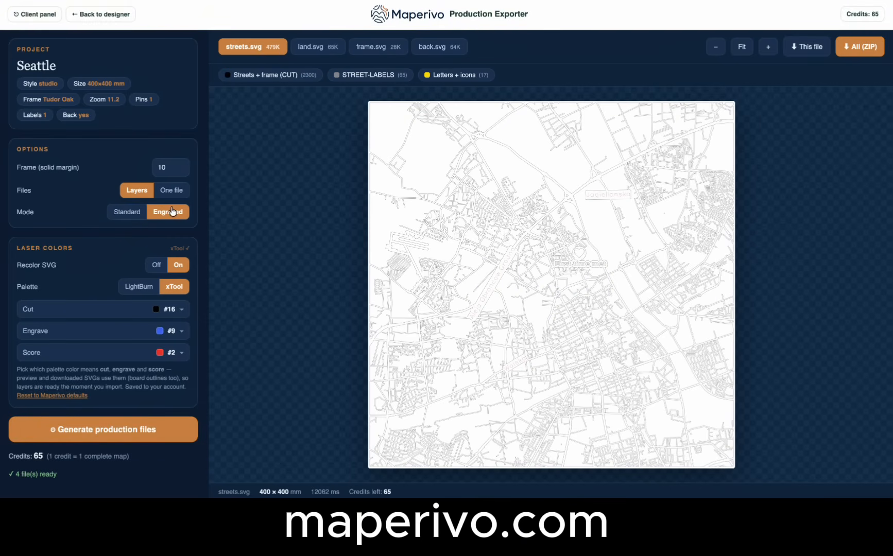
{"action": "left_click", "coordinate": [105, 428]}
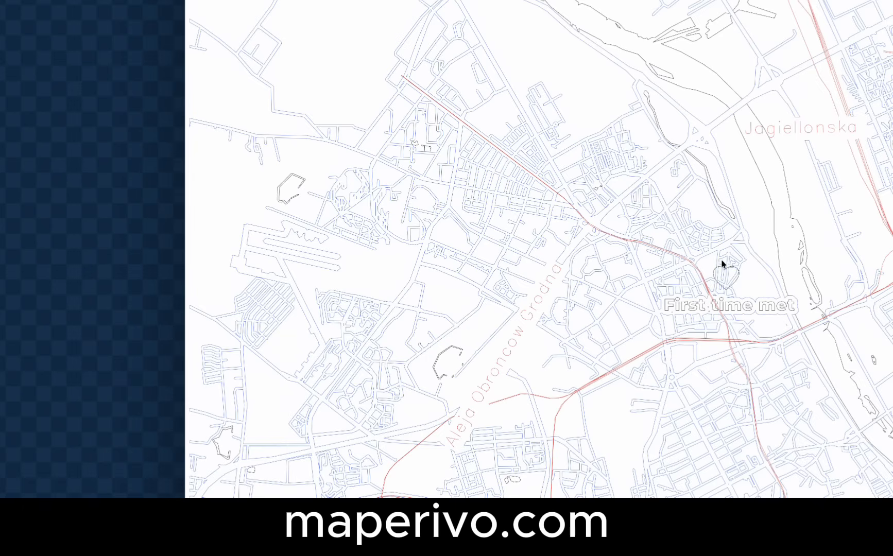
Examine the engraved-mode map.svg by toggling the visibility of its Streets (engrave) and Water holes (CUT) groups.
{"action": "scroll", "coordinate": [678, 247], "scroll_direction": "down", "scroll_amount": 2}
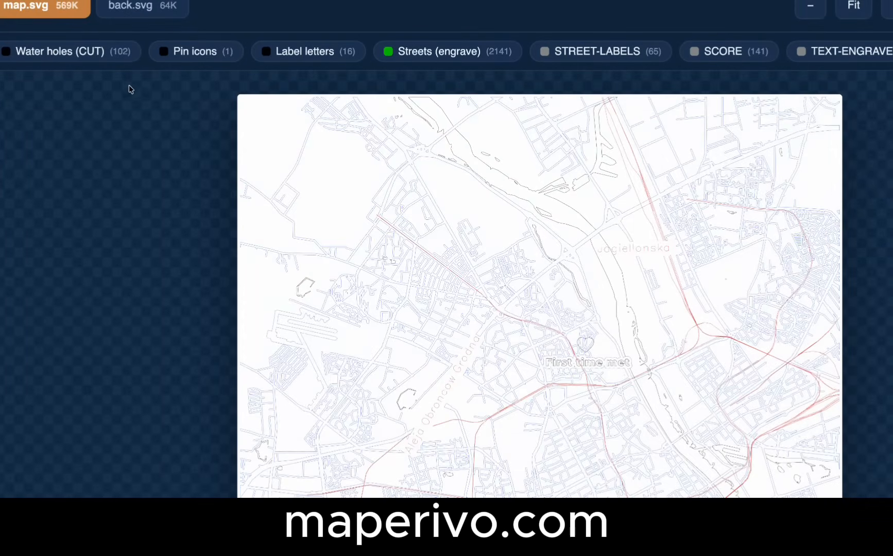
{"action": "left_click", "coordinate": [463, 52]}
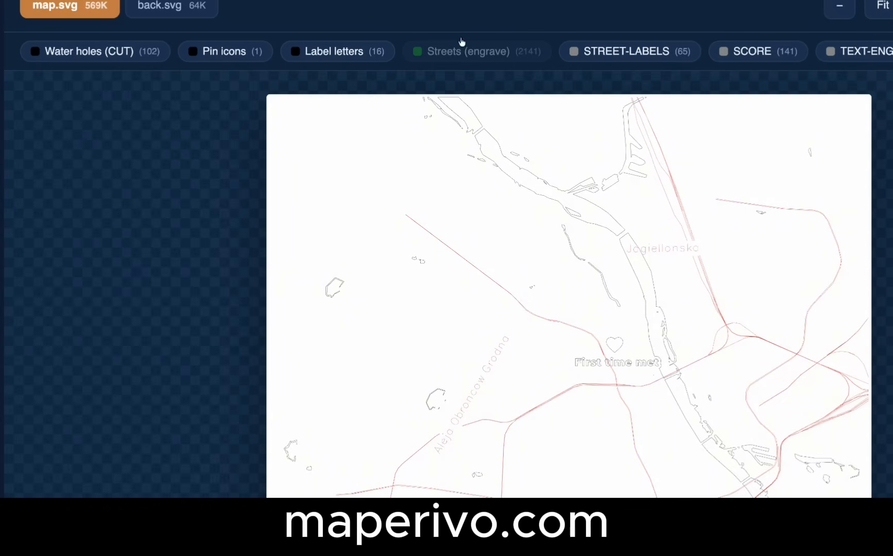
{"action": "left_click", "coordinate": [106, 54]}
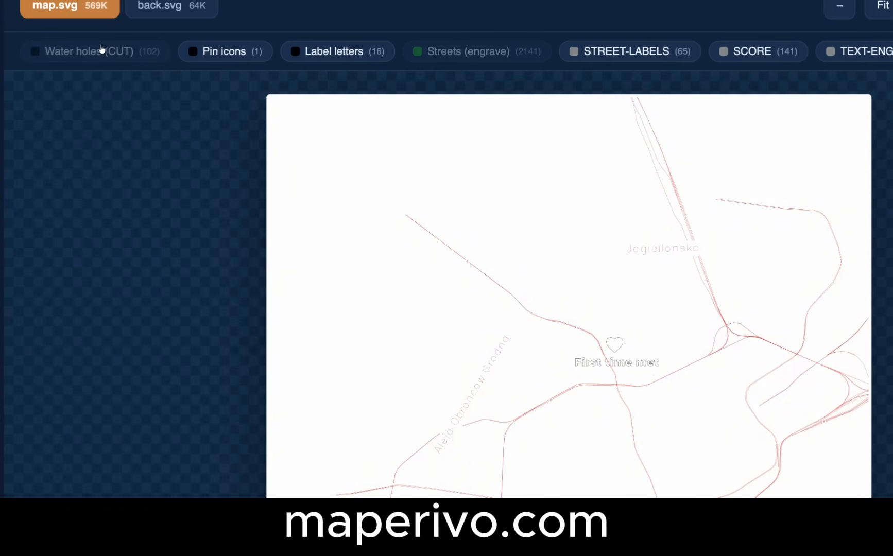
{"action": "left_click", "coordinate": [103, 50]}
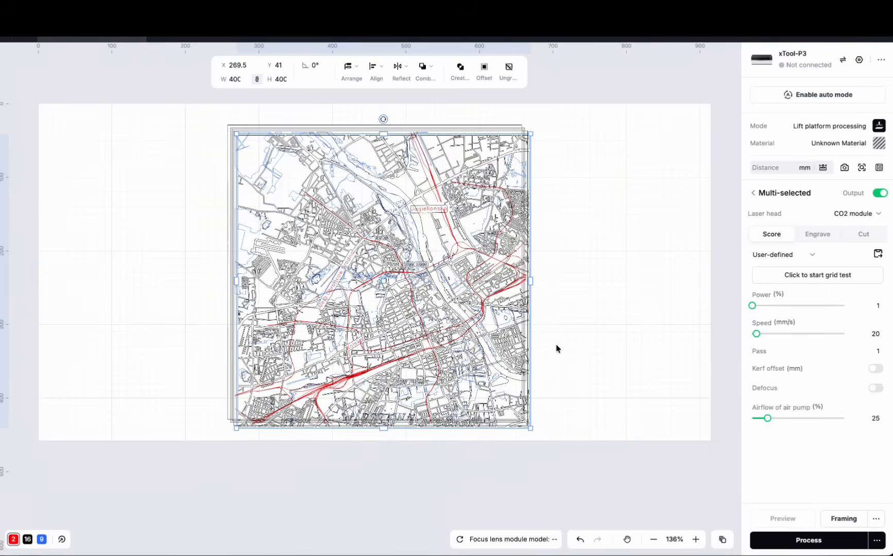
In the xTool laser software, pull the streets and "I love you!!!" back layers off opposite sides of the stacked 400 mm map layers.
{"action": "scroll", "coordinate": [556, 349], "scroll_direction": "down", "scroll_amount": 5}
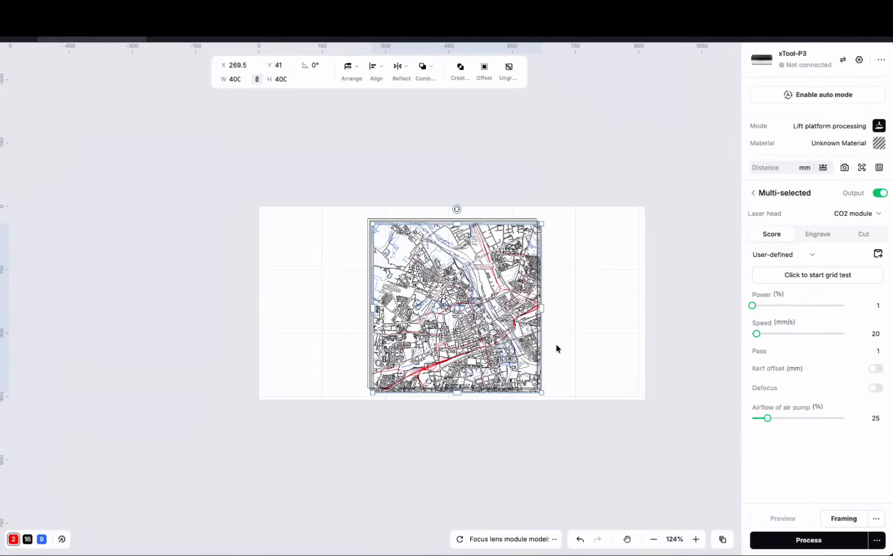
{"action": "left_click_drag", "start_coordinate": [466, 319], "coordinate": [153, 313]}
{"action": "left_click", "coordinate": [485, 305]}
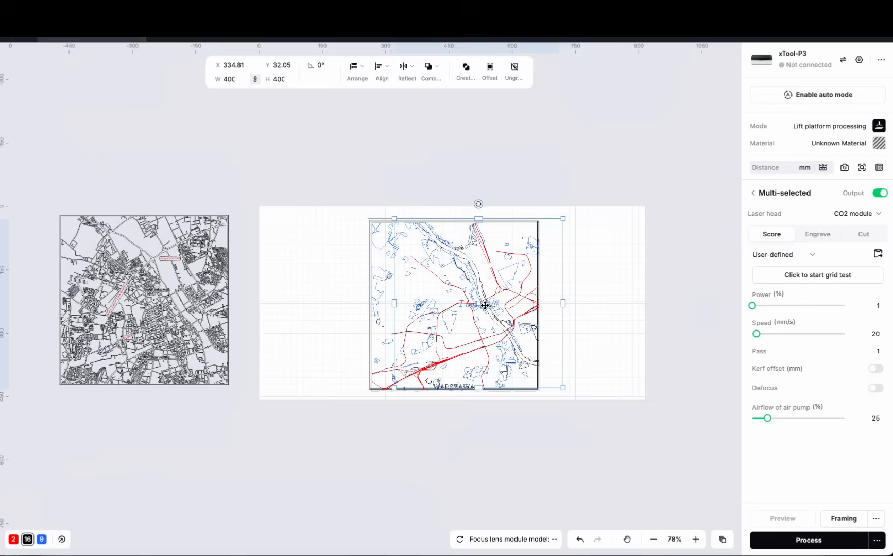
{"action": "left_click_drag", "start_coordinate": [485, 305], "coordinate": [656, 305]}
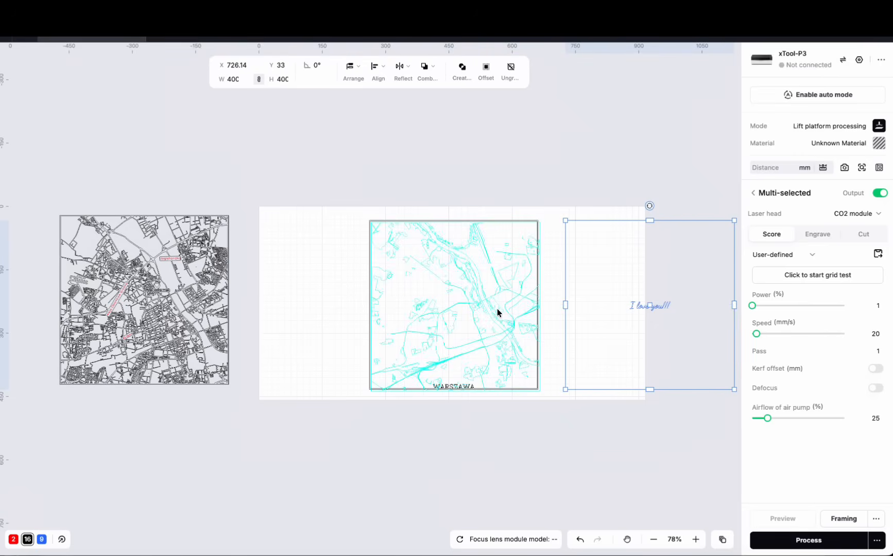
Place the land layer directly beside the streets layer and the WARSZAWA frame between the land and back layers.
{"action": "left_click_drag", "start_coordinate": [497, 312], "coordinate": [359, 303]}
{"action": "left_click", "coordinate": [466, 301]}
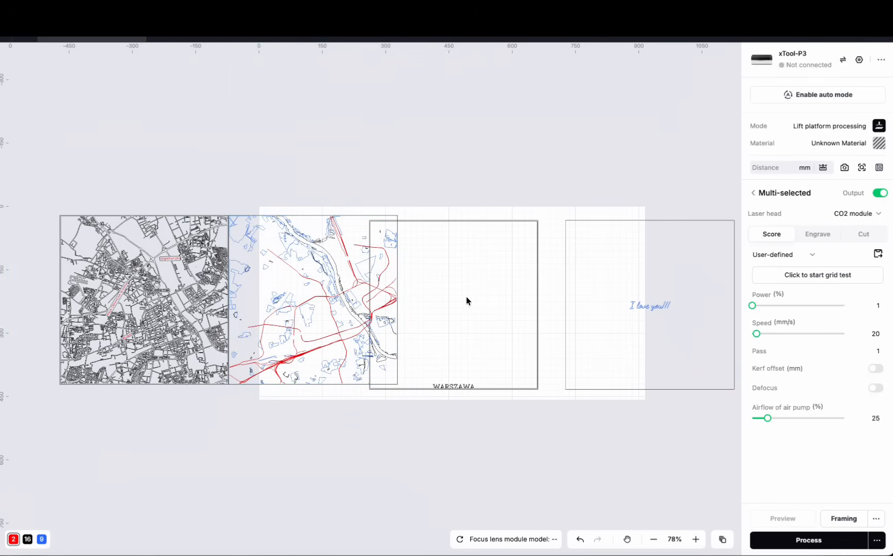
{"action": "left_click", "coordinate": [458, 220]}
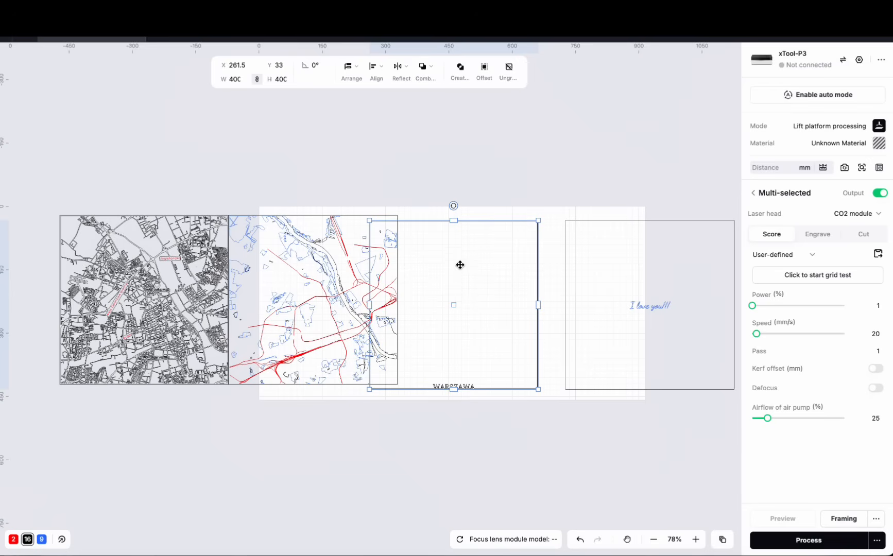
{"action": "left_click_drag", "start_coordinate": [454, 300], "coordinate": [484, 296]}
{"action": "left_click", "coordinate": [153, 394]}
Examine the streets layer's upper corner and the land layer's rail, water and park outlines up close.
{"action": "scroll", "coordinate": [36, 267], "scroll_direction": "up", "scroll_amount": 1}
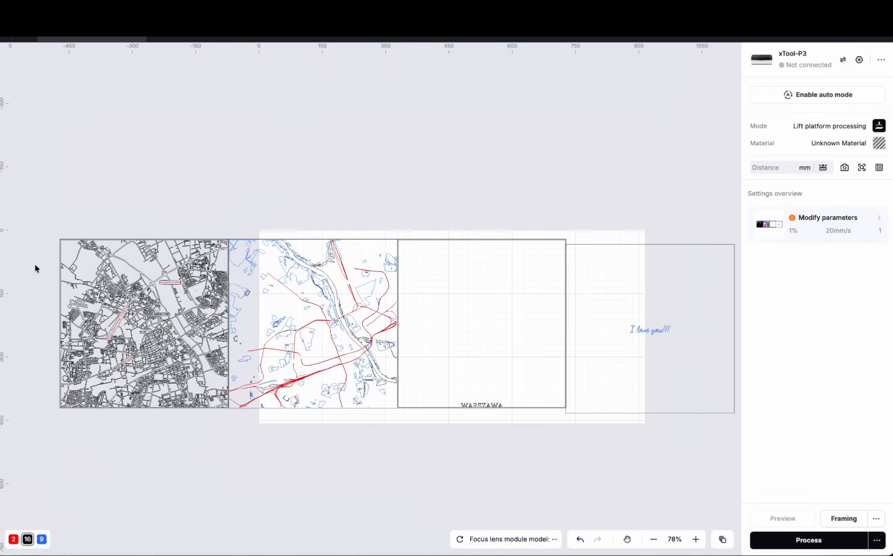
{"action": "scroll", "coordinate": [35, 269], "scroll_direction": "up", "scroll_amount": 6}
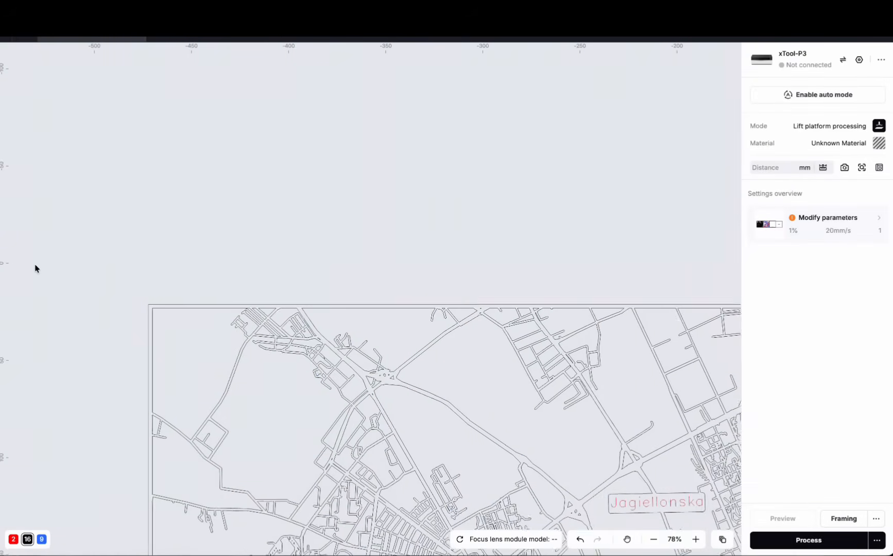
{"action": "scroll", "coordinate": [195, 343], "scroll_direction": "up", "scroll_amount": 2}
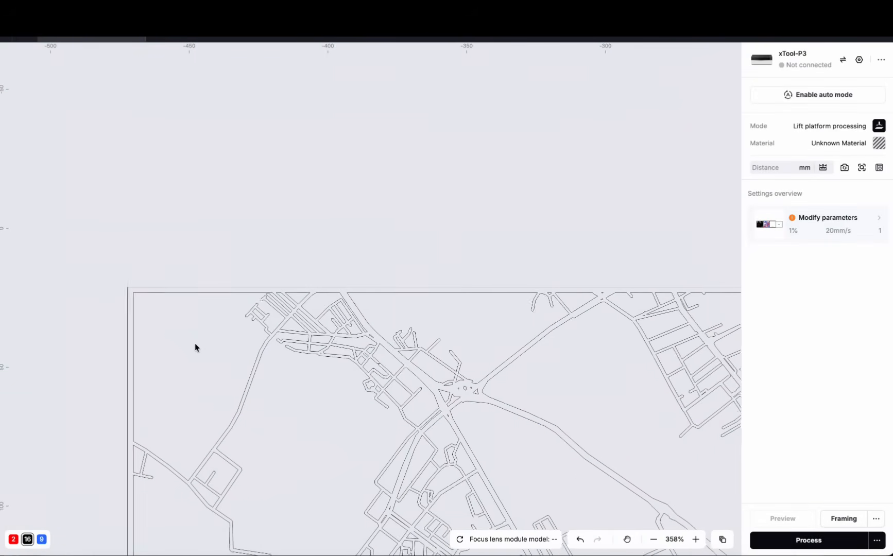
{"action": "scroll", "coordinate": [202, 305], "scroll_direction": "down", "scroll_amount": 6}
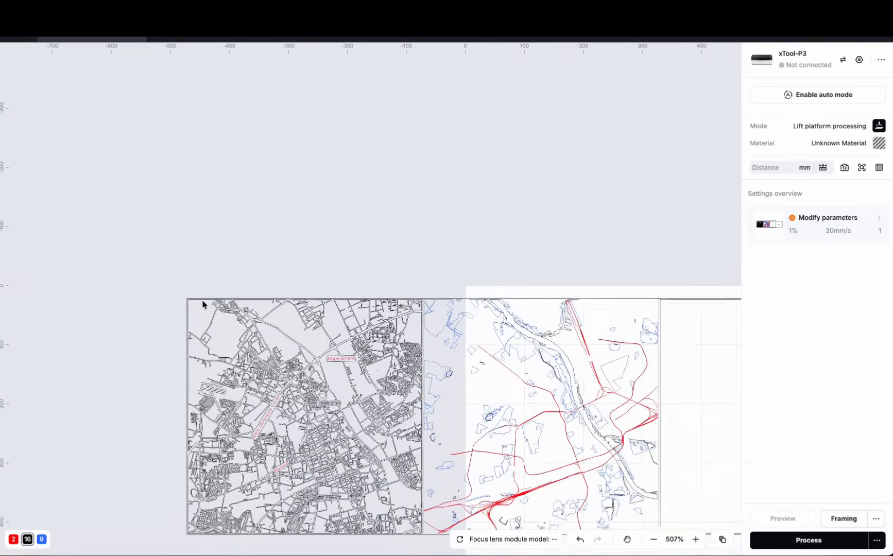
{"action": "scroll", "coordinate": [202, 305], "scroll_direction": "down", "scroll_amount": 4}
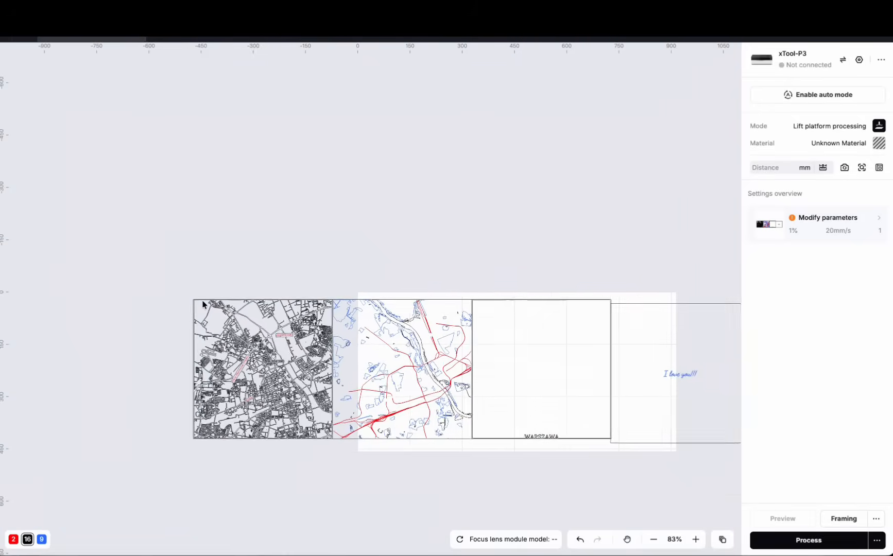
{"action": "scroll", "coordinate": [203, 305], "scroll_direction": "down", "scroll_amount": 2}
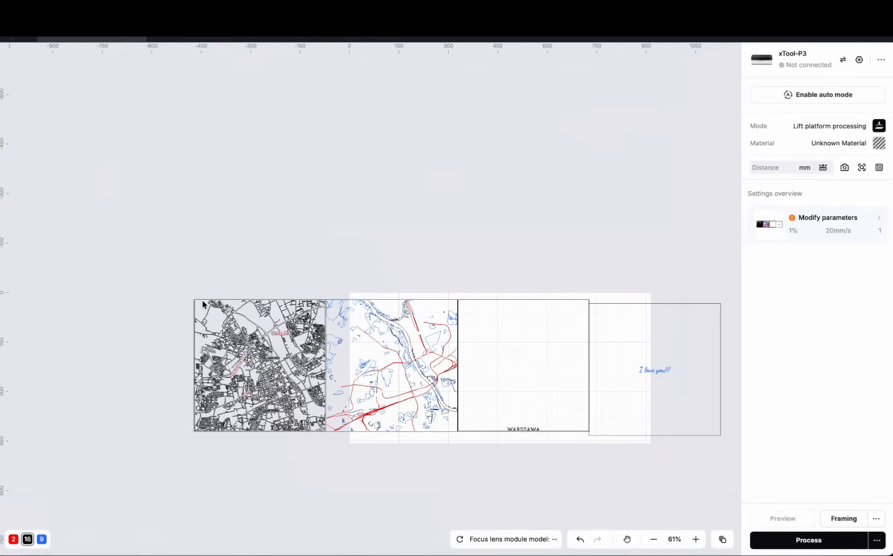
{"action": "scroll", "coordinate": [405, 425], "scroll_direction": "up", "scroll_amount": 2}
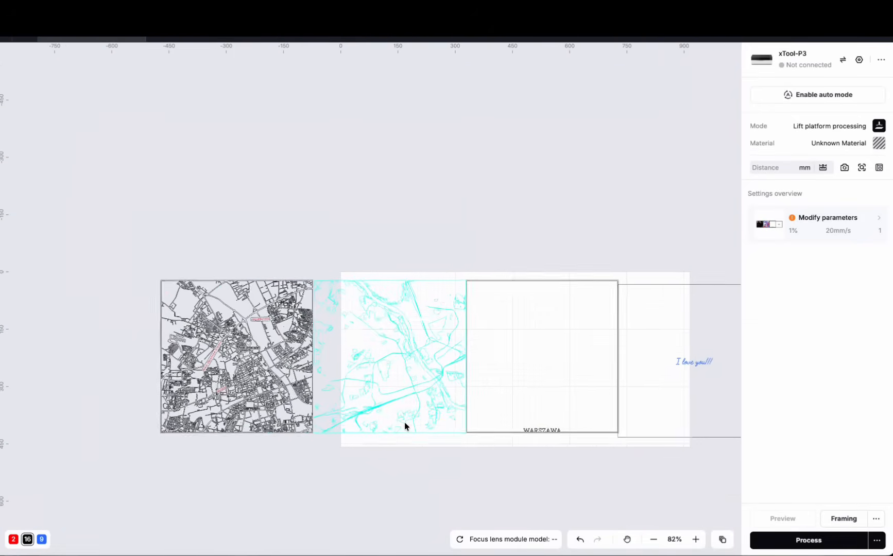
{"action": "scroll", "coordinate": [418, 384], "scroll_direction": "up", "scroll_amount": 3}
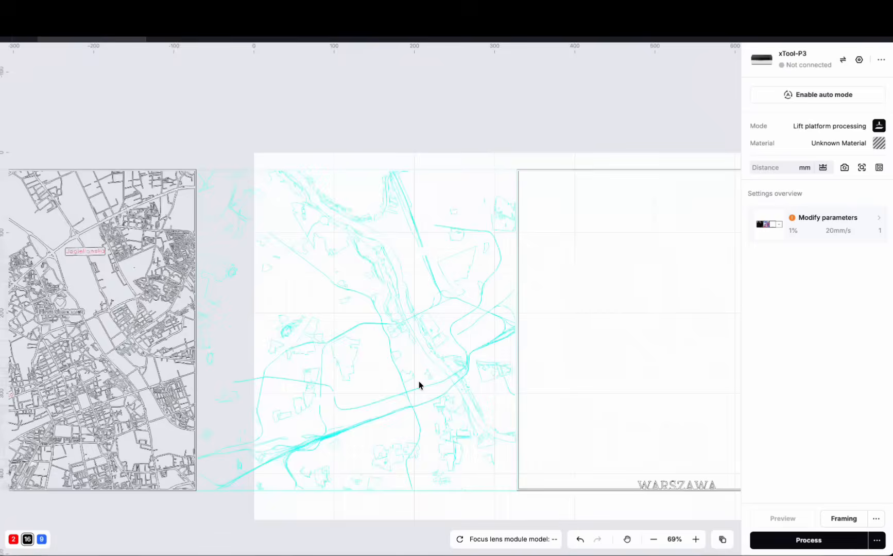
{"action": "scroll", "coordinate": [418, 383], "scroll_direction": "up", "scroll_amount": 3}
Set all objects on blue colour layer 9 to Engrave processing.
{"action": "left_click", "coordinate": [322, 290]}
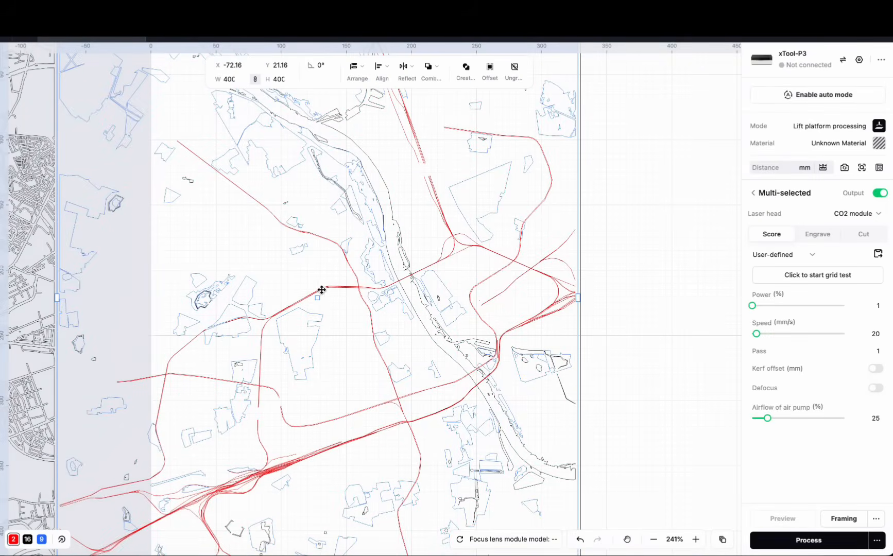
{"action": "scroll", "coordinate": [343, 314], "scroll_direction": "down", "scroll_amount": 3}
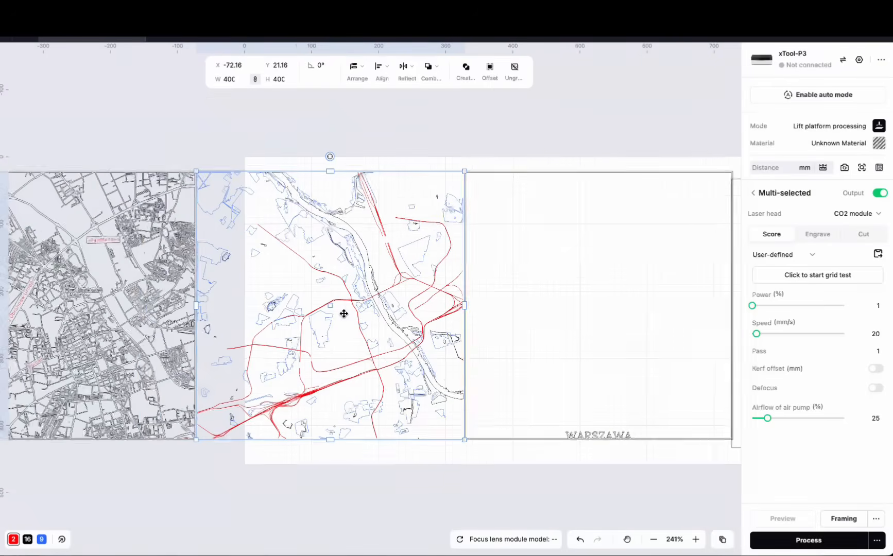
{"action": "left_click", "coordinate": [43, 541]}
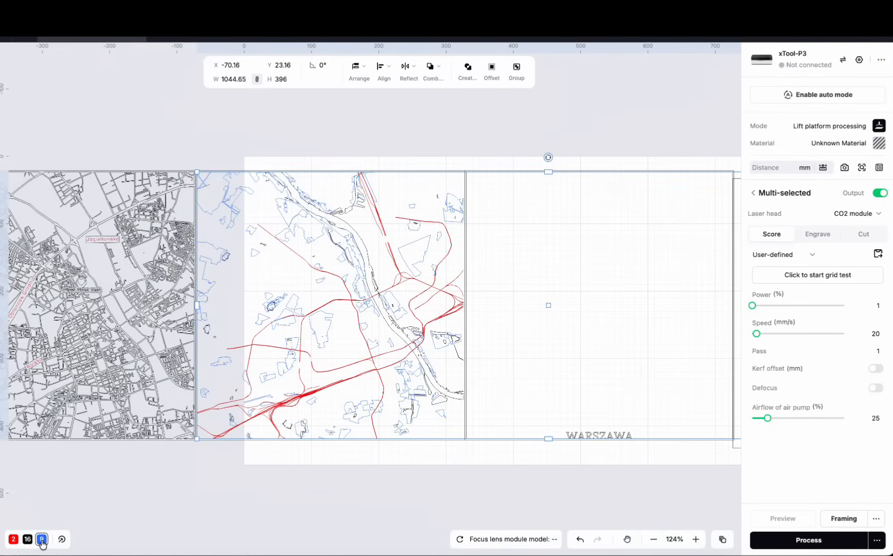
{"action": "left_click", "coordinate": [816, 233]}
{"action": "left_click", "coordinate": [285, 469]}
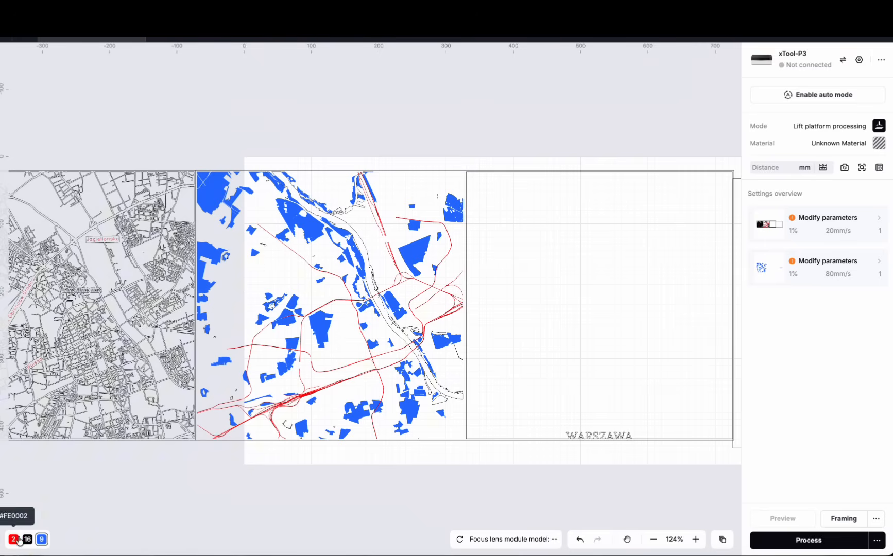
Ungroup the streets layer into separately selectable objects.
{"action": "scroll", "coordinate": [243, 442], "scroll_direction": "up", "scroll_amount": 2}
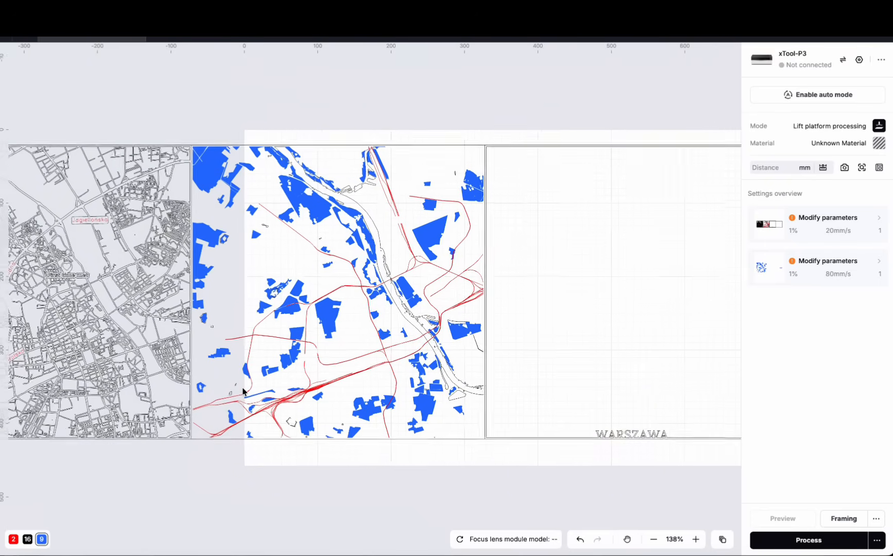
{"action": "scroll", "coordinate": [243, 392], "scroll_direction": "down", "scroll_amount": 3}
{"action": "left_click", "coordinate": [101, 309]}
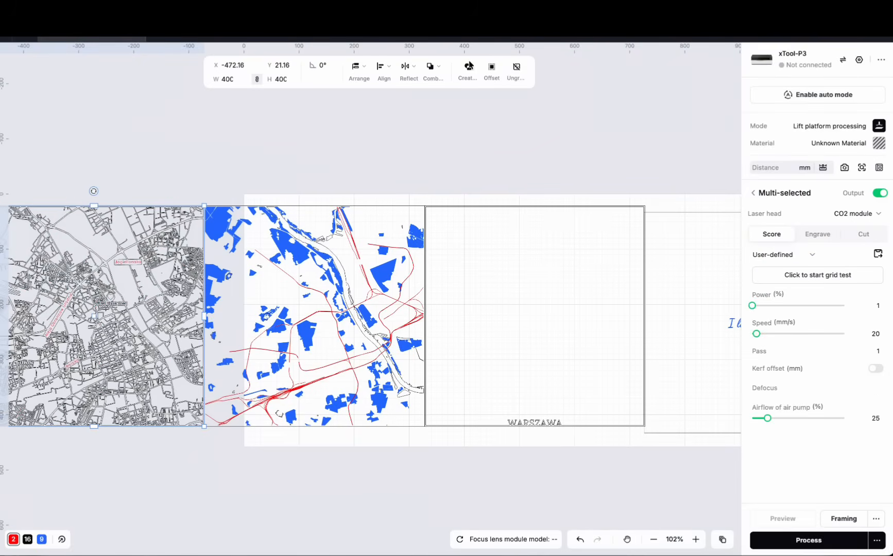
{"action": "left_click", "coordinate": [516, 71]}
{"action": "left_click", "coordinate": [83, 483]}
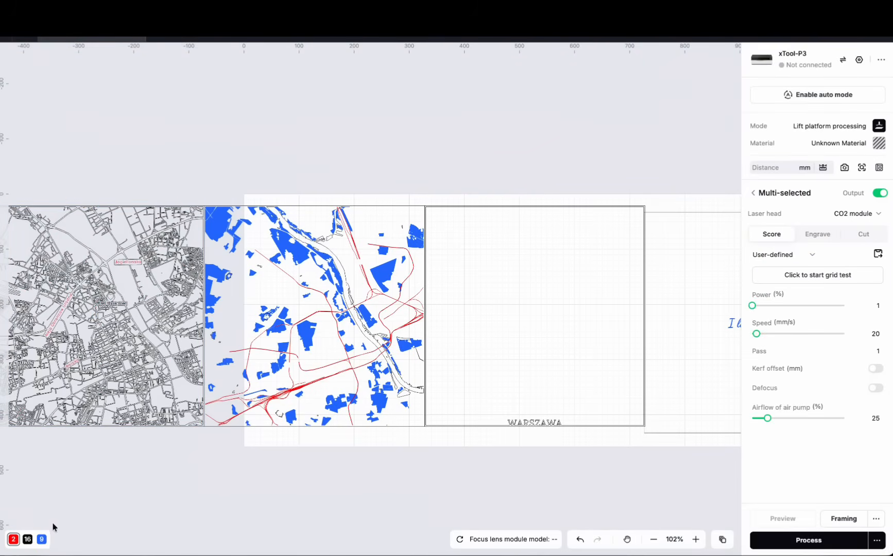
Keep red colour layer 2 on Score and set all objects on black colour layer 16 to Cut.
{"action": "left_click", "coordinate": [14, 539]}
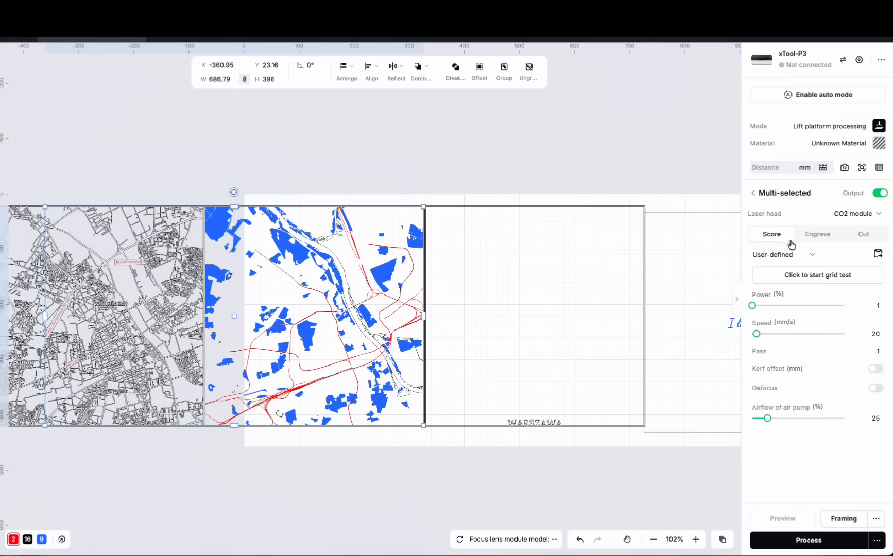
{"action": "left_click", "coordinate": [89, 528]}
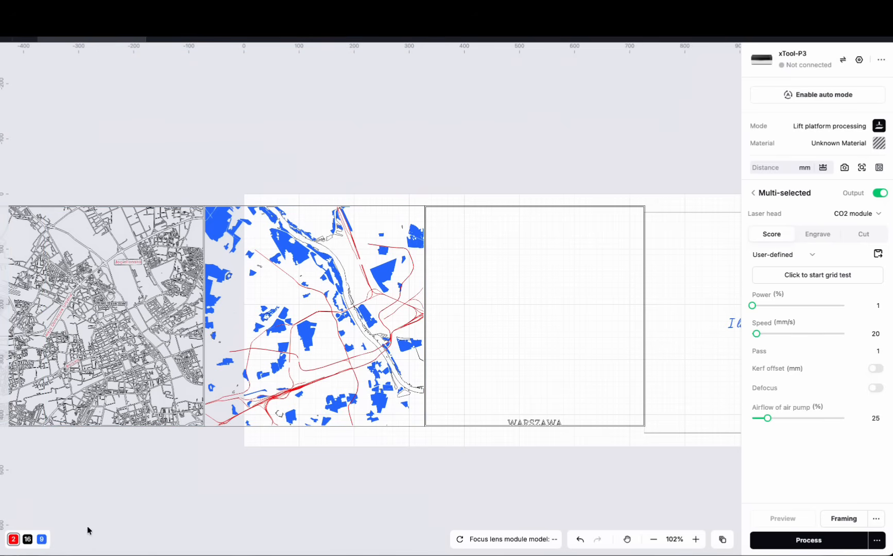
{"action": "left_click", "coordinate": [31, 542]}
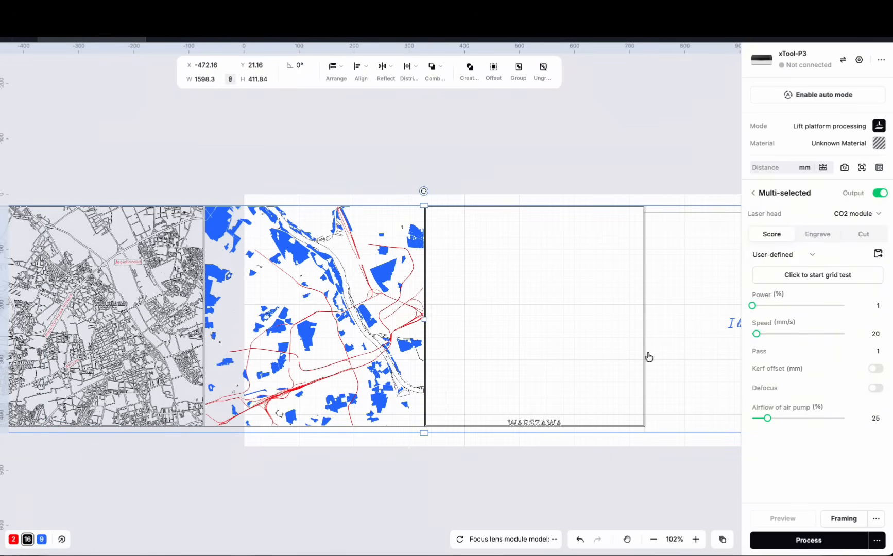
{"action": "left_click", "coordinate": [869, 241]}
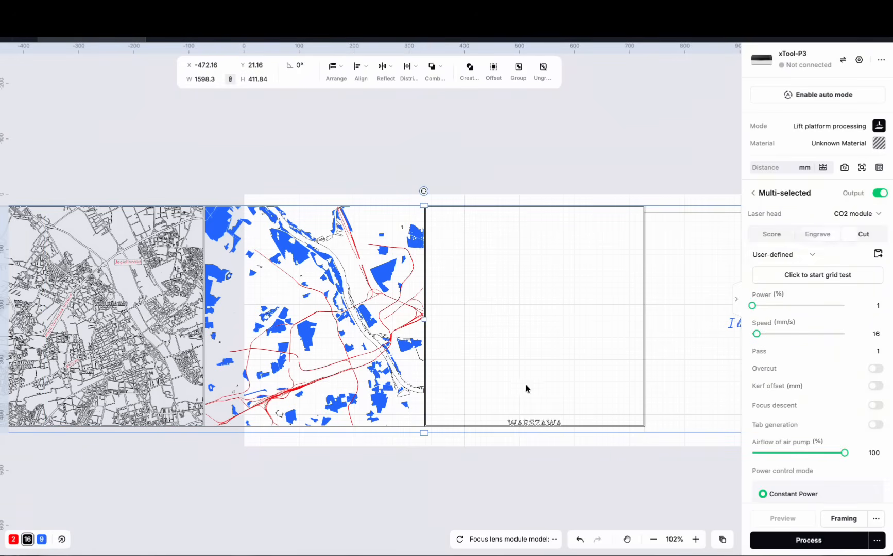
{"action": "left_click", "coordinate": [395, 483]}
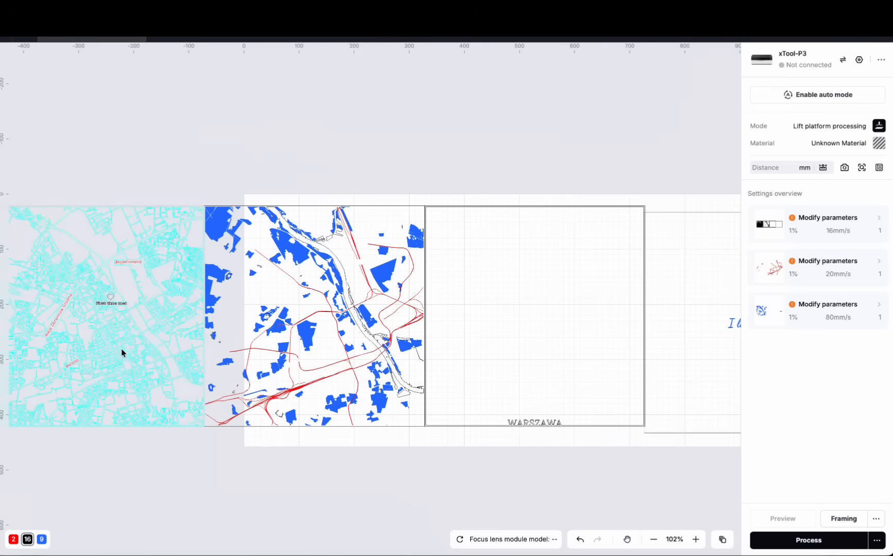
Move the heart pin with its "First time met" label on the streets layer to blue colour layer 9.
{"action": "left_click", "coordinate": [109, 302]}
{"action": "right_click", "coordinate": [110, 301]}
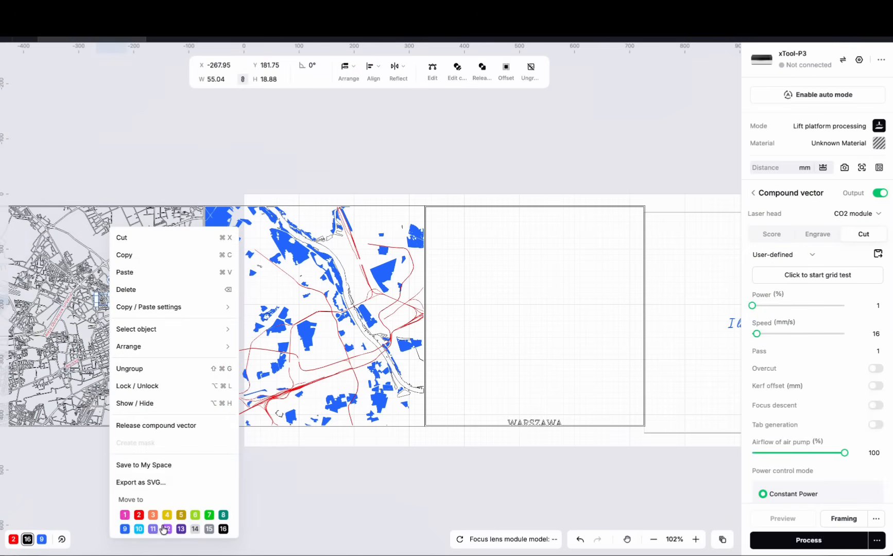
{"action": "left_click", "coordinate": [124, 529]}
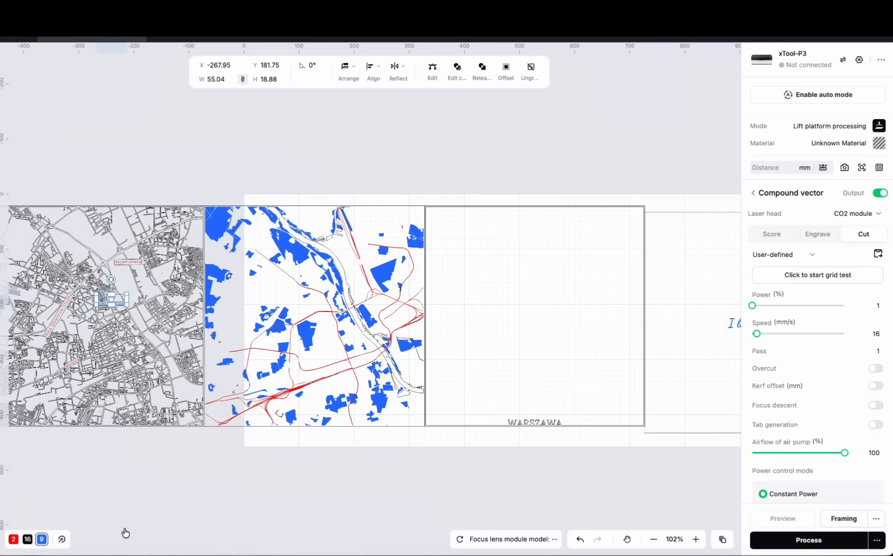
{"action": "left_click", "coordinate": [124, 466]}
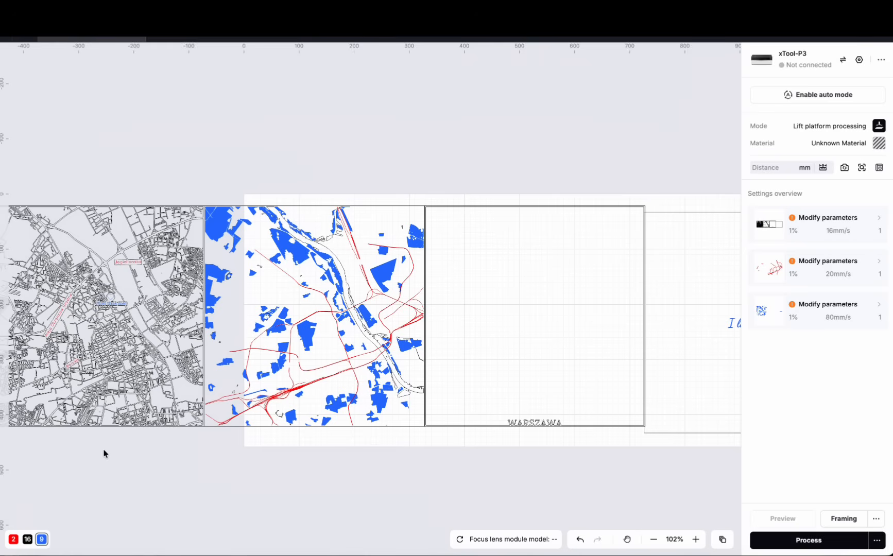
Set blue colour layer 9 to Engrave again so that it includes the heart pin and its label.
{"action": "left_click", "coordinate": [42, 539]}
{"action": "left_click", "coordinate": [819, 235]}
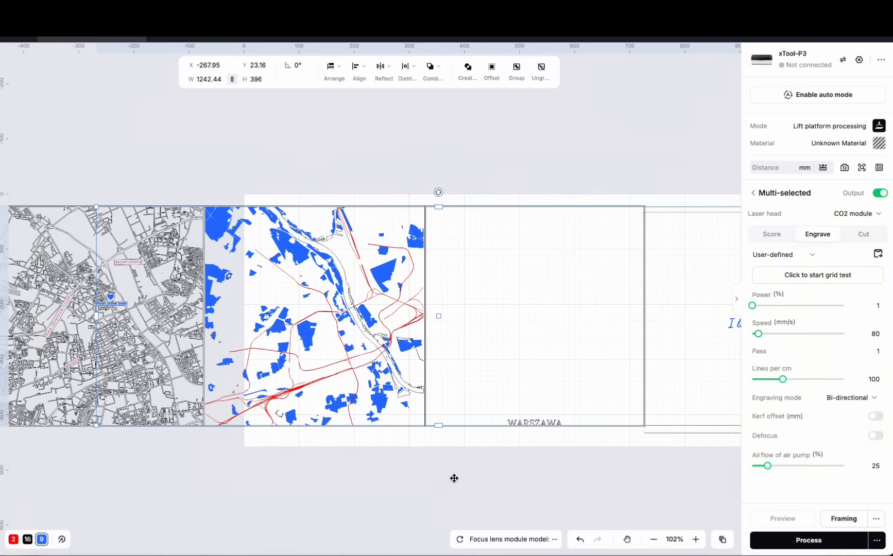
{"action": "left_click", "coordinate": [426, 487]}
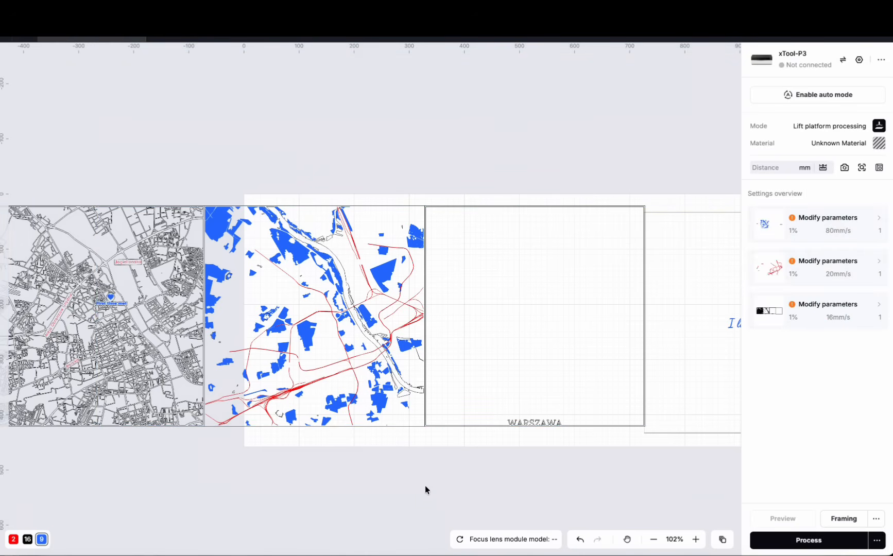
{"action": "scroll", "coordinate": [425, 486], "scroll_direction": "down", "scroll_amount": 4}
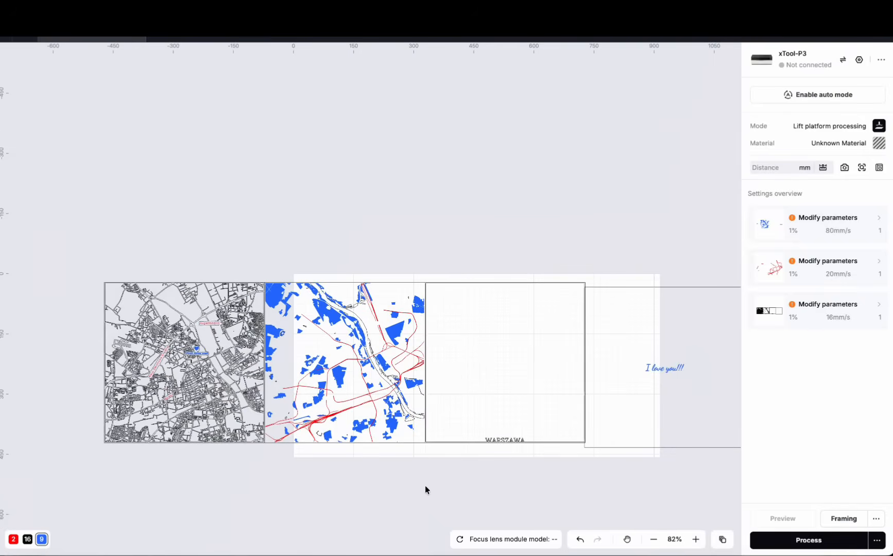
{"action": "scroll", "coordinate": [424, 485], "scroll_direction": "down", "scroll_amount": 3}
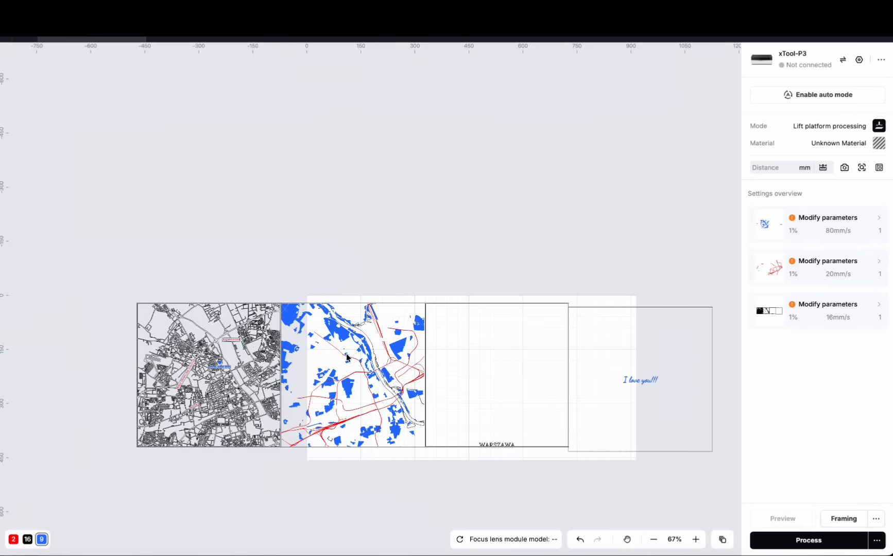